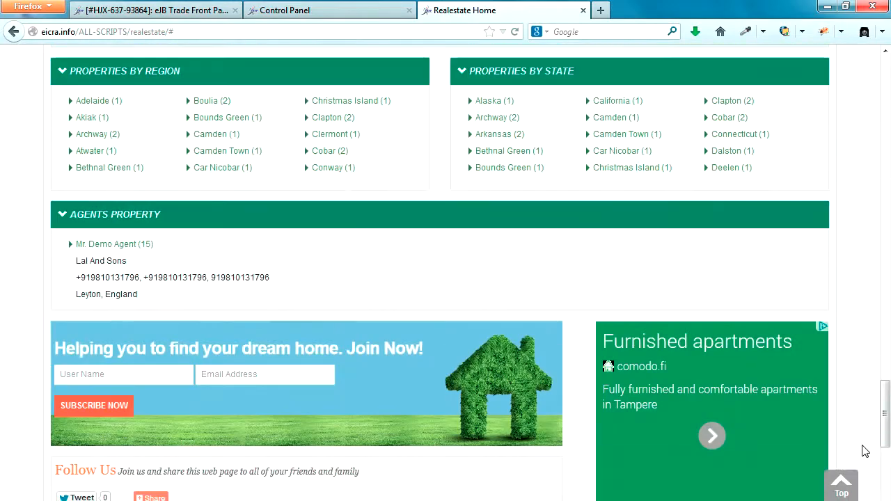
scroll(865, 451, up, 2)
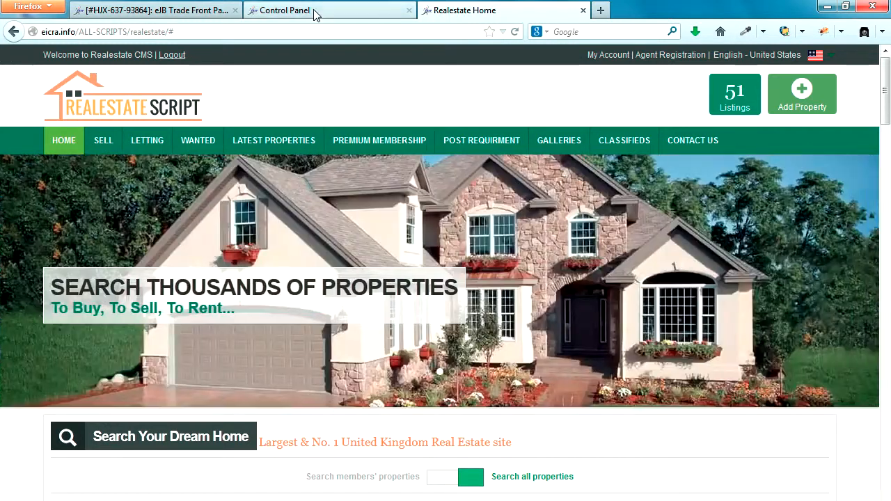
Log in to the Control Panel with the saved administrator account
click(315, 14)
click(435, 236)
text(de)
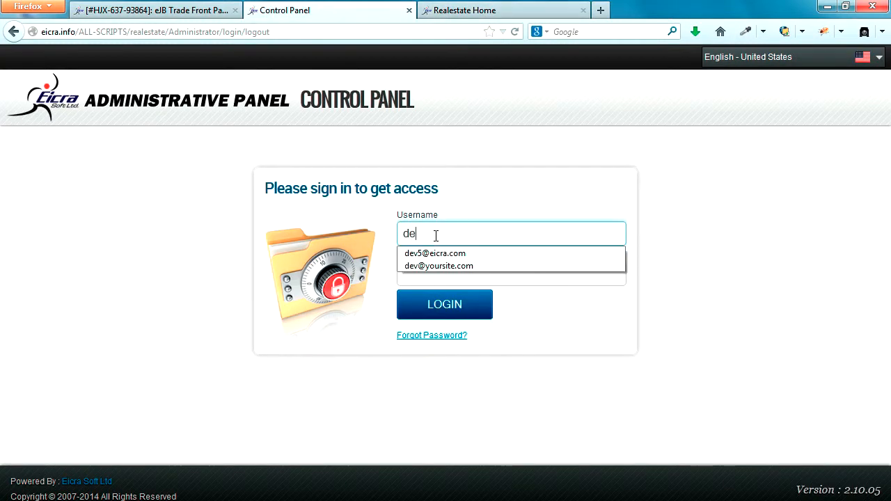
click(447, 268)
click(446, 309)
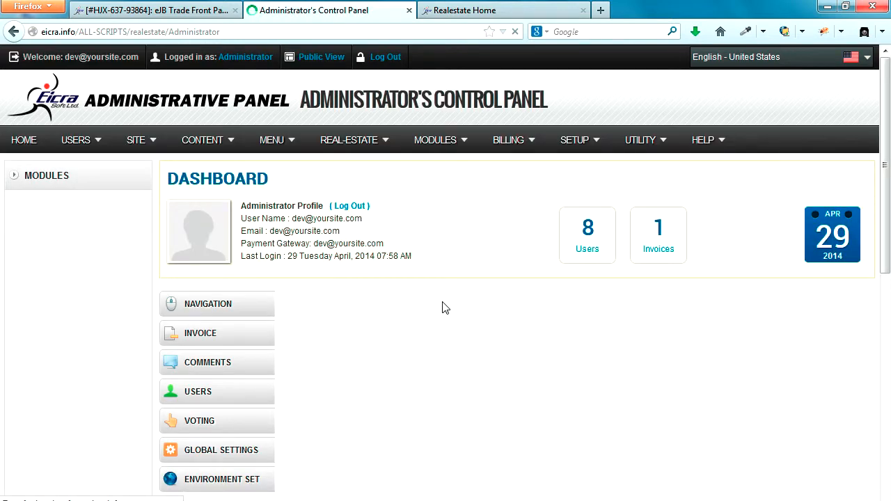
Start a new menu with name and title CAREER
mouse_move(293, 143)
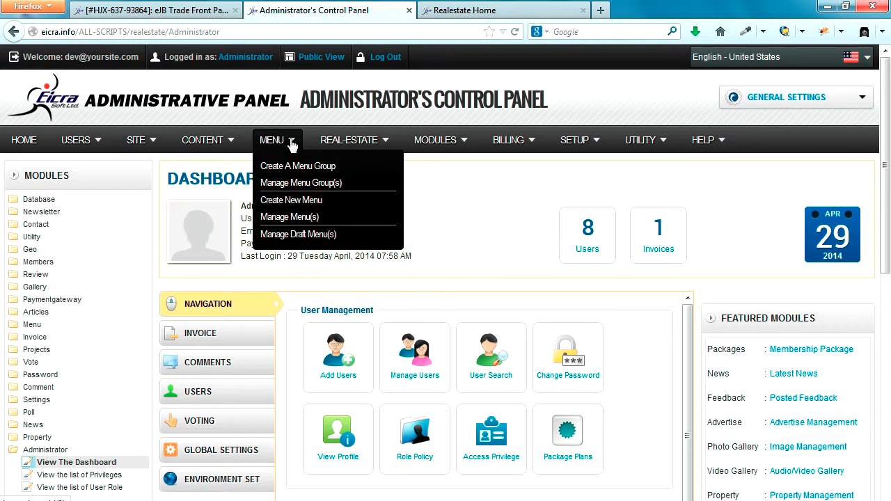
click(289, 201)
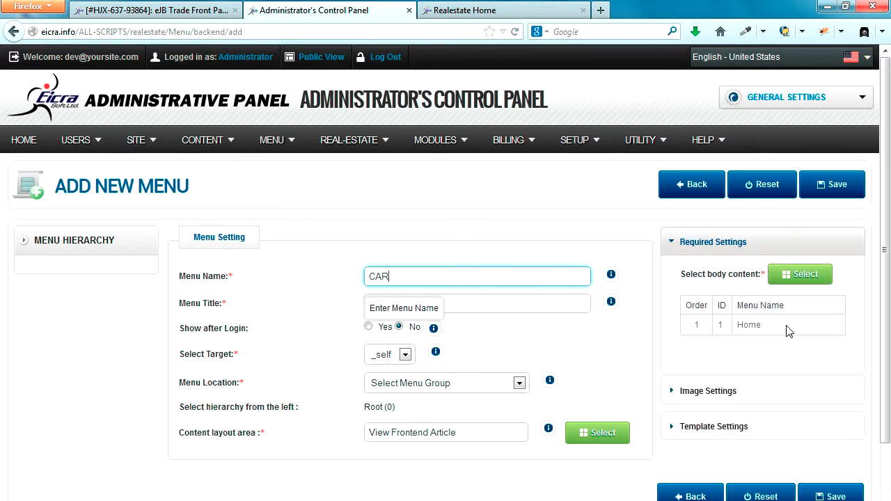
key(Tab)
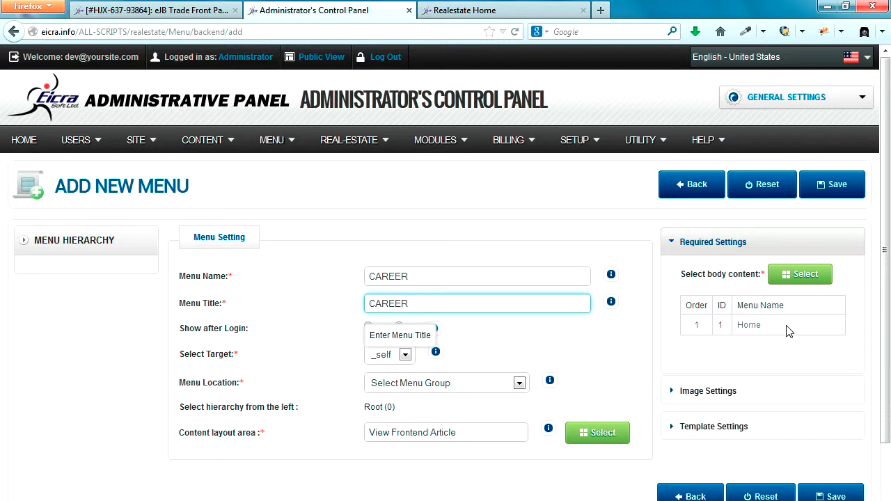
click(600, 232)
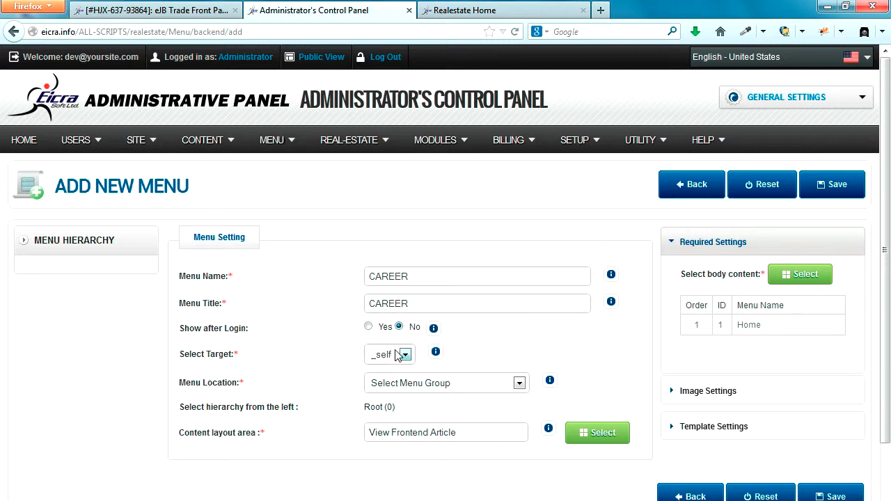
Place it in Realestate Top Horizontal Menus as an External URL linking to '#', and save
click(425, 386)
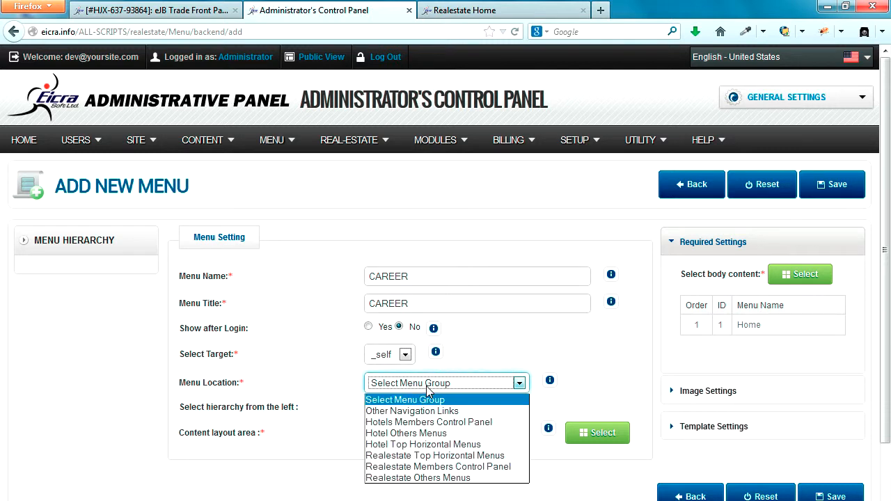
click(435, 456)
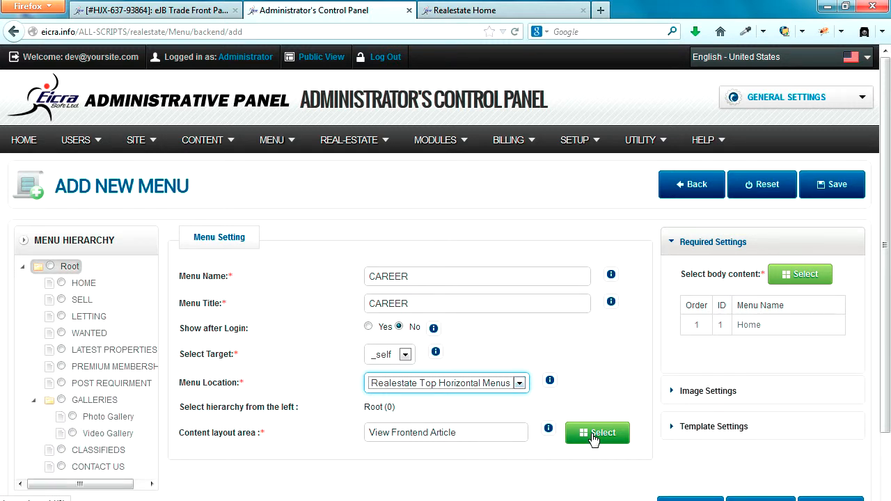
click(593, 437)
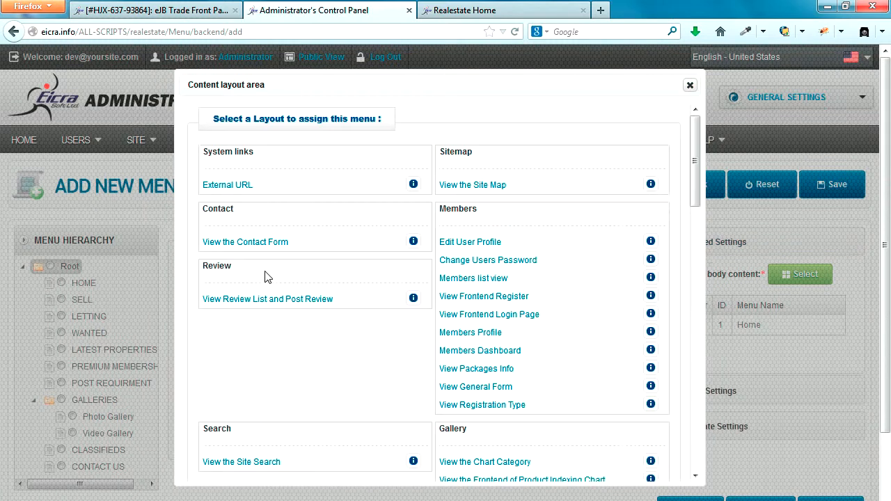
click(225, 187)
click(759, 274)
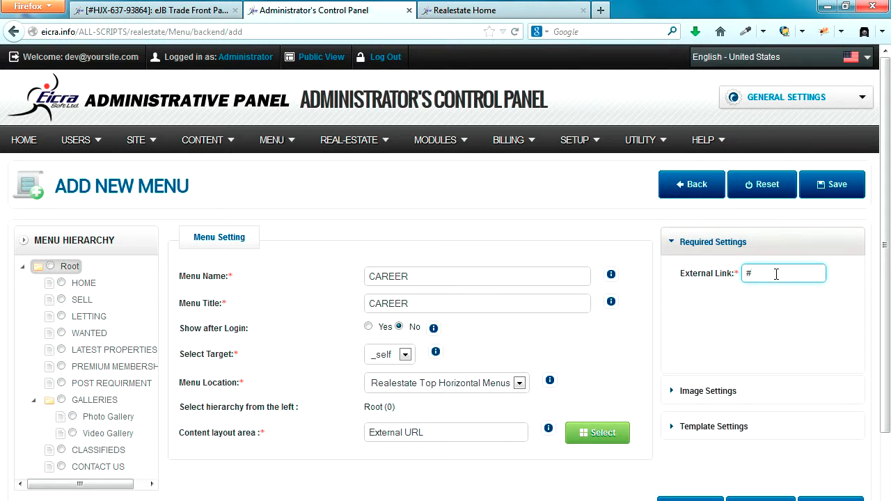
click(837, 186)
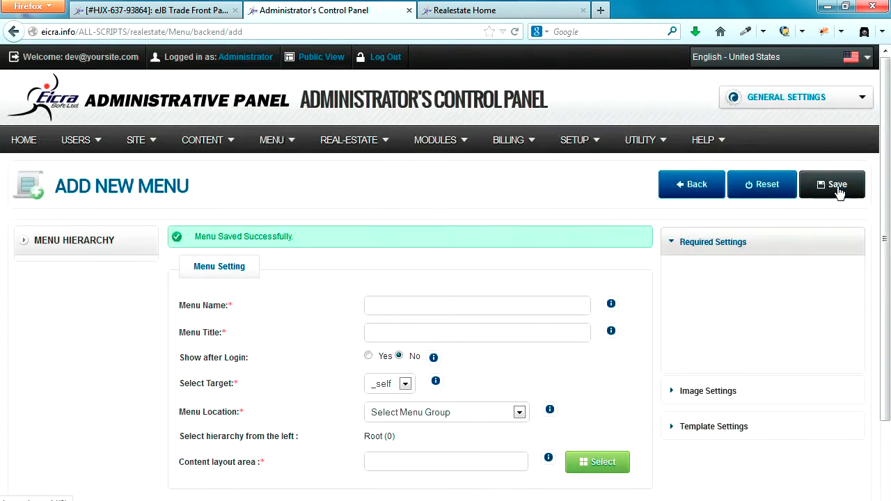
click(468, 10)
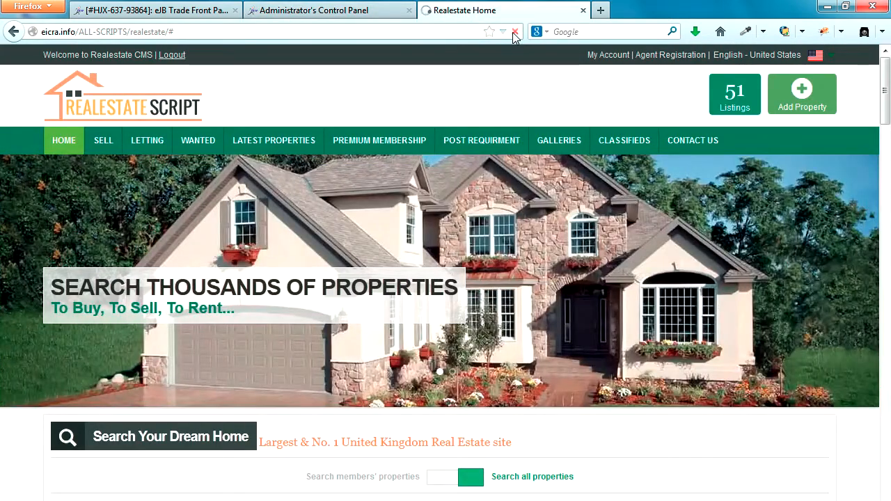
click(514, 31)
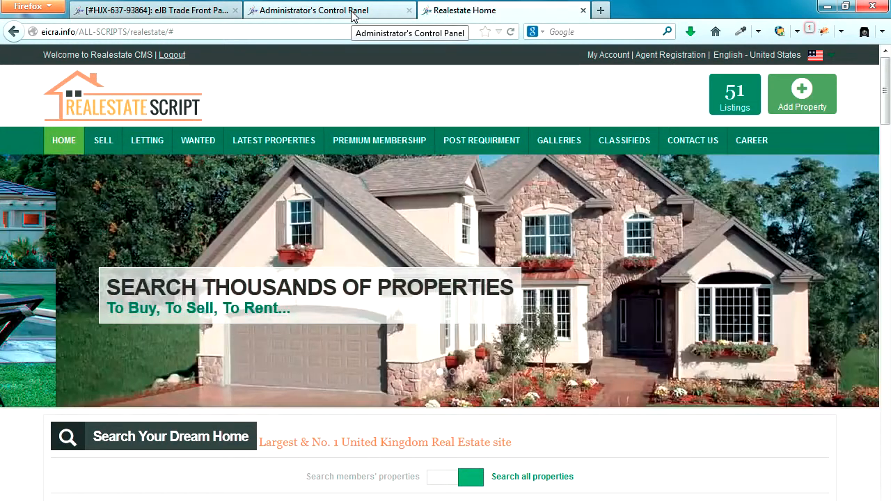
click(352, 11)
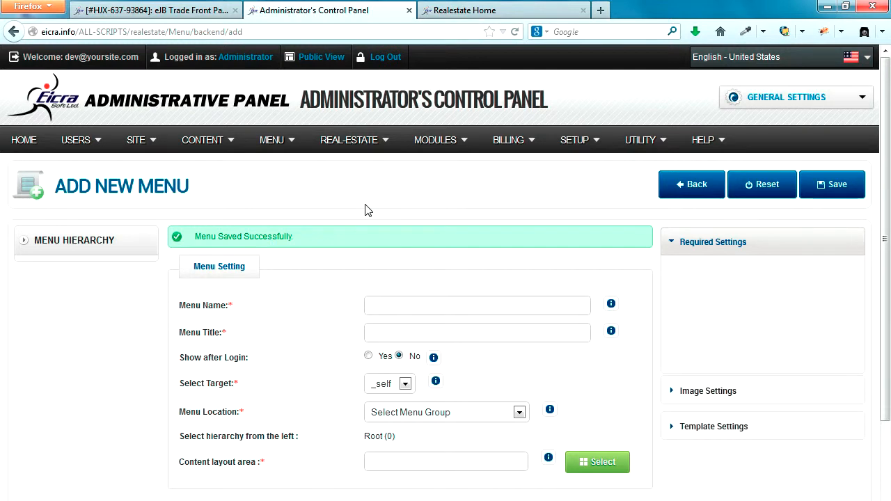
mouse_move(140, 145)
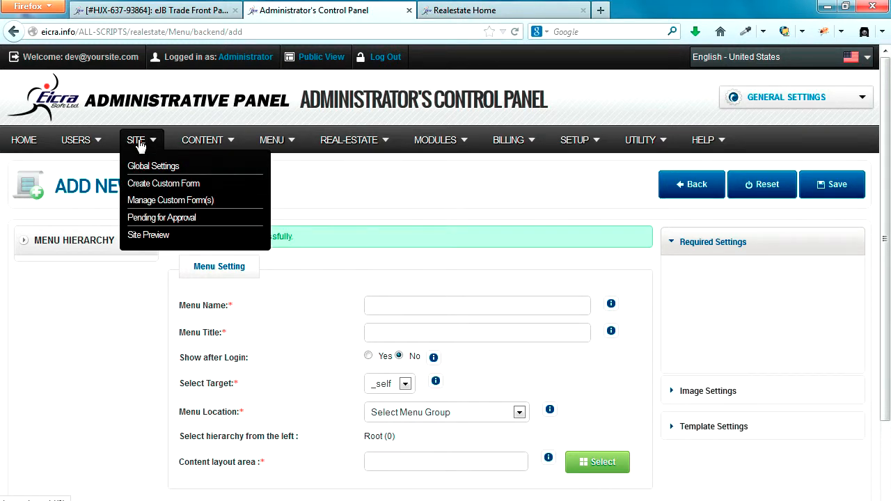
Begin a new custom form named CAREER, leaving the email template unselected
click(196, 190)
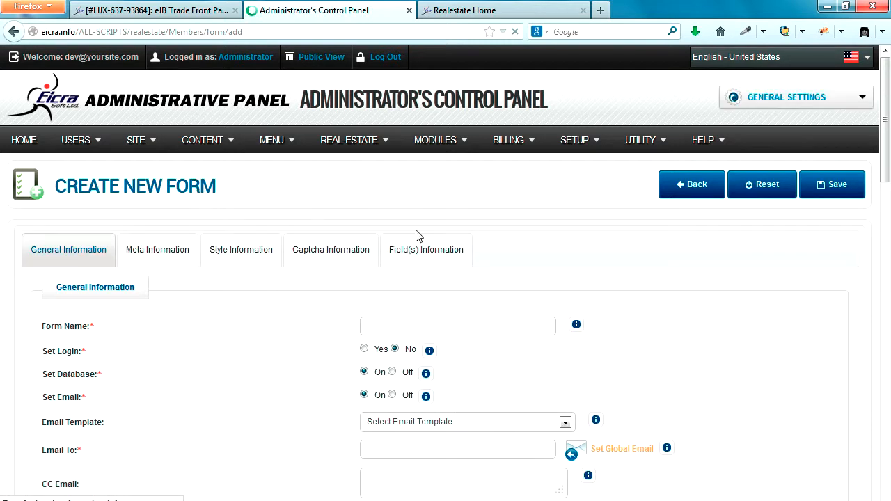
scroll(394, 328, down, 2)
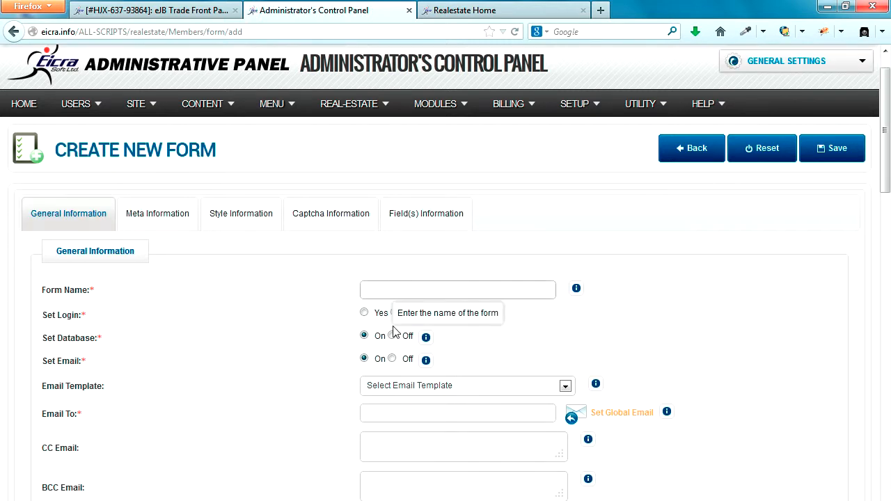
click(424, 247)
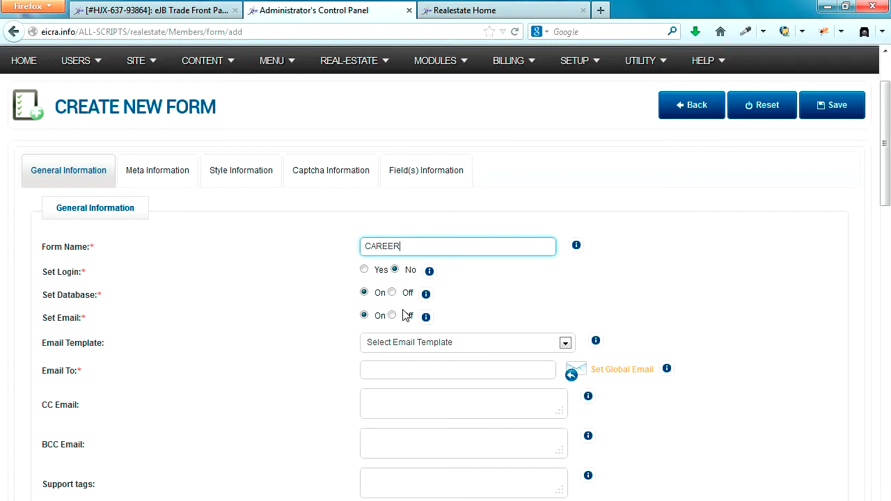
mouse_move(367, 296)
scroll(690, 310, down, 4)
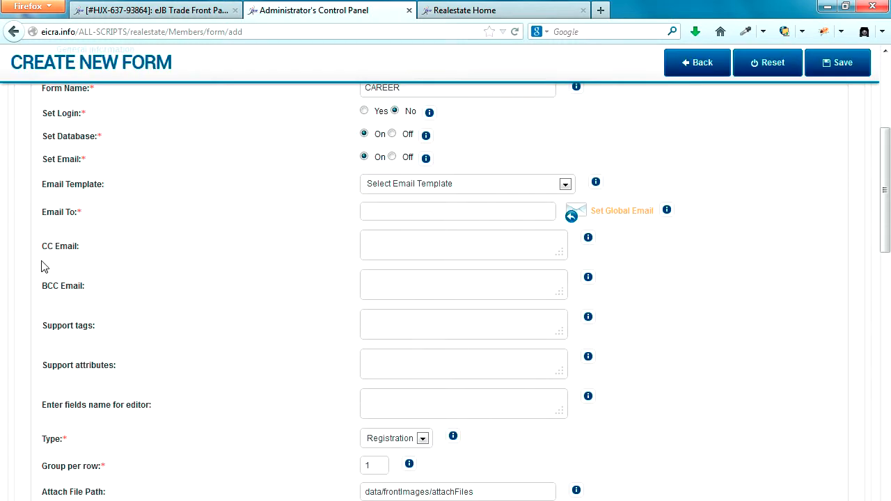
drag(43, 182, 111, 188)
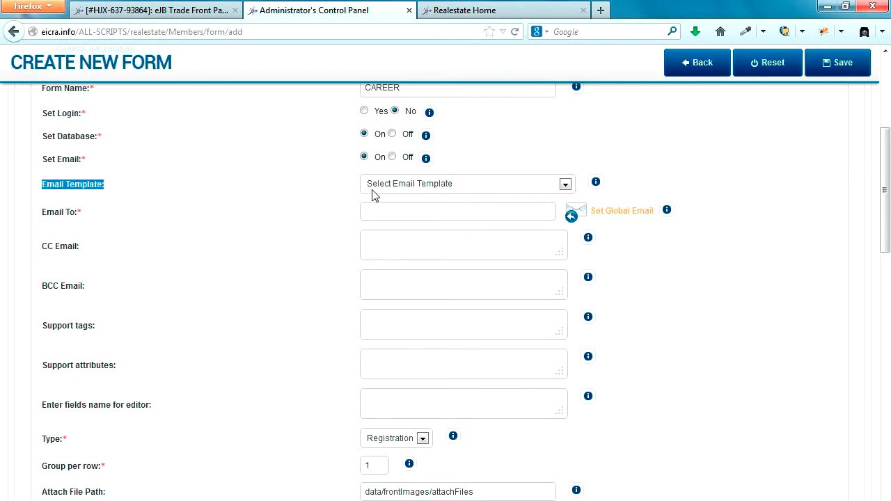
click(411, 186)
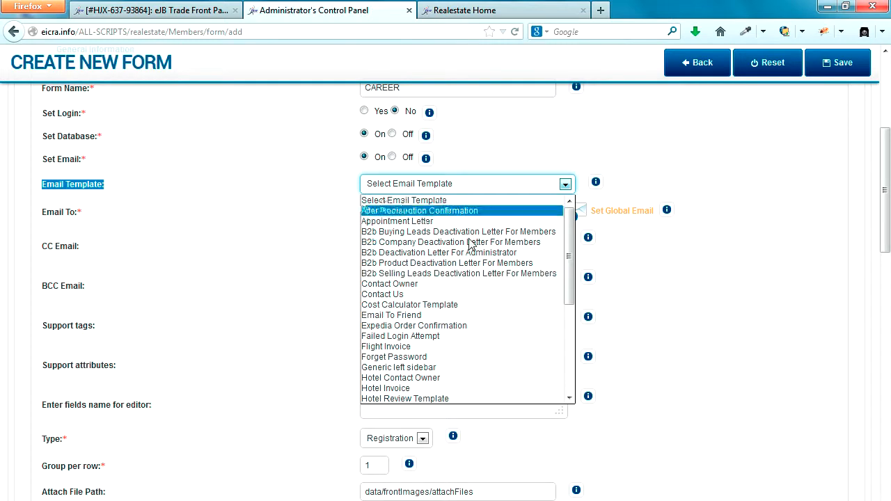
click(263, 233)
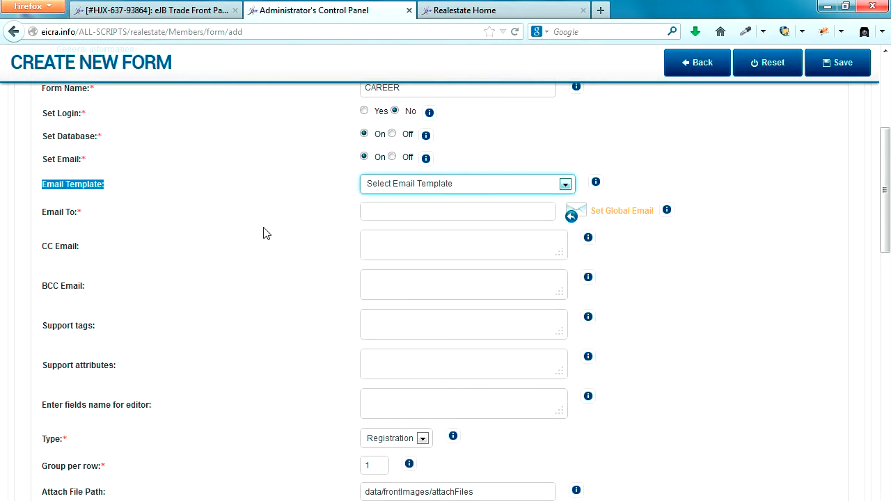
Enter the recipient e-mail address and set the form type to General Form
click(457, 213)
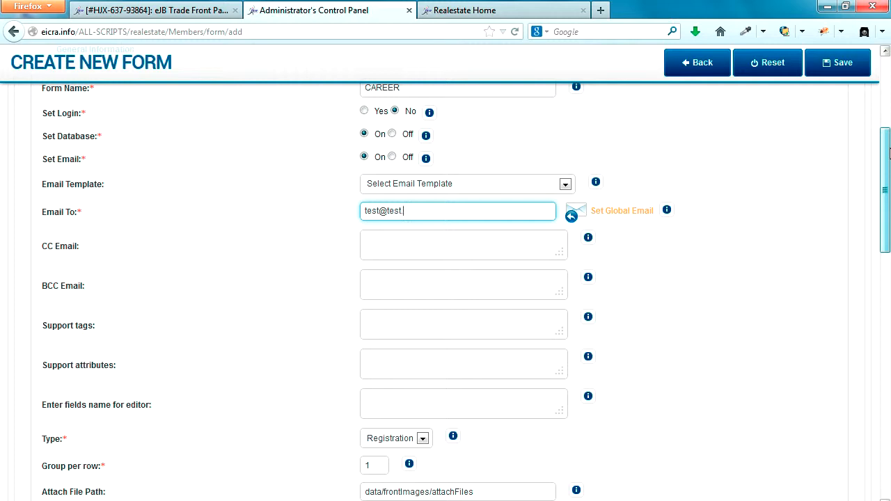
drag(424, 213, 372, 210)
click(372, 210)
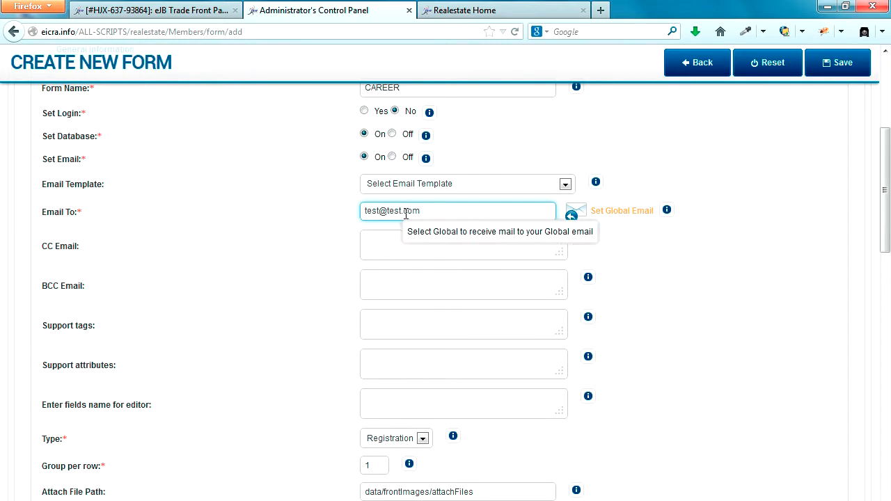
click(411, 246)
click(397, 283)
click(397, 337)
scroll(398, 334, down, 4)
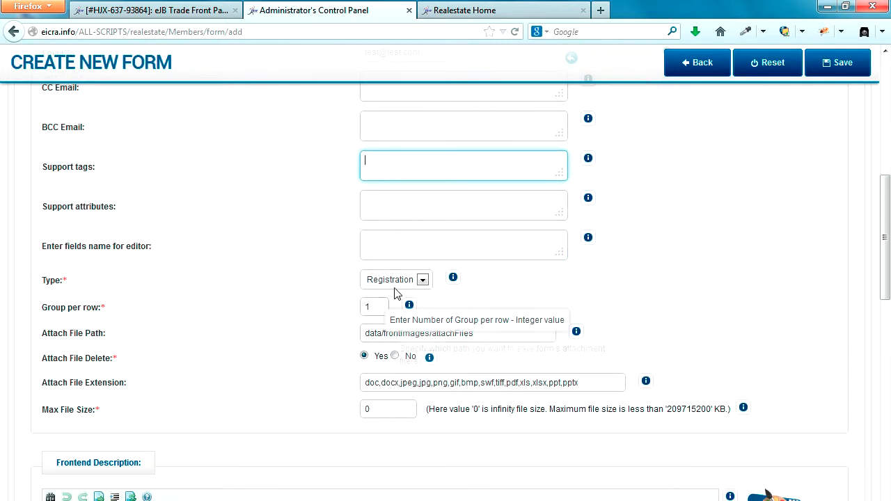
click(397, 282)
click(389, 305)
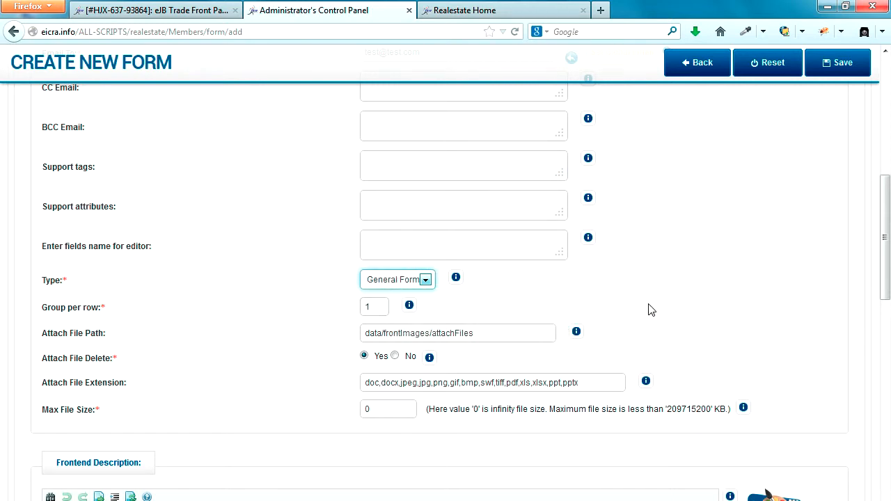
scroll(648, 310, up, 10)
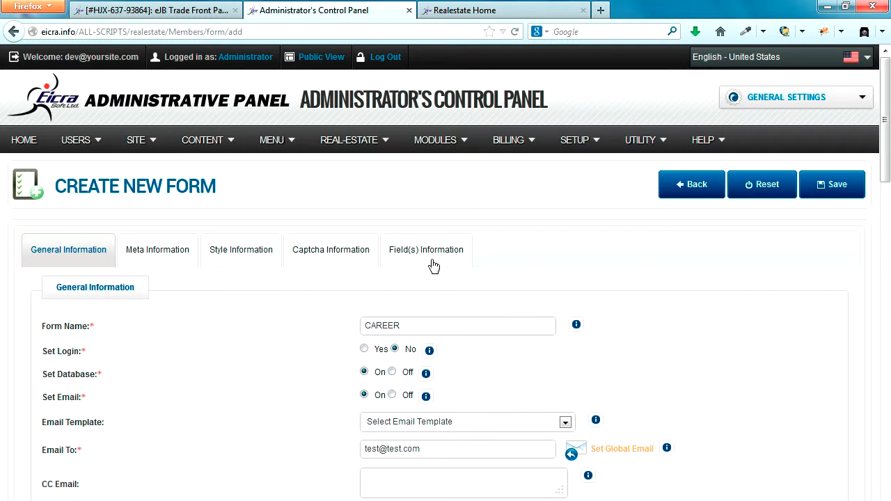
Look through the form's meta title, keywords and description fields
click(175, 258)
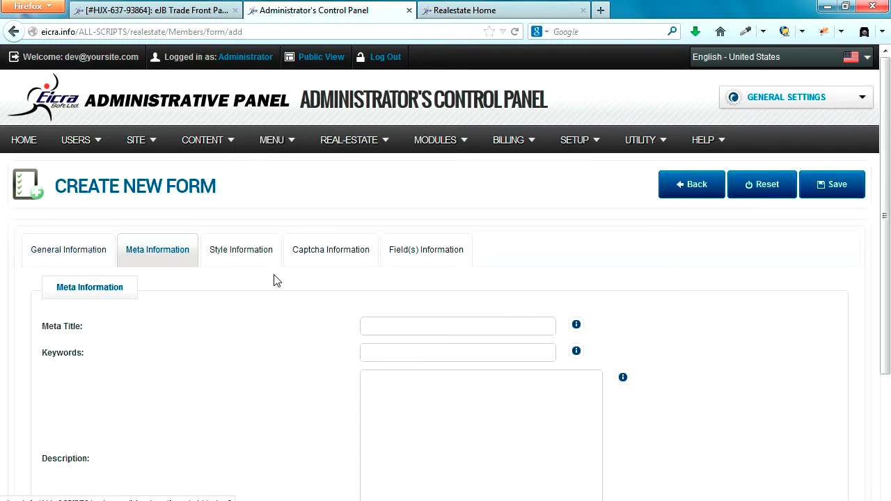
click(418, 325)
click(397, 351)
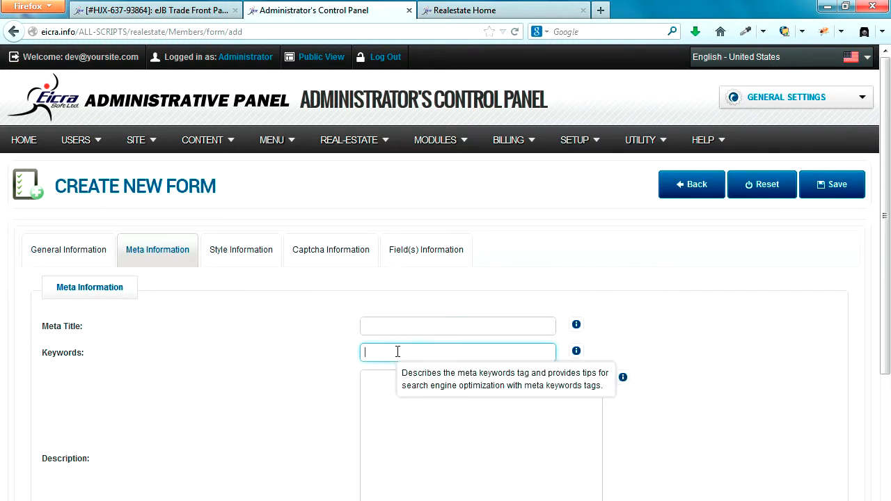
scroll(397, 352, down, 3)
click(395, 337)
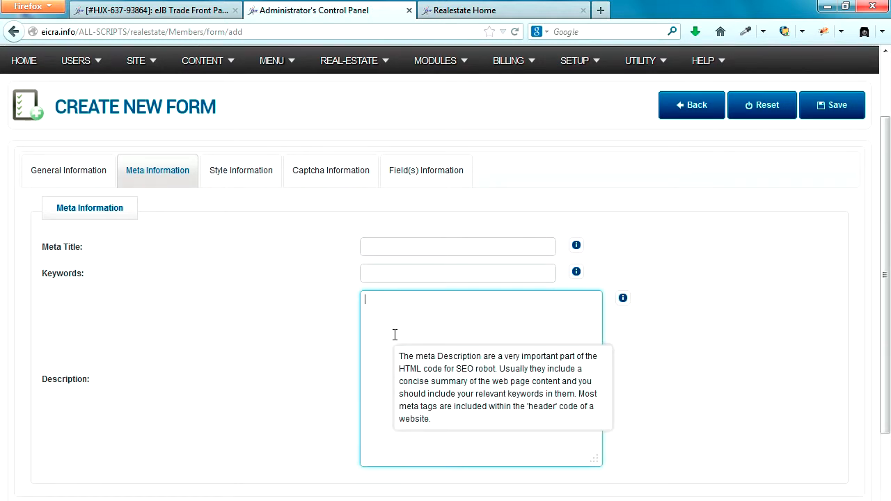
Turn captcha security On and show the Field(s) Information section
click(340, 175)
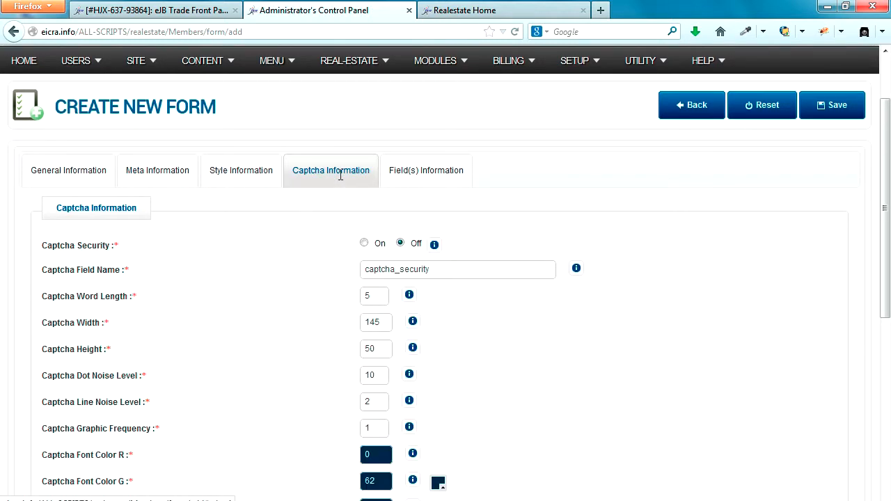
click(364, 243)
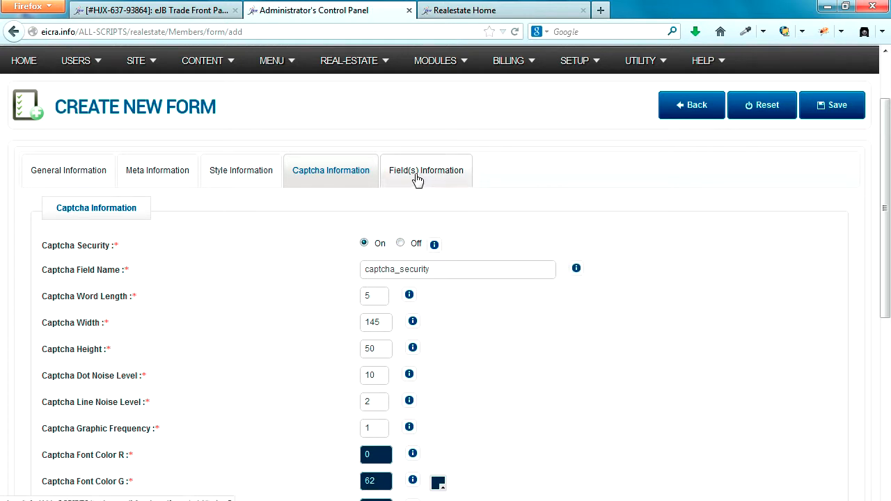
scroll(555, 313, down, 5)
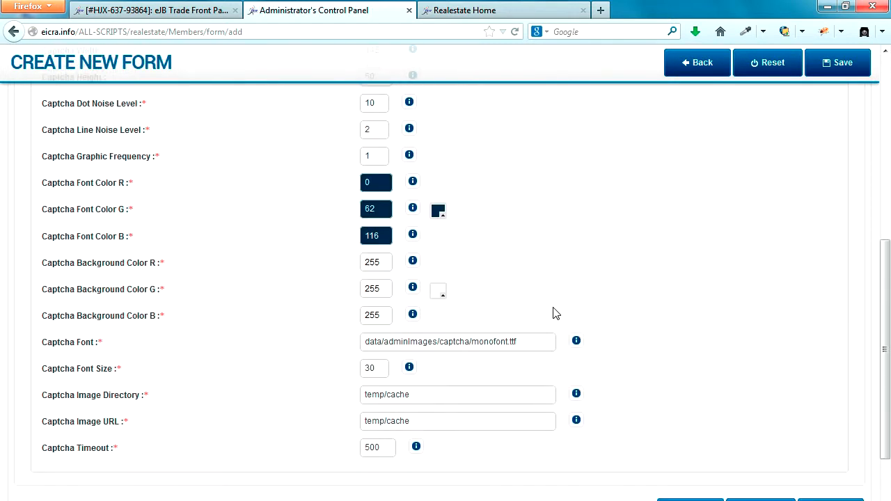
scroll(555, 313, up, 5)
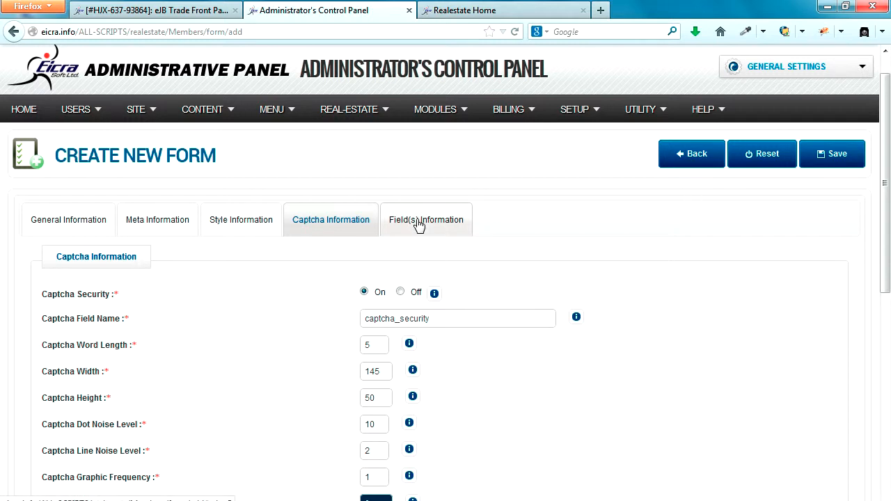
click(419, 222)
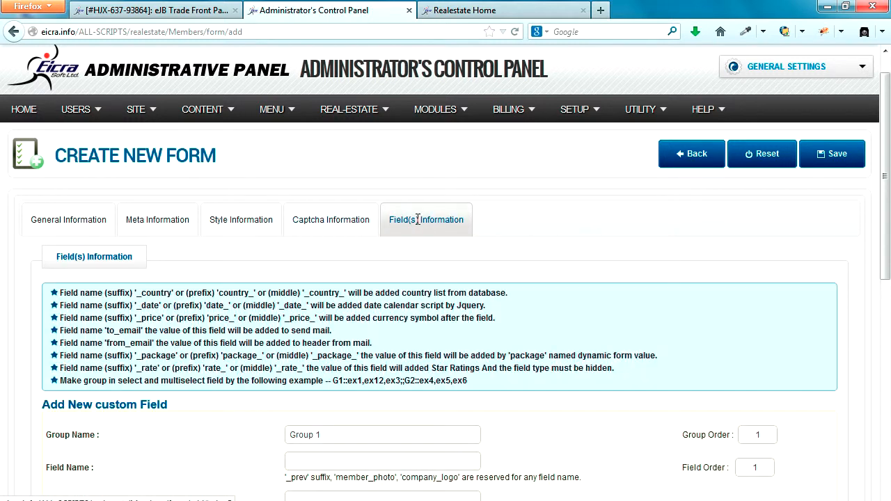
Set group name Carrer and field name and id to 'name'
scroll(418, 220, down, 2)
drag(342, 273, 239, 274)
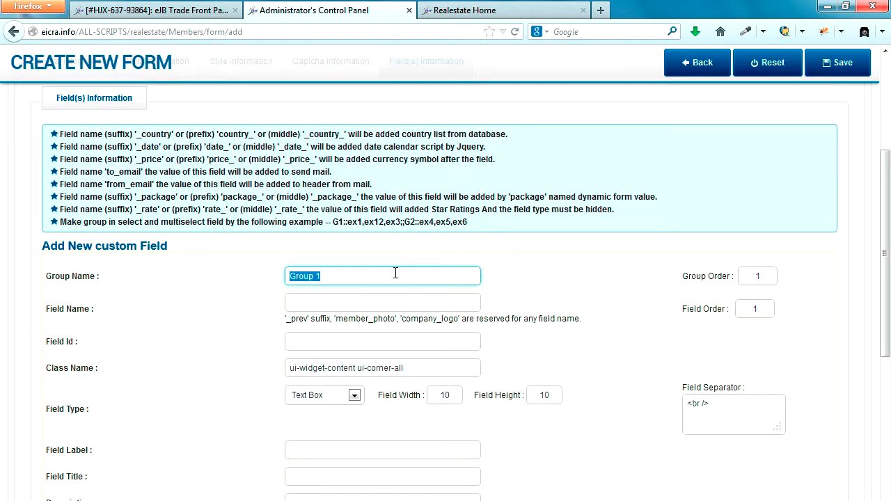
text(Carrer)
click(361, 299)
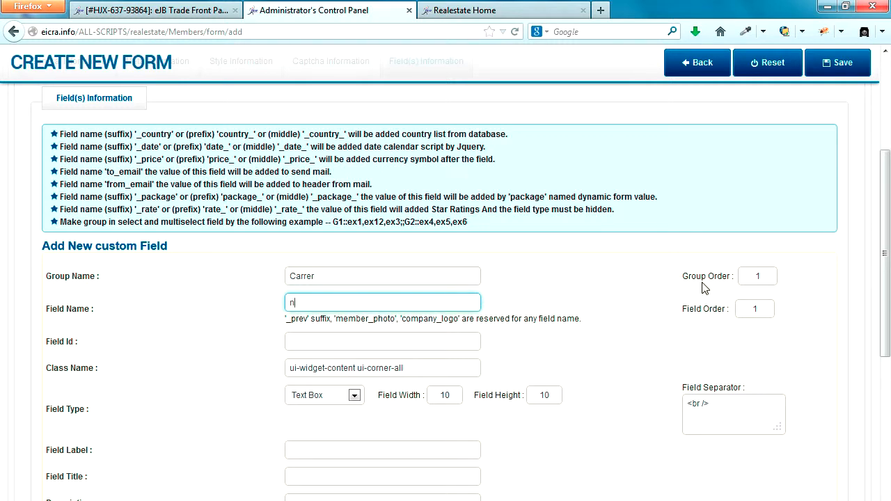
key(Tab)
key(Tab)
key(Tab)
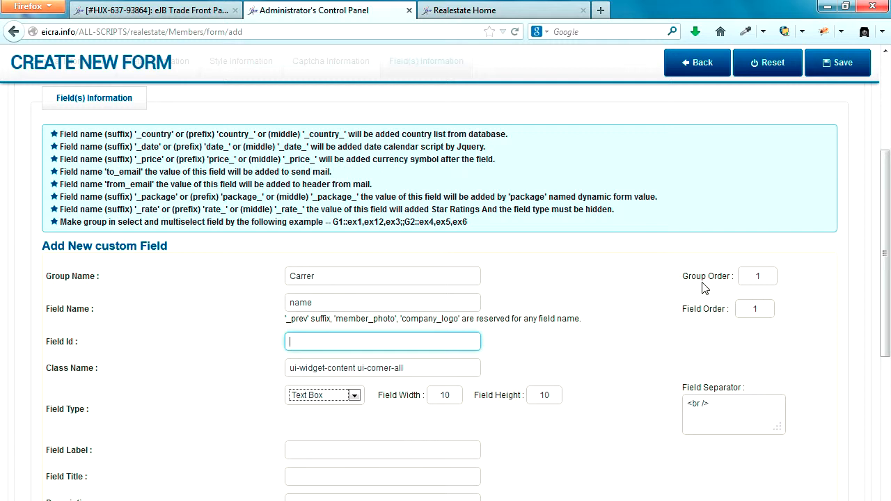
text(name)
Label it 'Name :', title it 'Name', mark it required, and add the field
scroll(705, 287, down, 5)
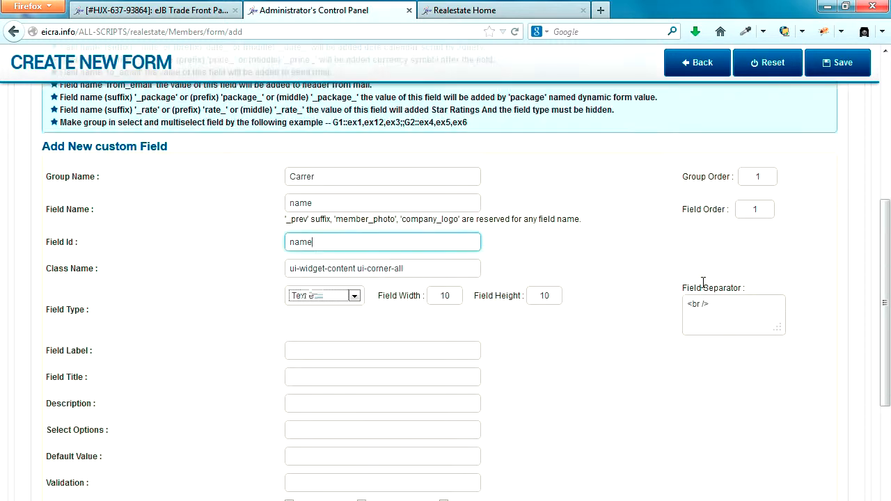
click(464, 208)
text(Name :)
key(Tab)
text(HNa)
key(BackSpace)
key(BackSpace)
key(BackSpace)
text(Name)
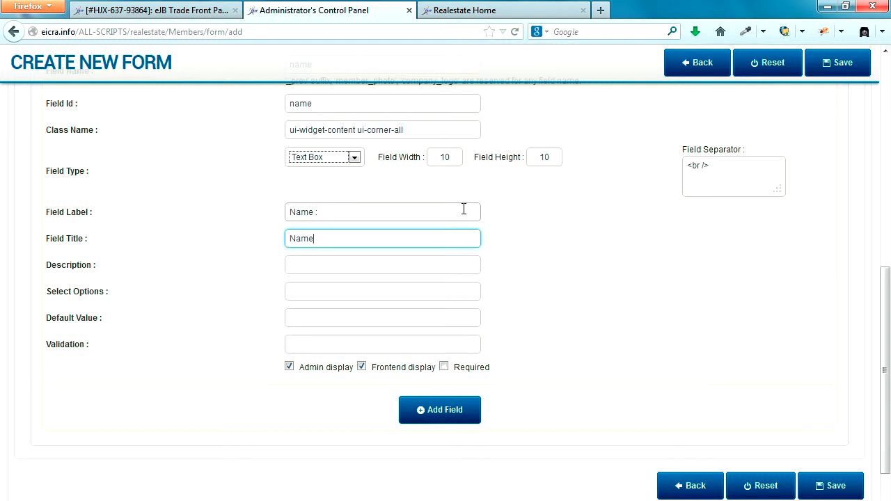
click(450, 373)
click(445, 369)
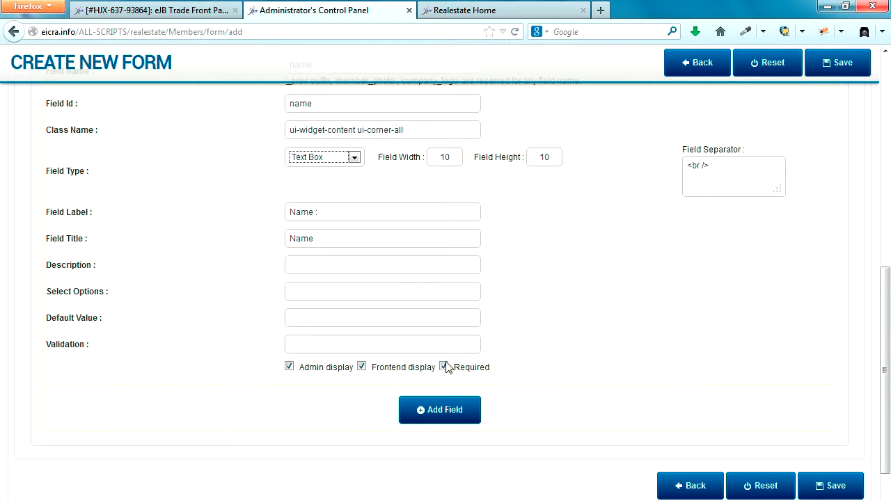
click(302, 264)
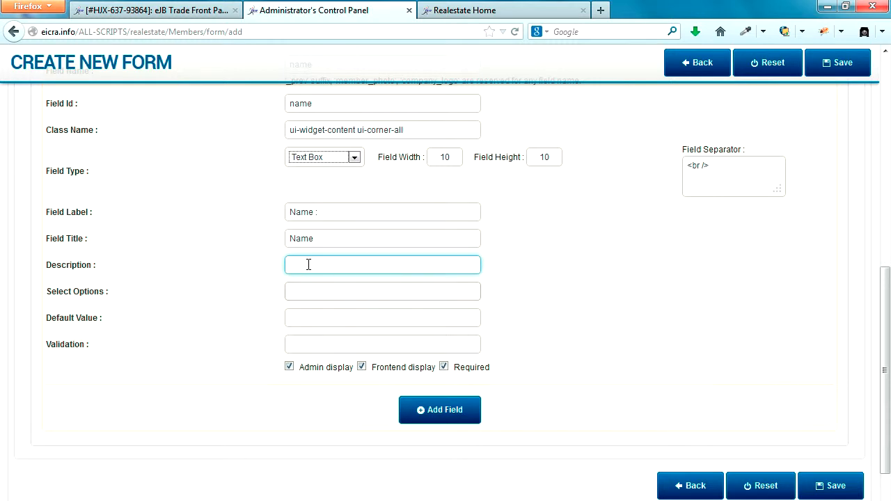
scroll(317, 268, up, 5)
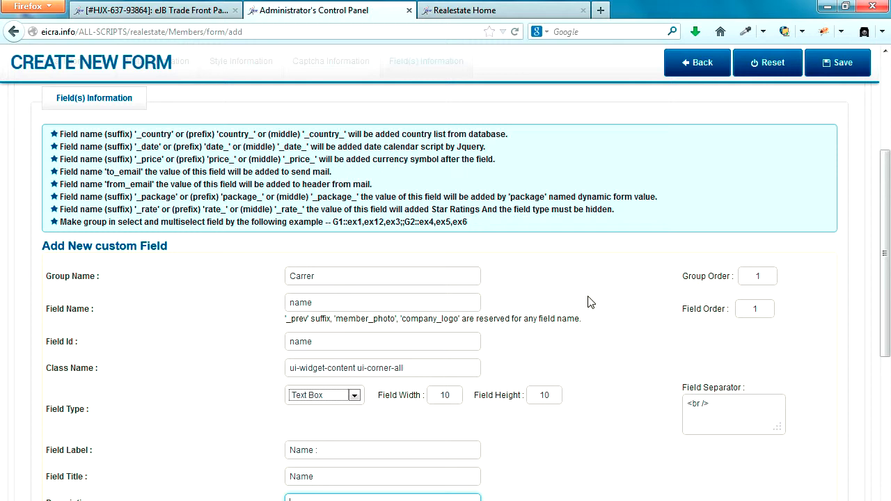
scroll(590, 302, down, 6)
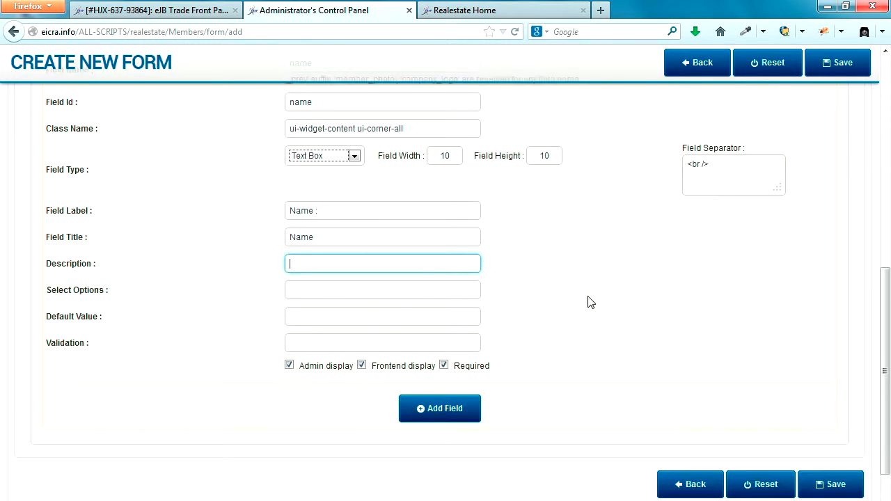
click(436, 363)
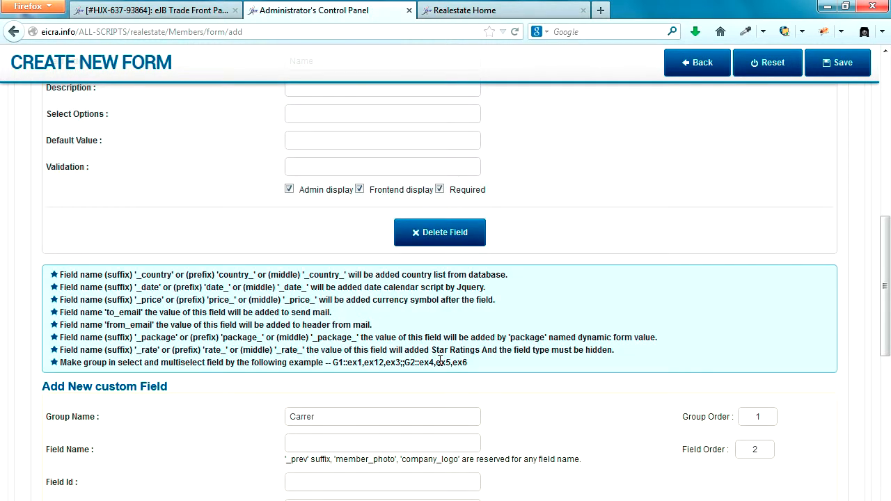
scroll(440, 361, up, 5)
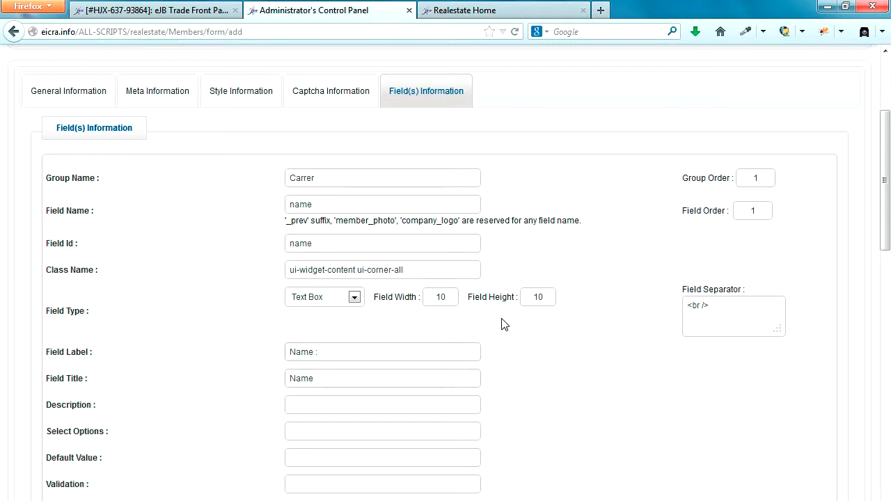
Set the field width to 50 for the name field and the next field
click(453, 296)
double_click(453, 296)
text(50)
scroll(577, 357, down, 1)
scroll(577, 357, down, 10)
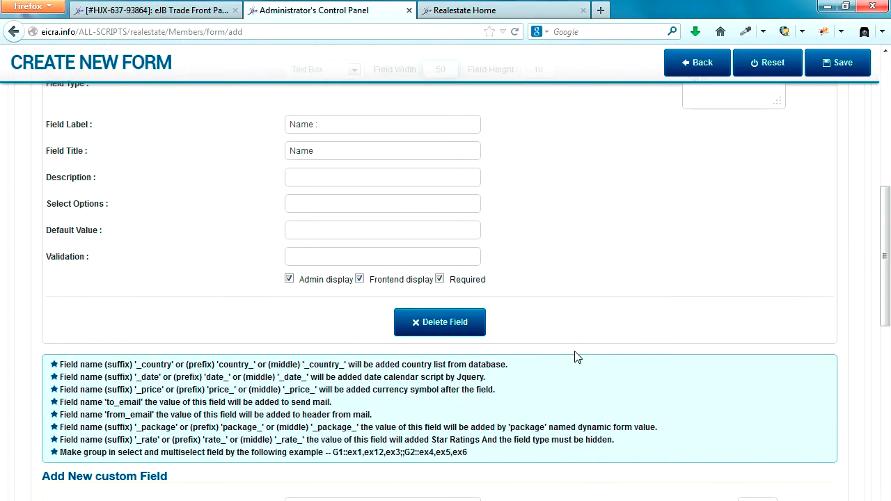
drag(454, 298, 422, 298)
text(50)
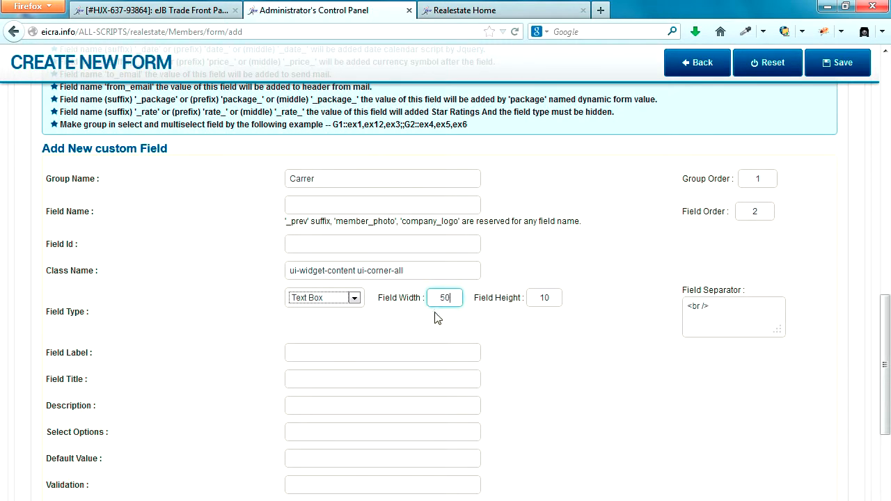
Add a field with name and id 'email', labelled 'Email'
click(327, 210)
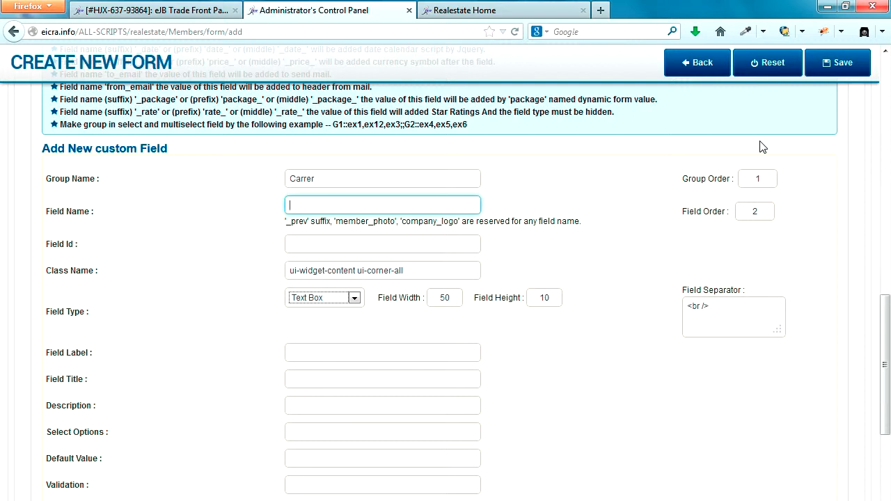
text(email)
key(Tab)
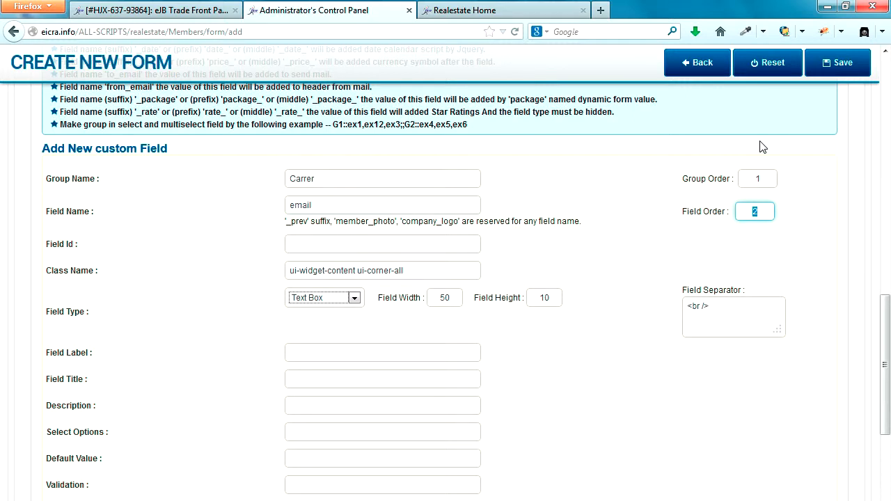
click(310, 245)
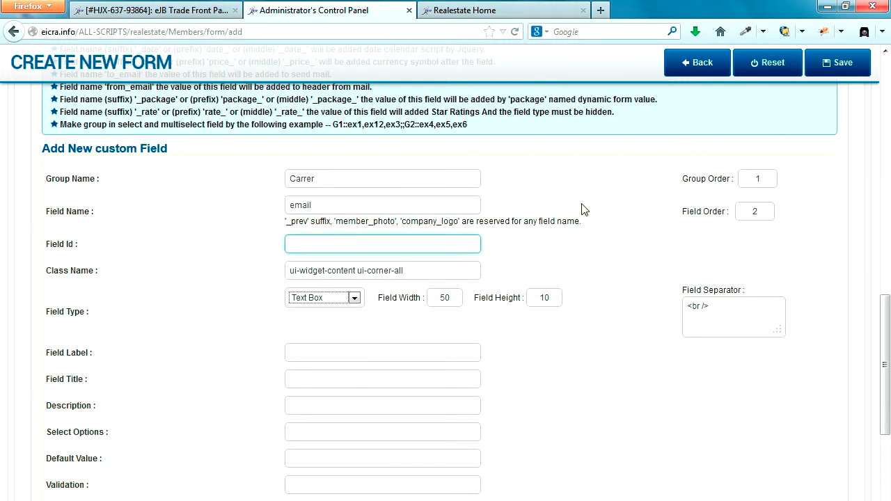
text(email)
click(314, 353)
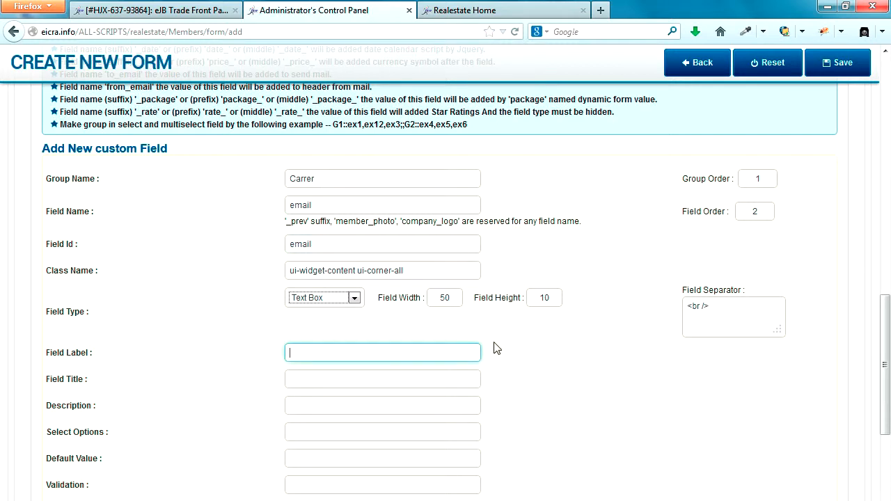
text(Email :)
key(Tab)
text(Email)
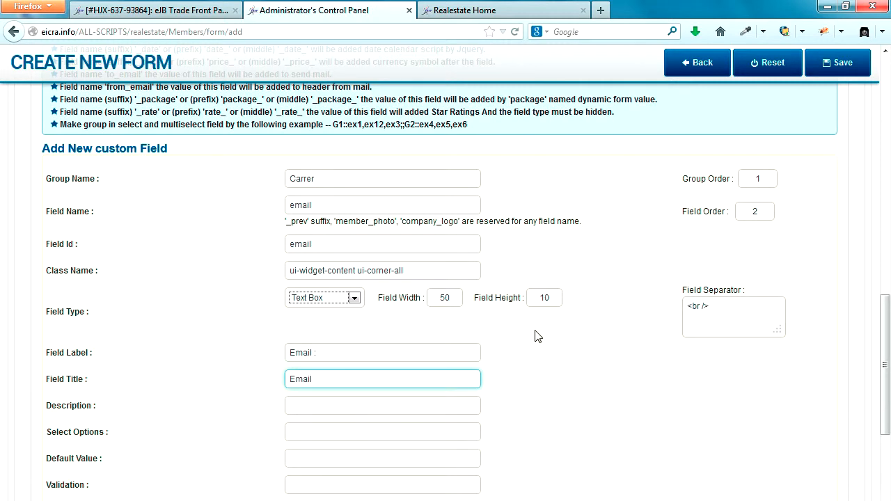
scroll(511, 334, down, 4)
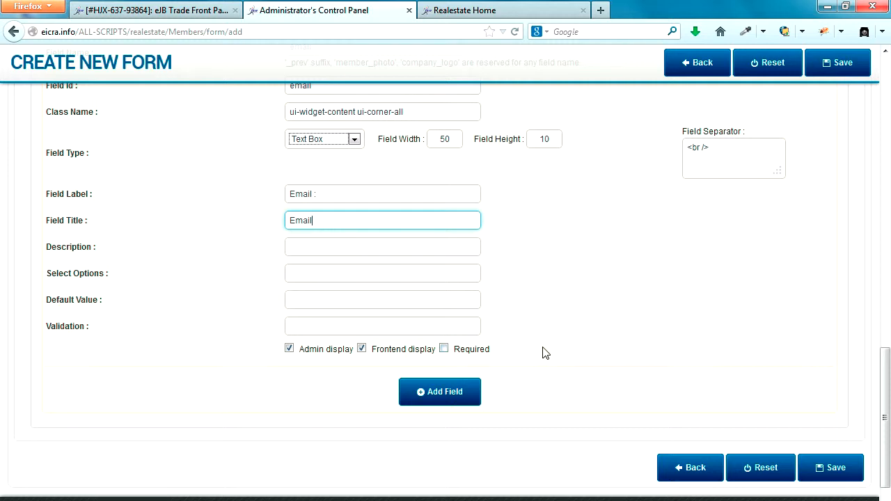
click(446, 394)
Name the third field 'phone' and keep its type as Text Box
scroll(444, 394, up, 8)
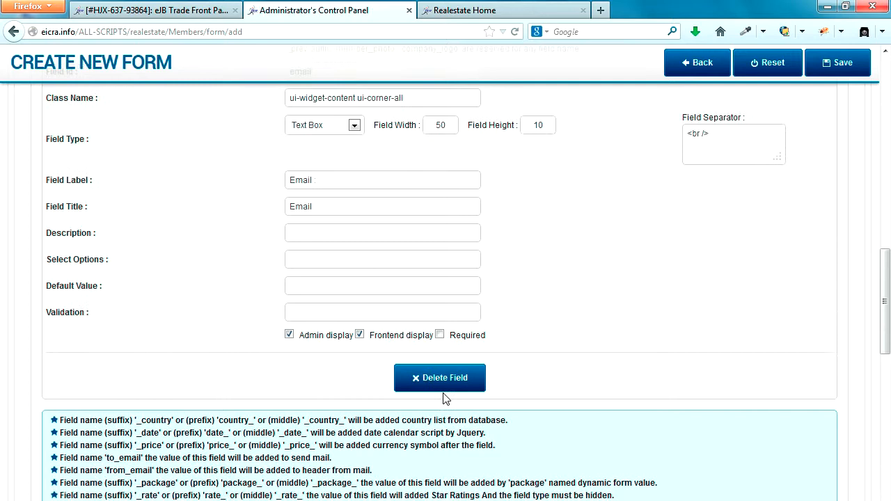
scroll(444, 394, up, 8)
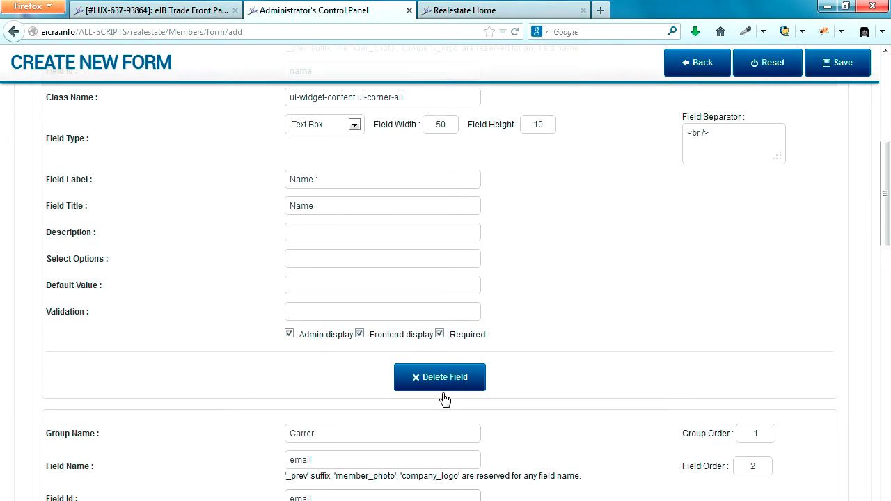
scroll(444, 399, down, 11)
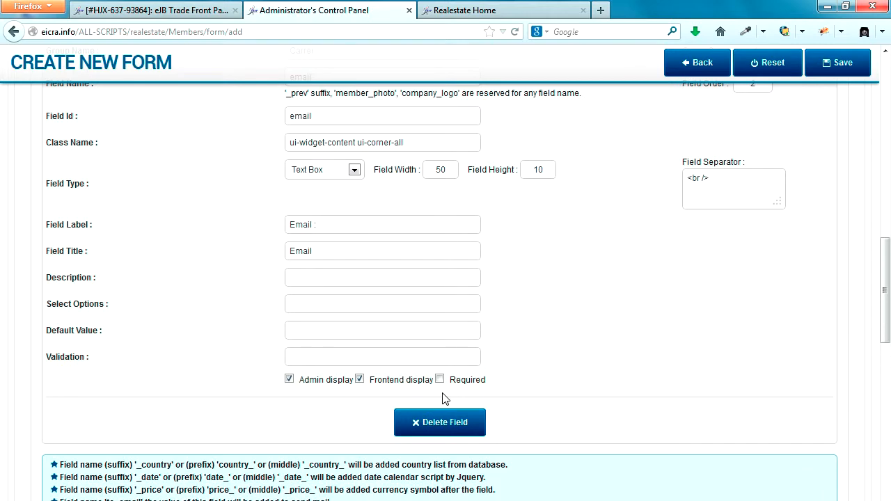
scroll(444, 398, down, 7)
click(329, 318)
text(p)
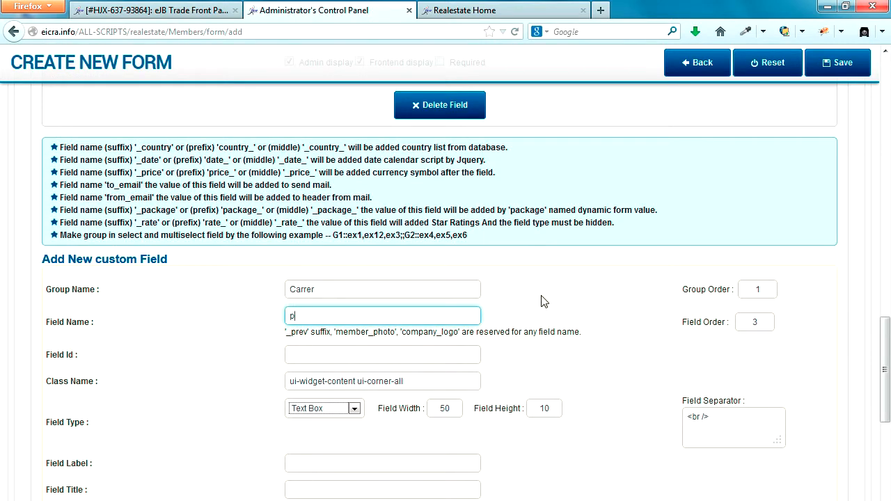
text(hone)
key(Tab)
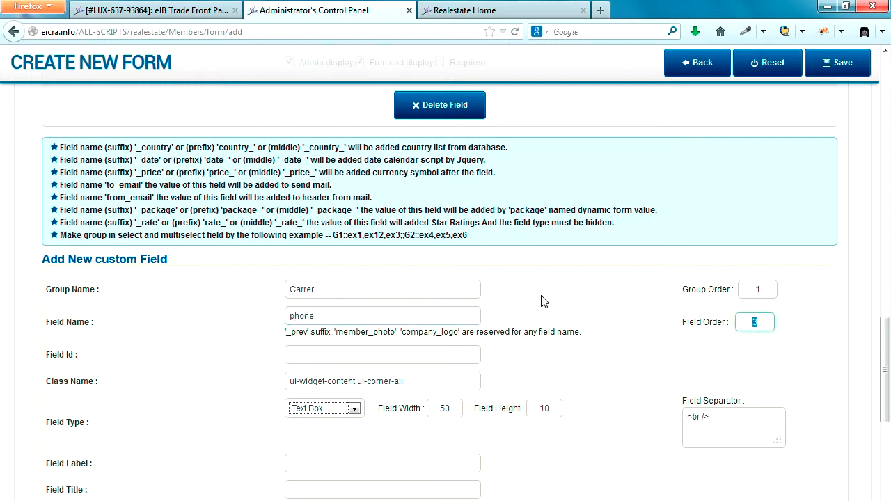
key(Tab)
text(phone)
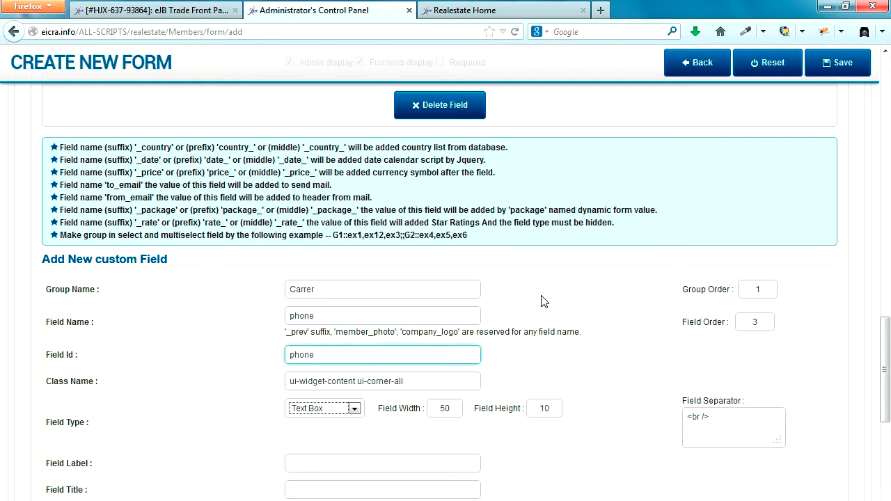
scroll(541, 301, down, 2)
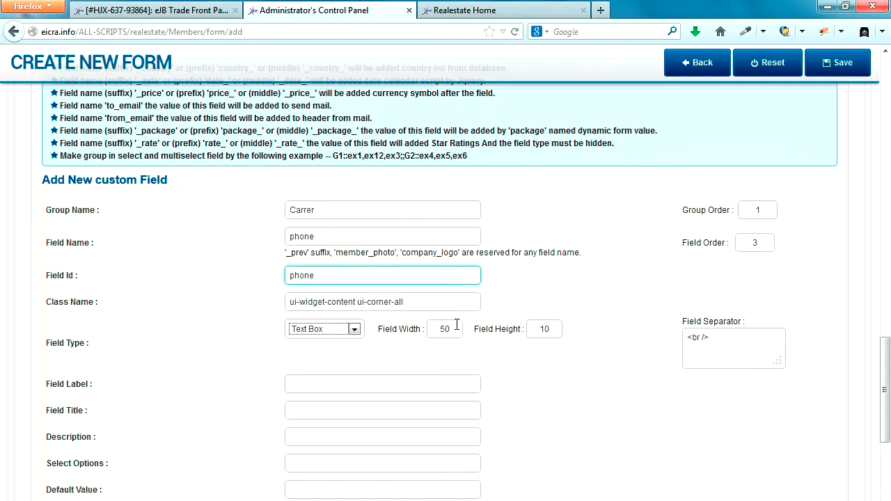
click(354, 331)
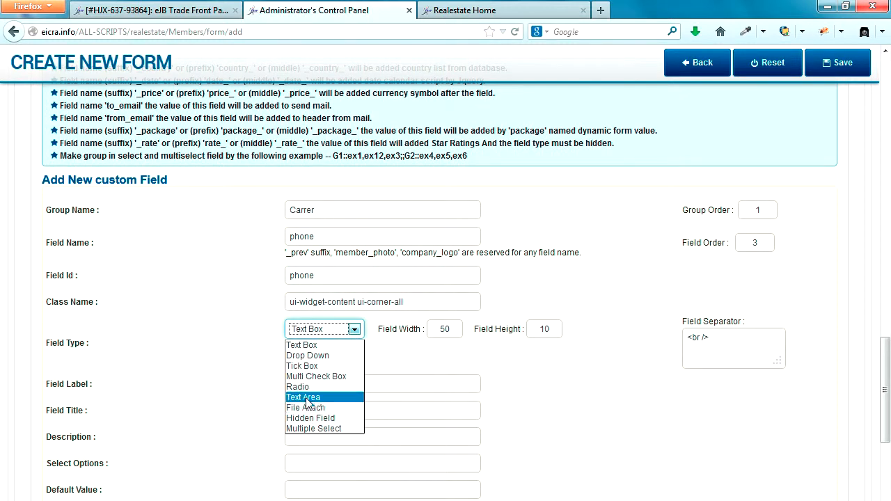
click(320, 346)
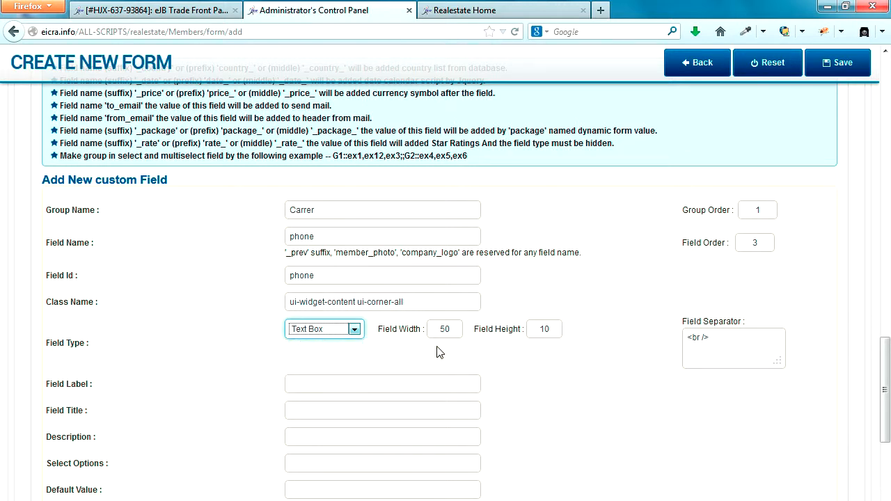
scroll(449, 358, down, 5)
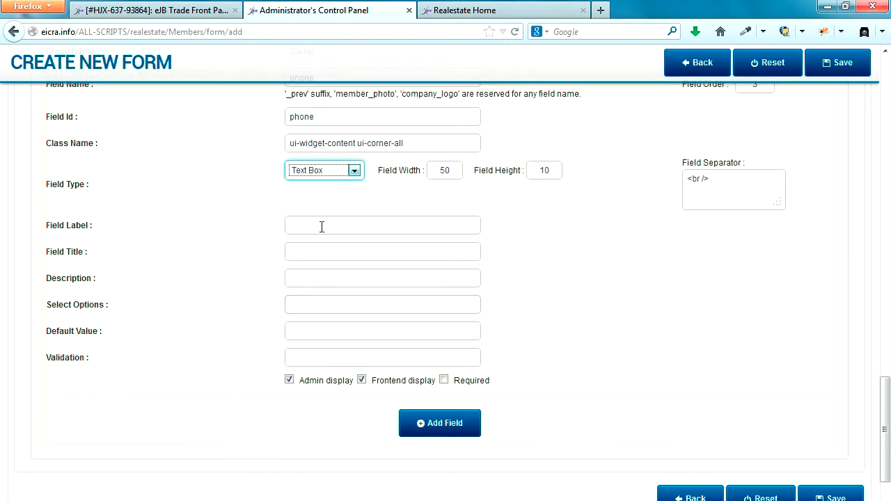
Label it 'Phone Number :', title it 'Phone Number', make it required, and add it
click(324, 224)
text(P)
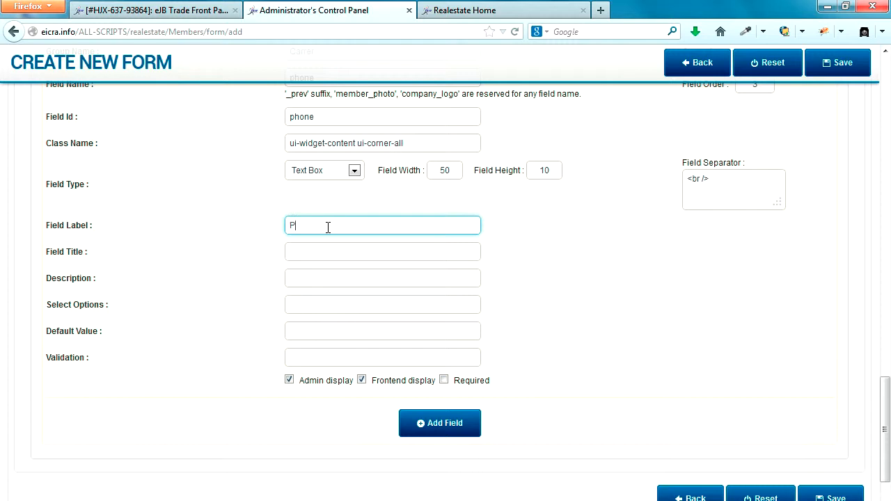
text(hone Number :)
key(ctrl+a)
key(ctrl+c)
key(Tab)
key(ctrl+v)
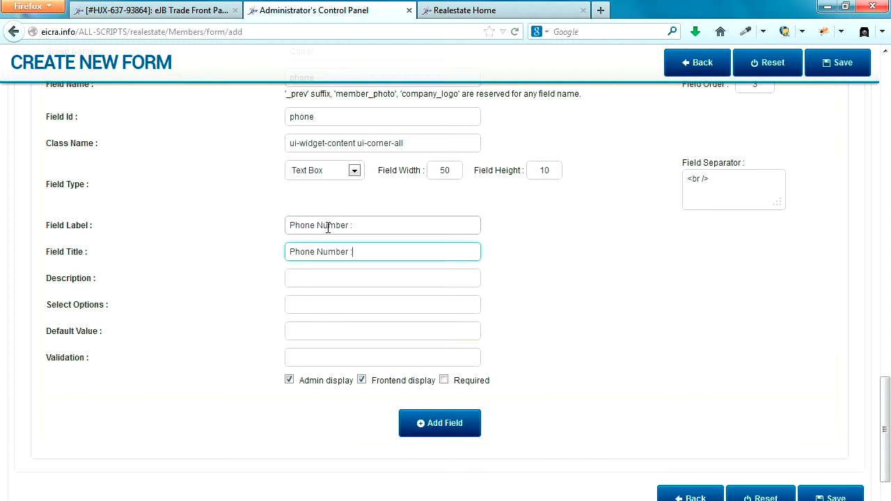
key(BackSpace)
key(BackSpace)
click(583, 289)
click(444, 379)
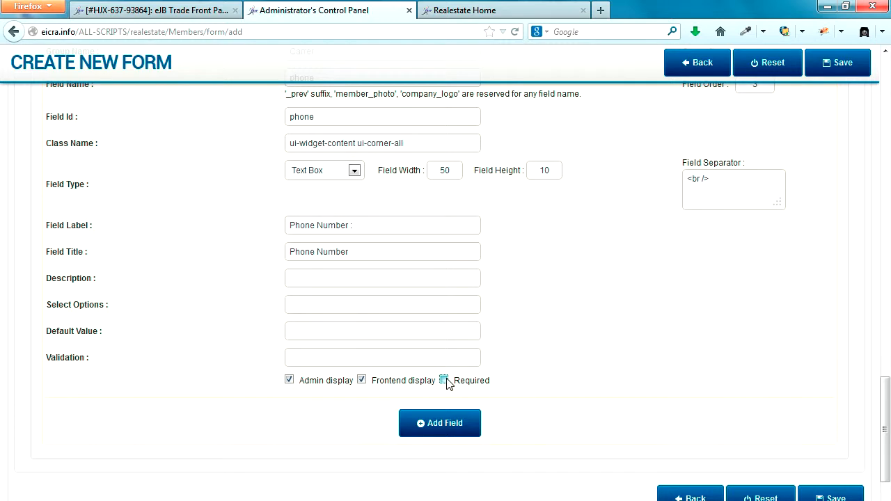
click(460, 422)
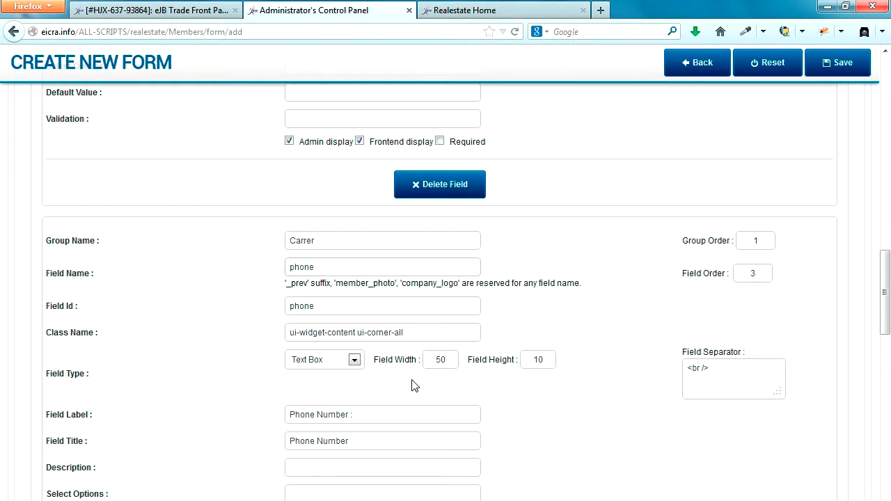
scroll(411, 385, down, 3)
scroll(412, 385, down, 5)
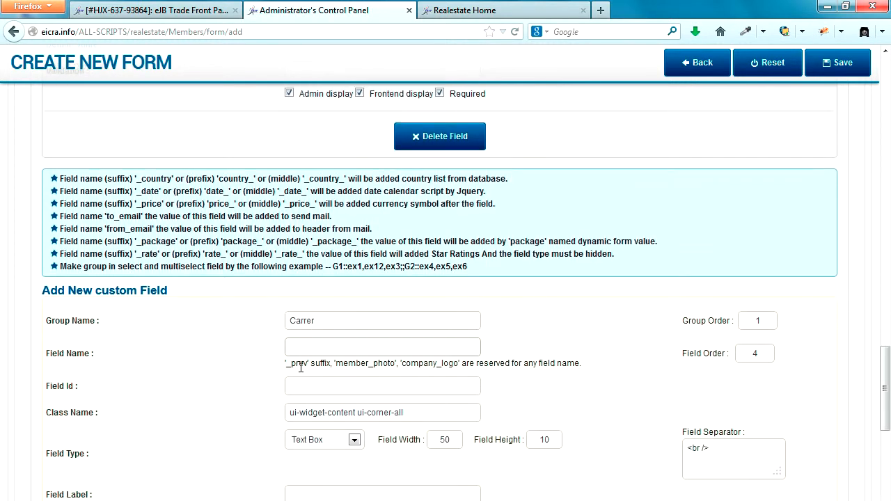
Create a 'country' field (name and id) as a Drop Down with height 1
click(301, 346)
text(country)
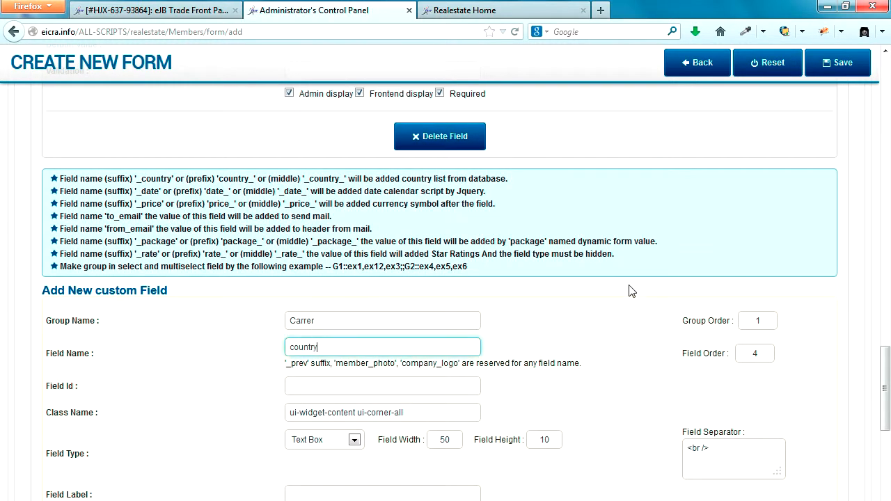
key(Tab)
key(Tab)
text(country)
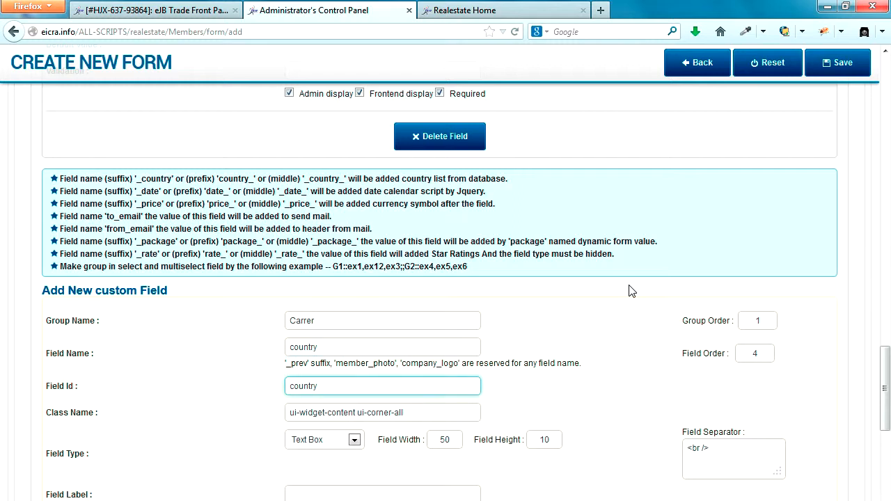
scroll(629, 291, down, 2)
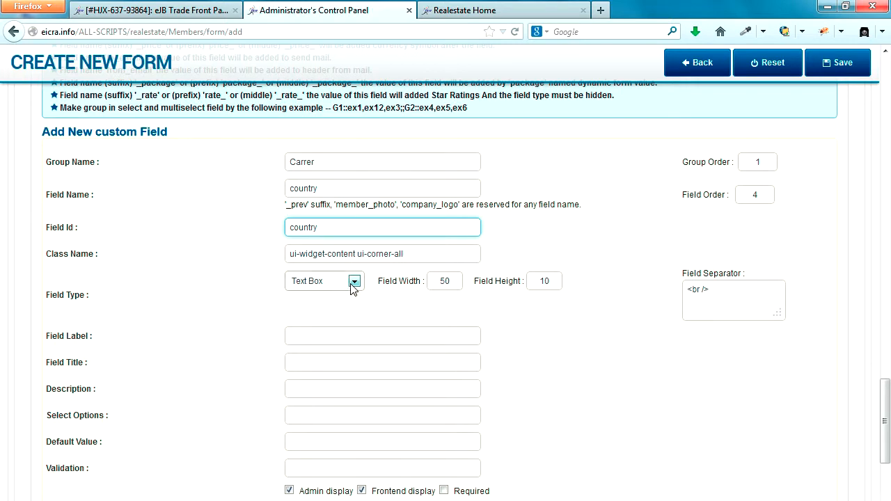
click(353, 281)
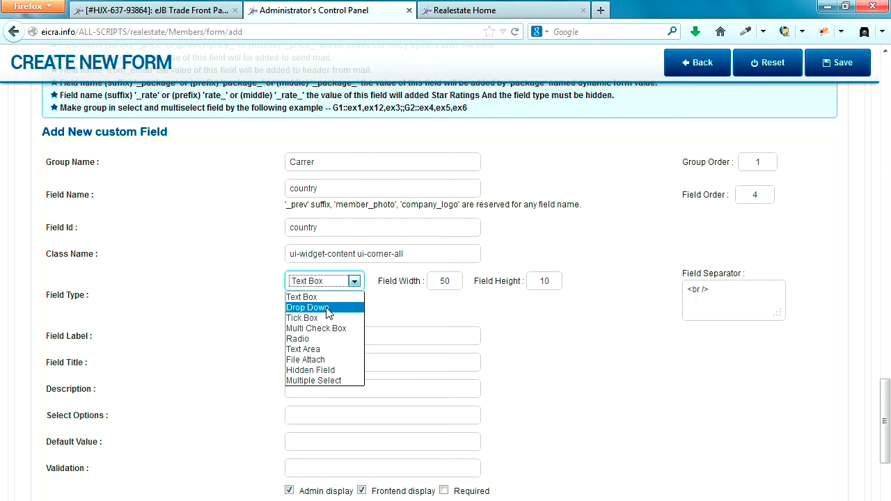
click(328, 311)
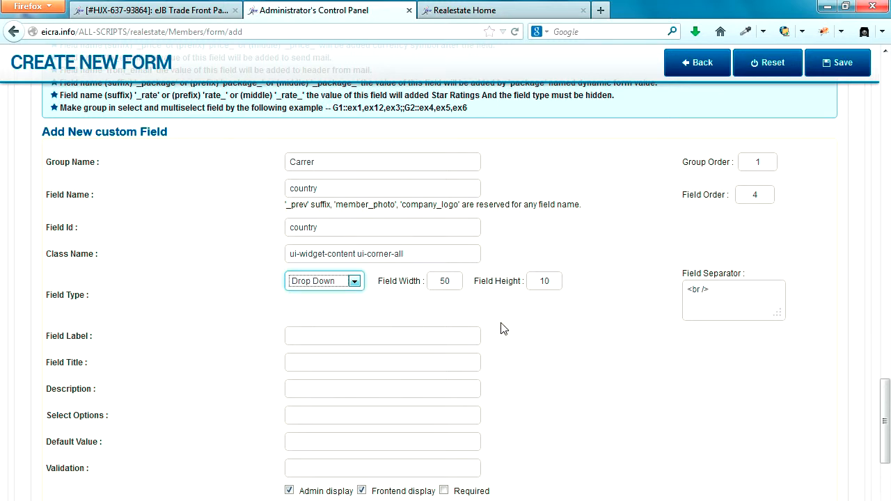
double_click(557, 280)
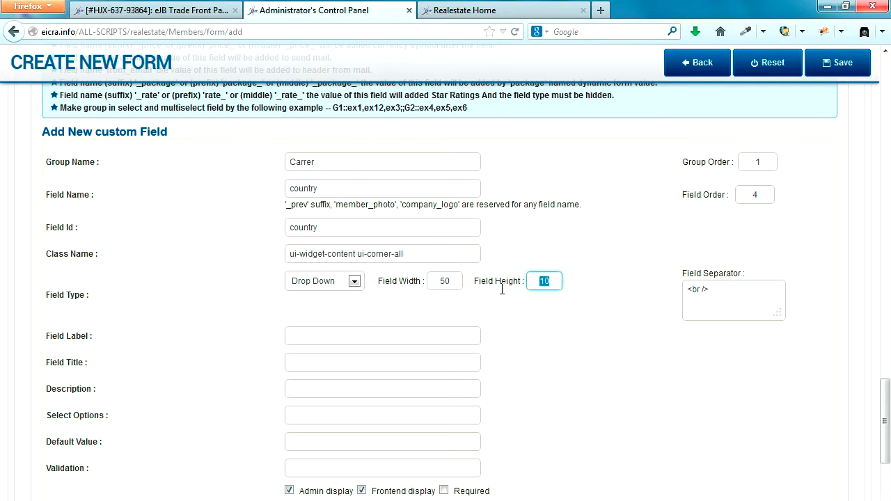
text(1)
click(508, 338)
Label the country field 'Country :' and add it to the form
scroll(497, 330, down, 2)
click(333, 265)
text(Country)
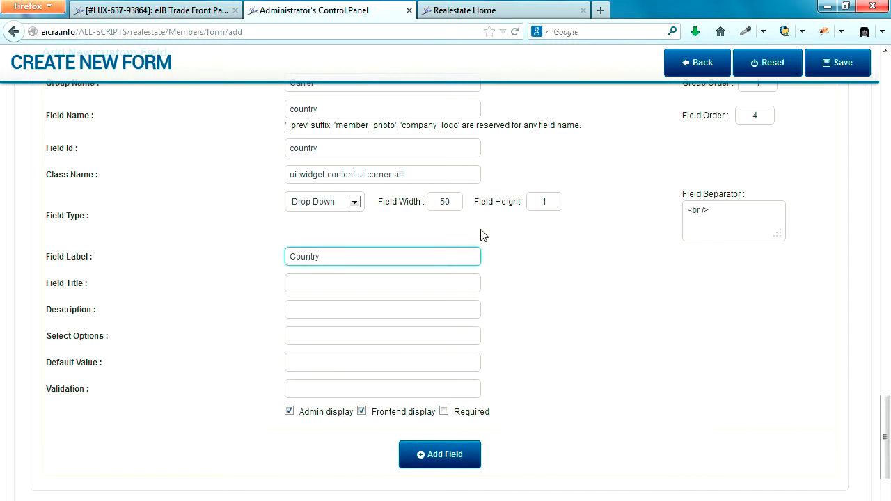
click(313, 279)
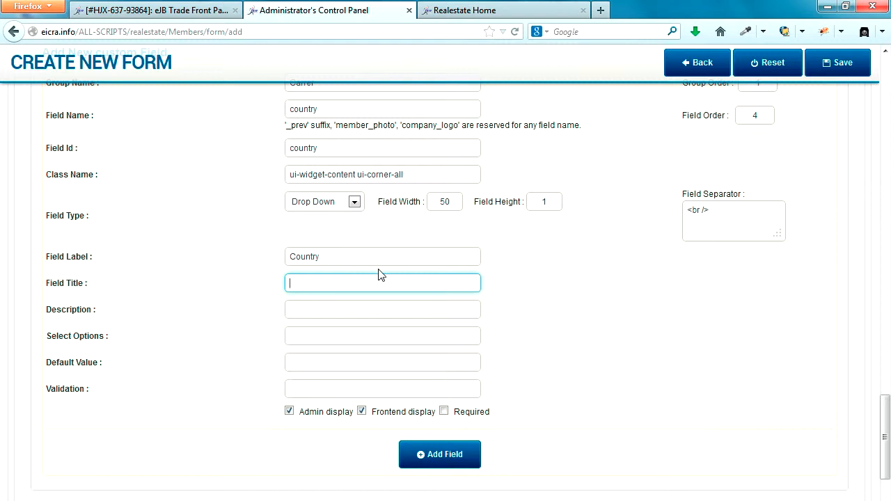
click(418, 256)
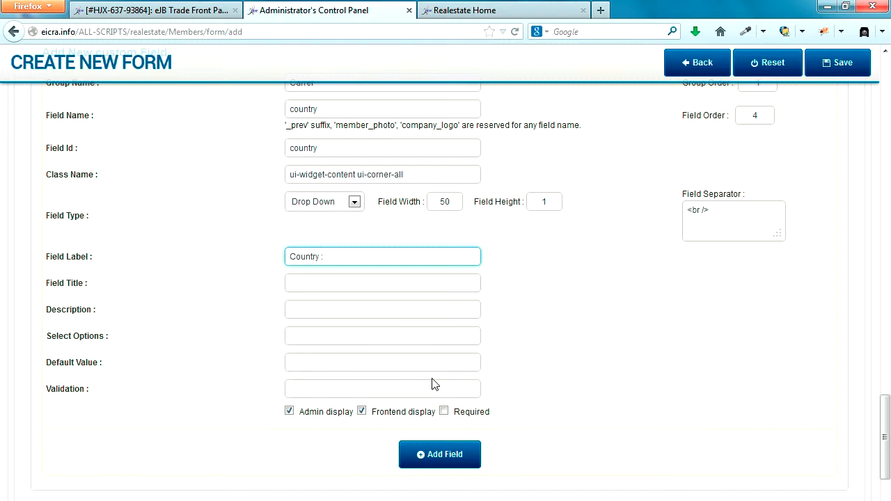
click(446, 454)
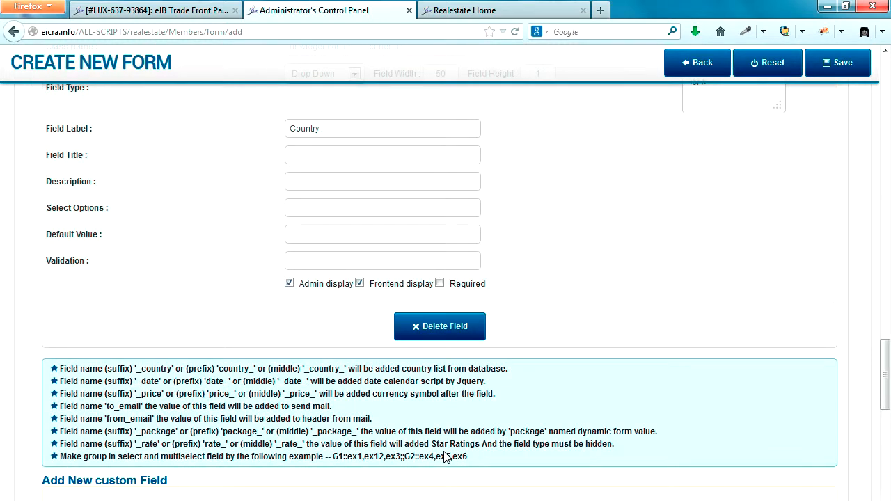
Create an 'upload' field (name and id) of type File Attach
scroll(445, 456, down, 10)
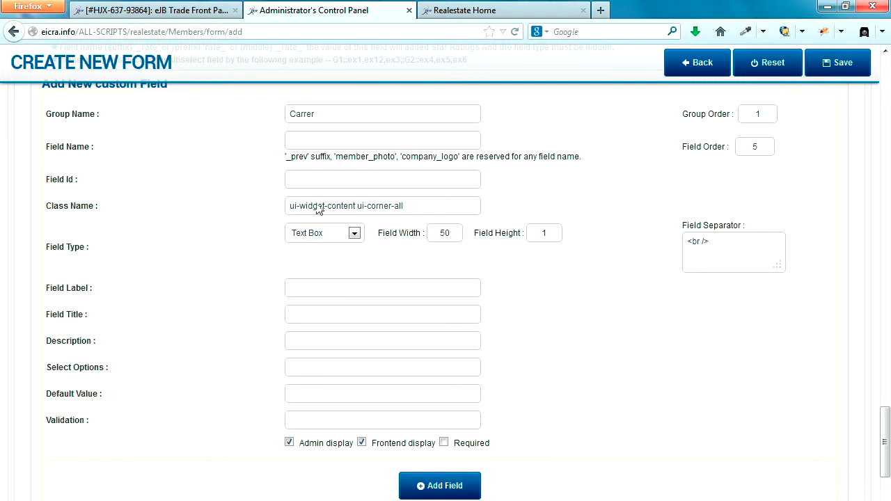
click(322, 138)
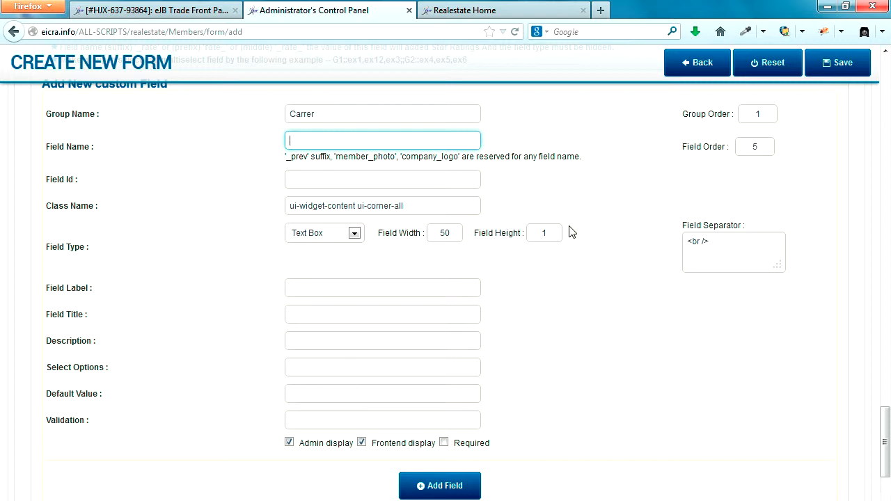
text(upload)
key(ctrl+a)
key(ctrl+c)
key(Tab)
key(Tab)
key(ctrl+v)
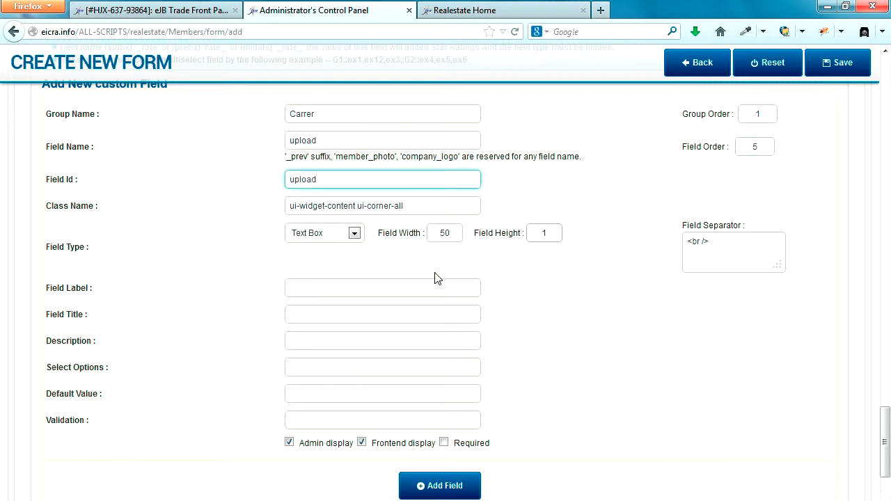
click(340, 237)
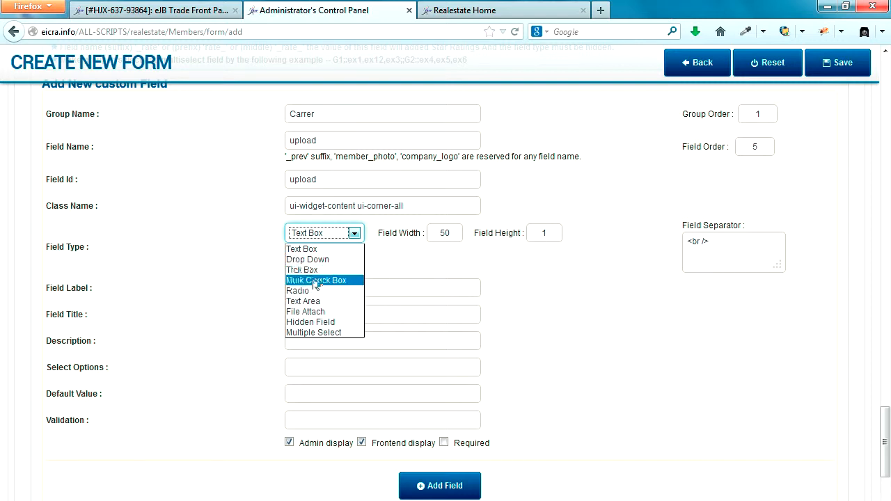
click(307, 311)
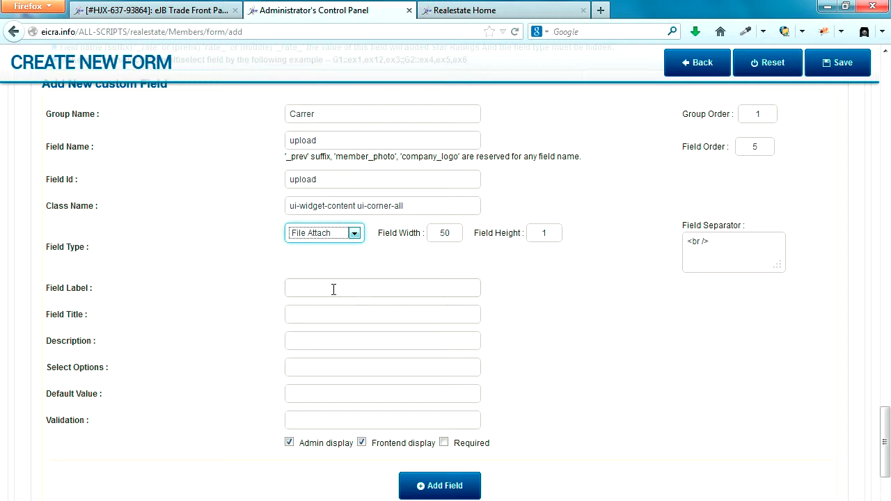
Label it 'Upload Images:', title it 'Upload Images', and add the field
click(334, 289)
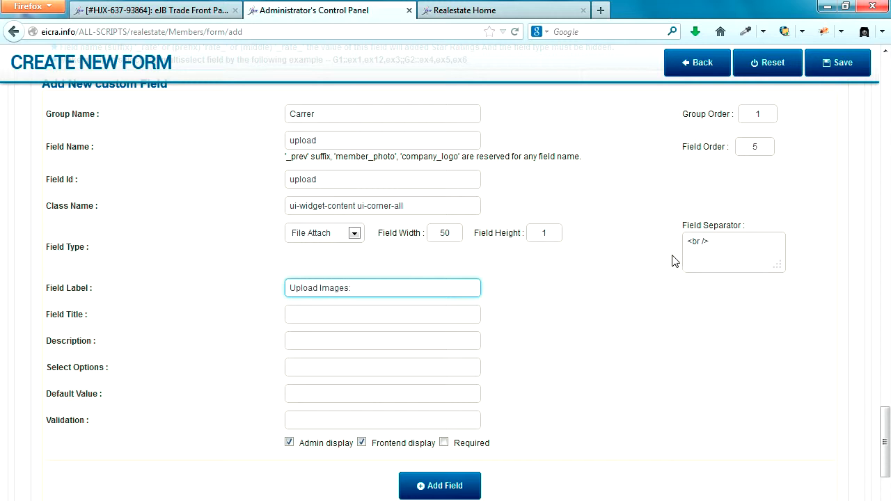
drag(366, 289, 222, 295)
key(ctrl+c)
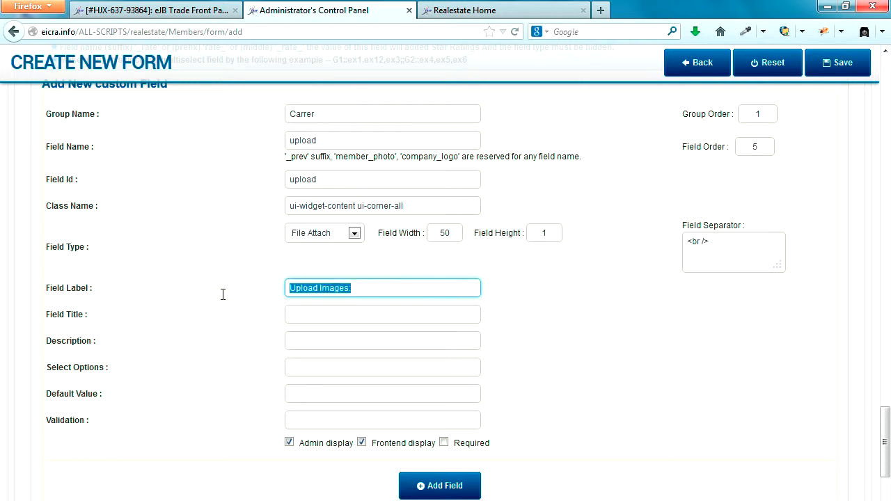
click(431, 314)
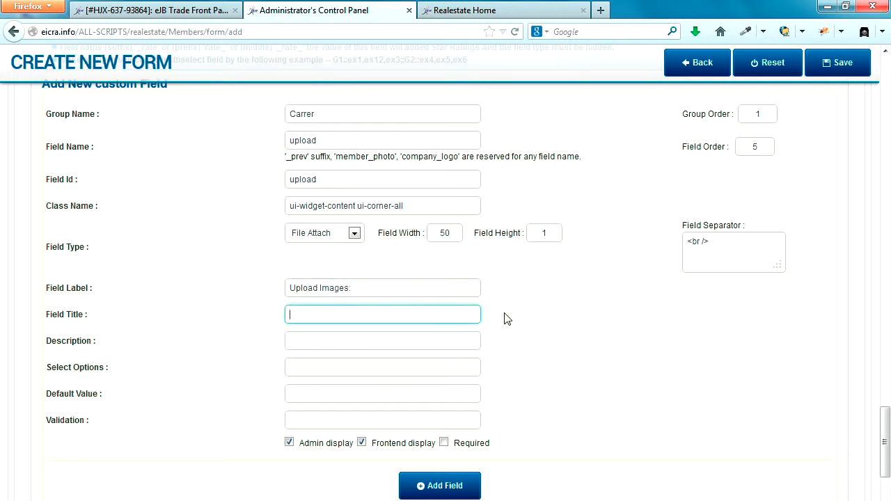
key(ctrl+v)
scroll(494, 372, down, 2)
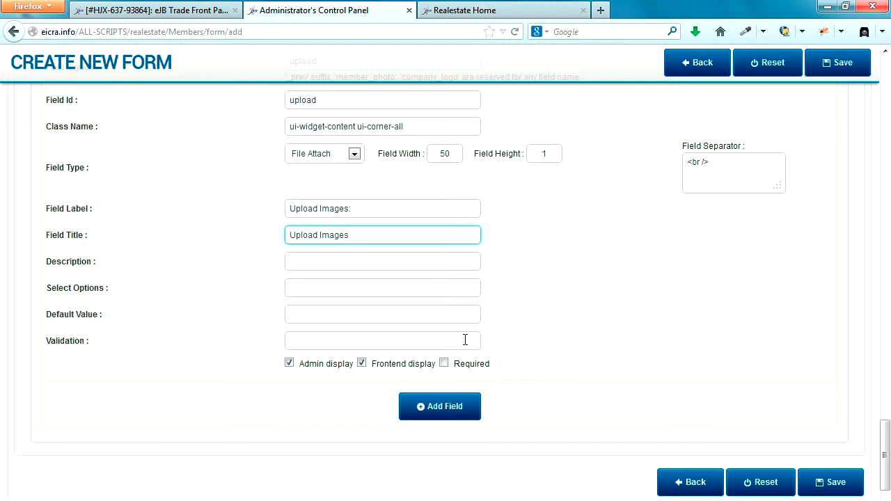
click(457, 411)
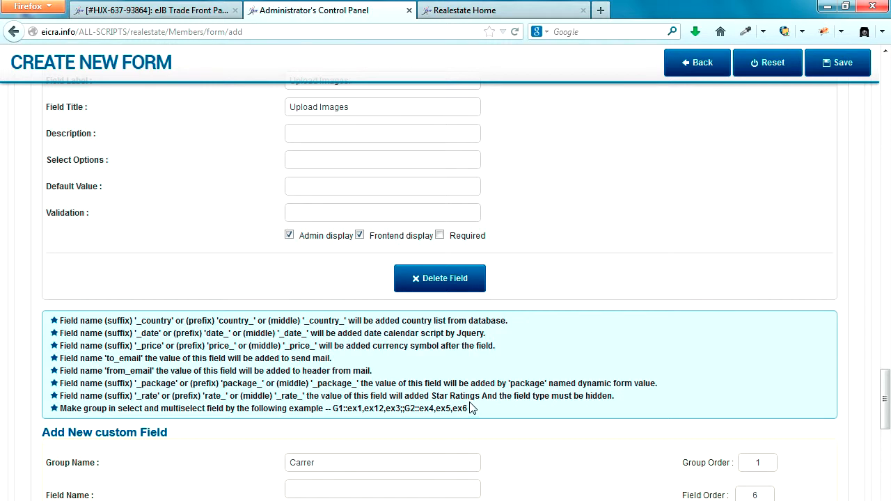
Name the new field date_of_birth, reuse it as the field id, and keep the Text Box type
scroll(470, 408, down, 2)
click(312, 331)
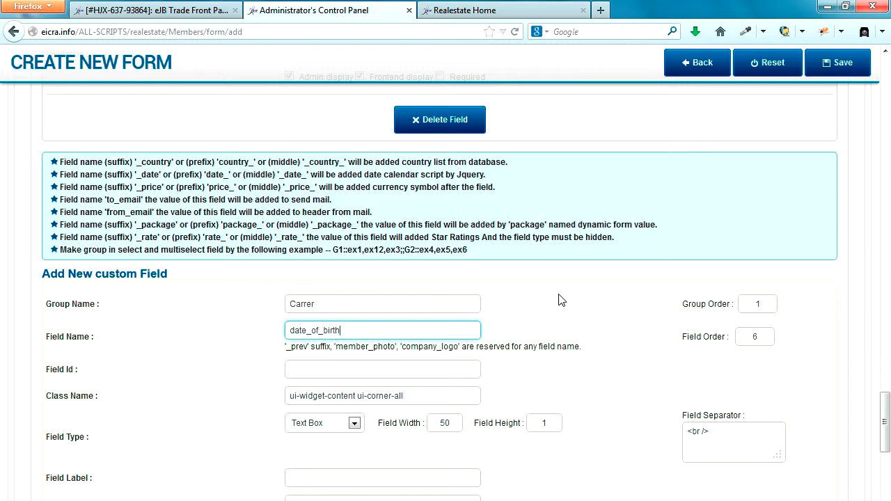
key(ctrl+a)
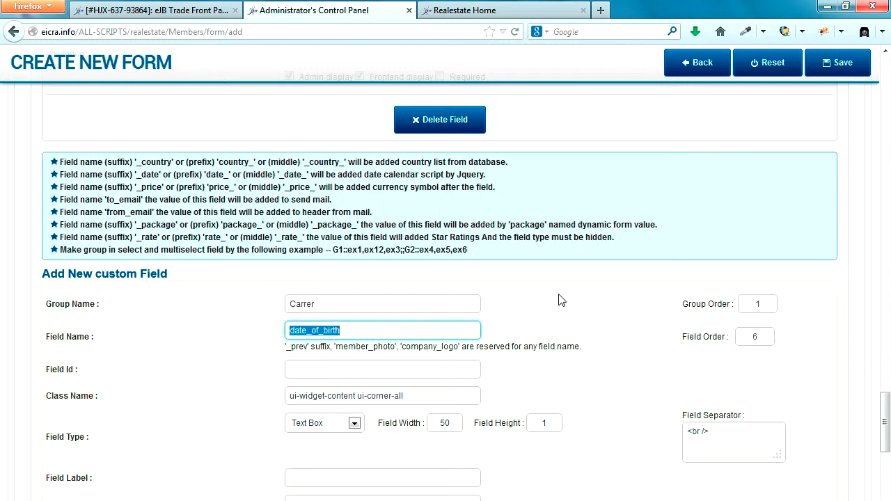
key(ctrl+c)
key(Tab)
key(Tab)
key(ctrl+v)
scroll(453, 356, down, 1)
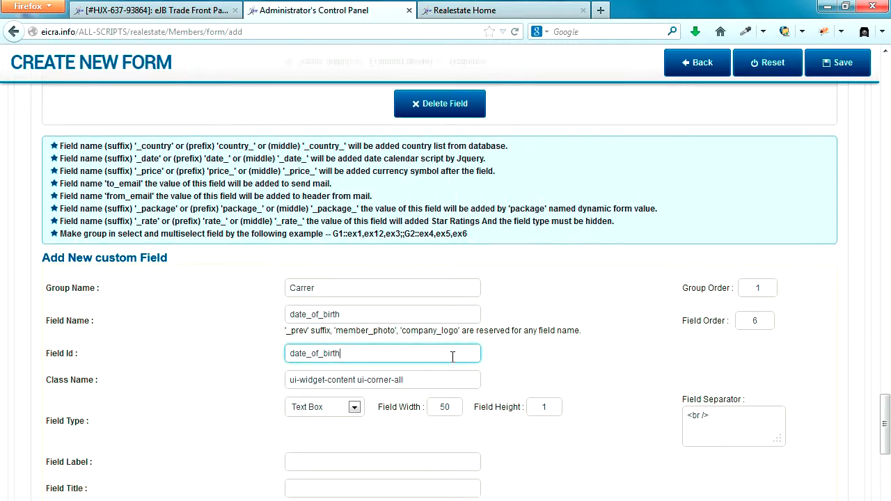
scroll(452, 357, down, 3)
click(354, 266)
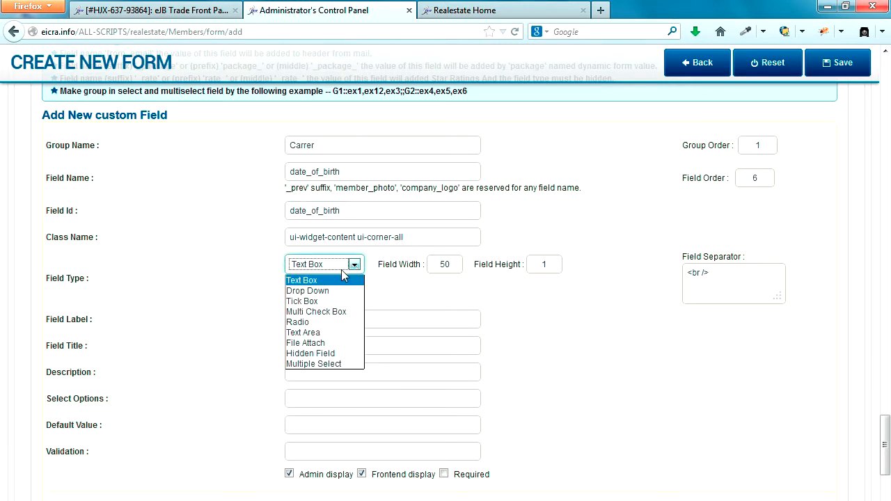
click(326, 280)
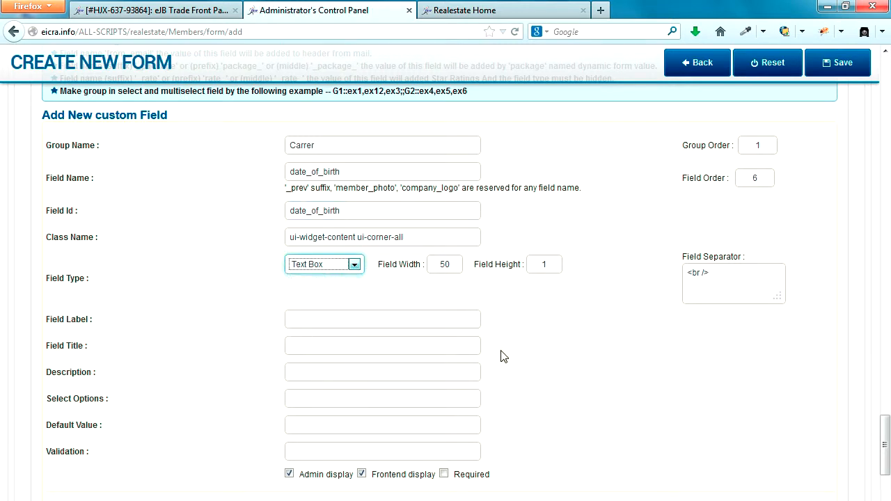
Label it 'Data Of Birth :', copy the label into Field Title, then add another custom field
click(376, 321)
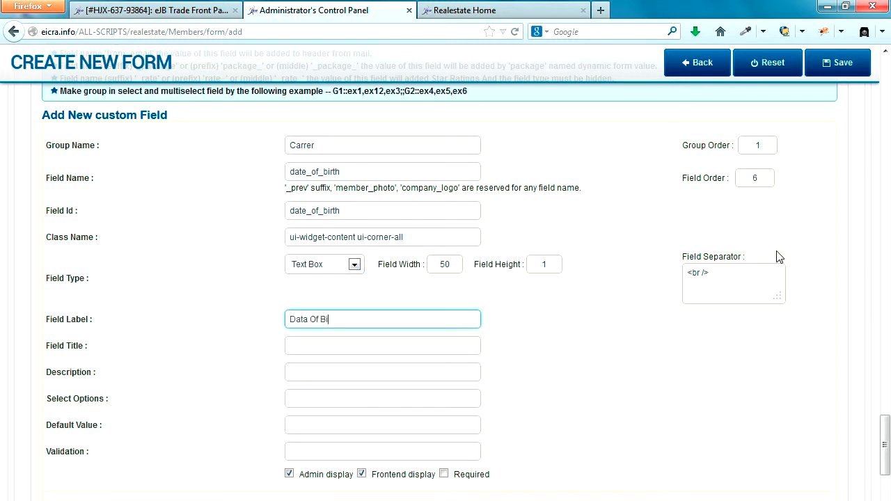
key(ctrl+a)
key(Right)
text(:)
key(Tab)
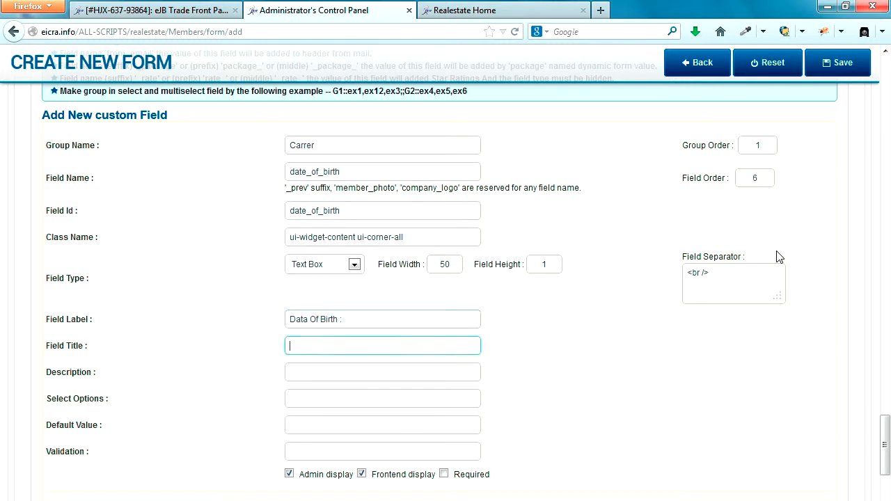
key(ctrl+v)
click(603, 396)
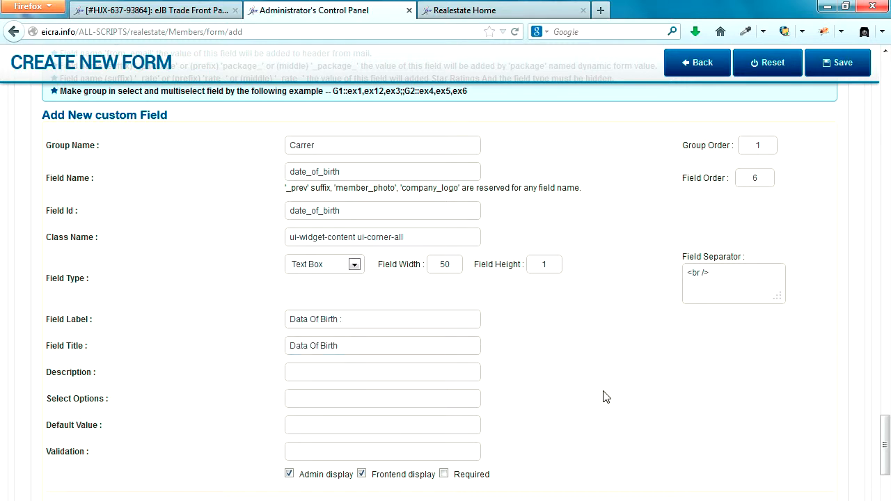
scroll(603, 396, down, 4)
click(449, 367)
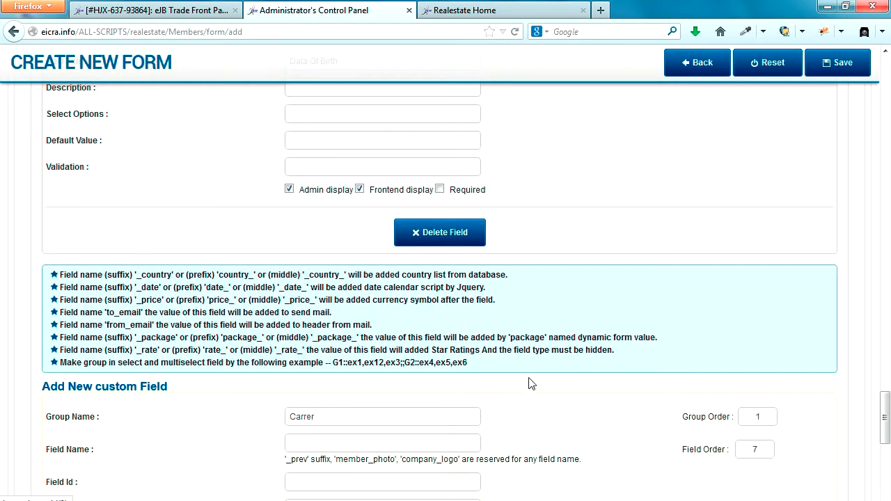
scroll(806, 251, up, 10)
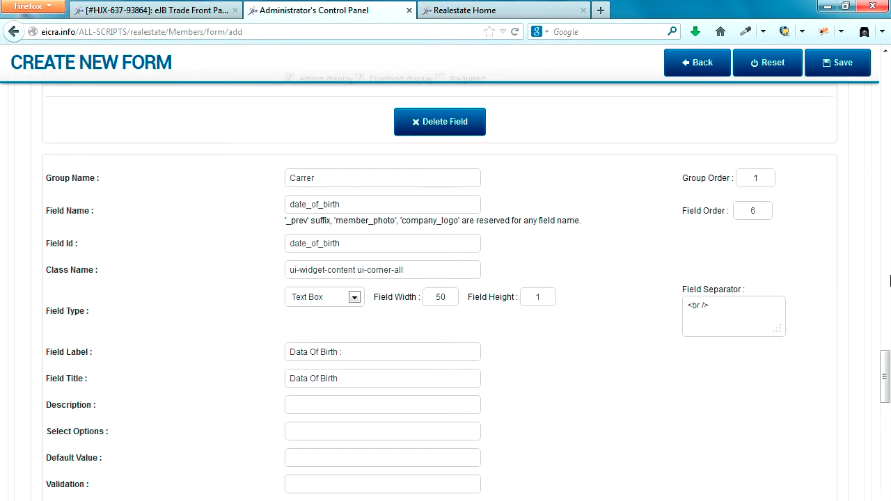
Save the Carrer form and open MENU > Manage Menu(s) in a new browser tab
click(847, 64)
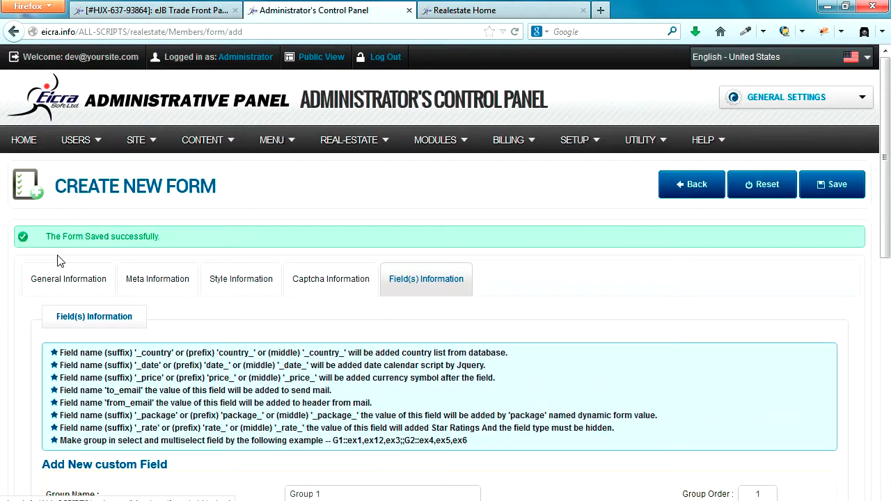
drag(47, 237, 174, 241)
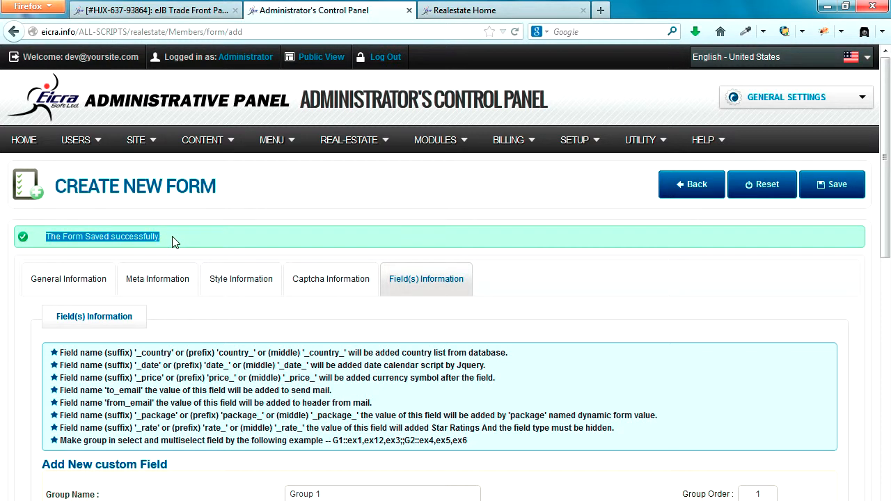
mouse_move(279, 142)
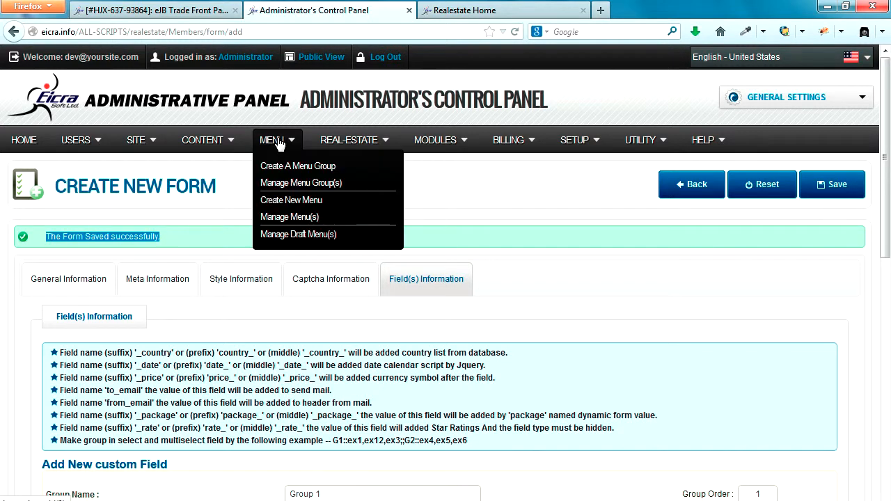
right_click(285, 219)
click(318, 224)
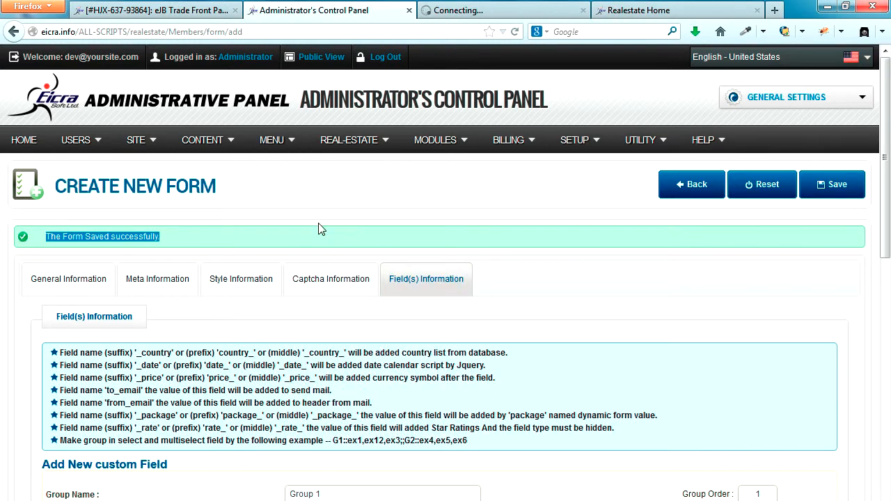
In the new tab, show 500 menus per page and edit the CAREER menu item (ID 233)
click(474, 10)
scroll(385, 327, down, 5)
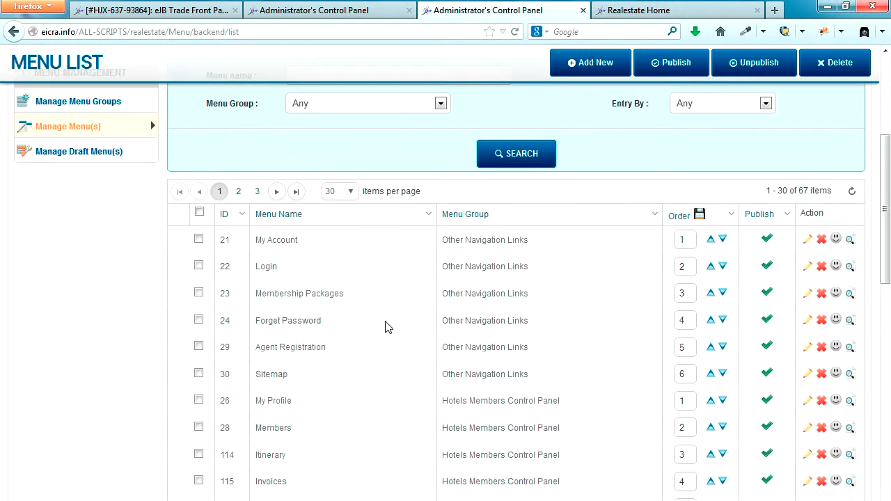
scroll(346, 350, down, 7)
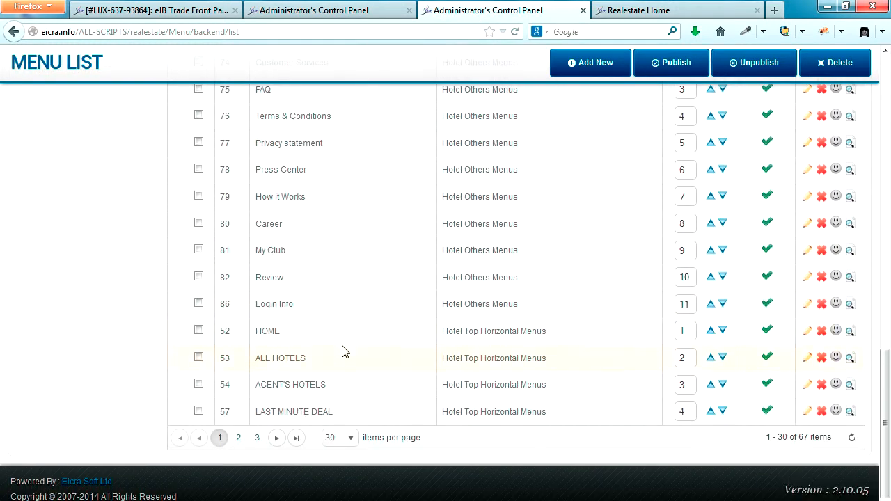
click(351, 438)
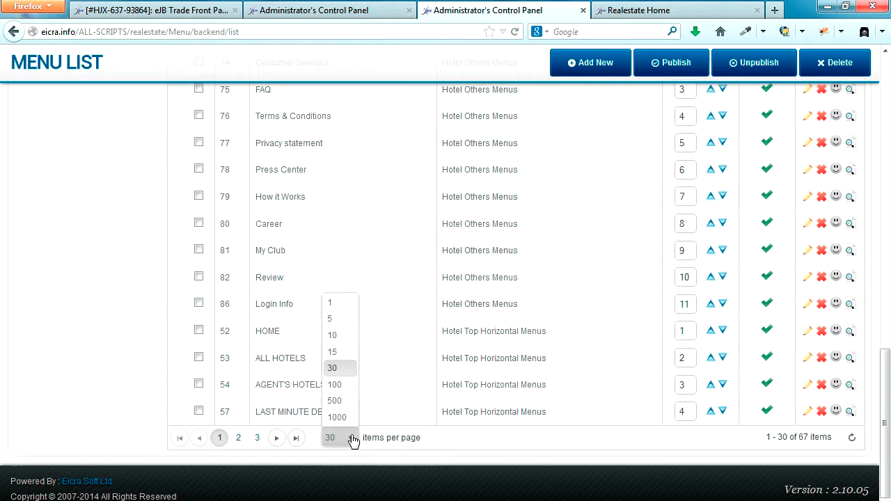
click(335, 402)
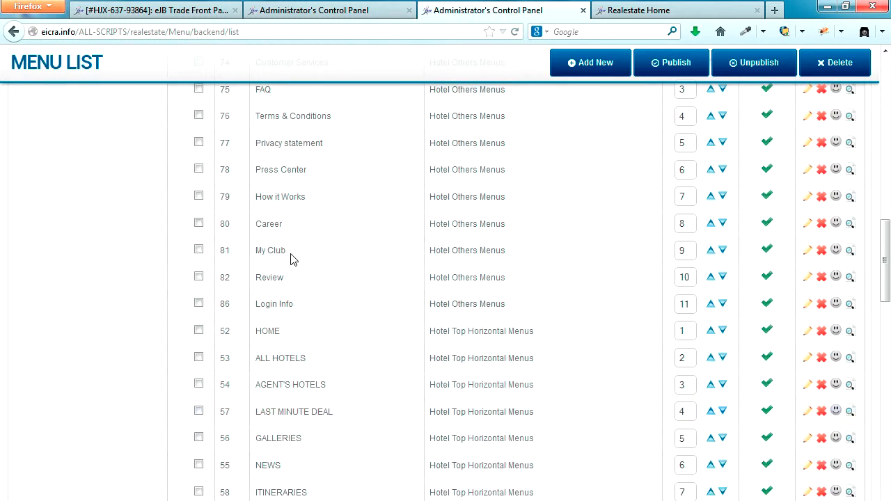
scroll(294, 315, down, 3)
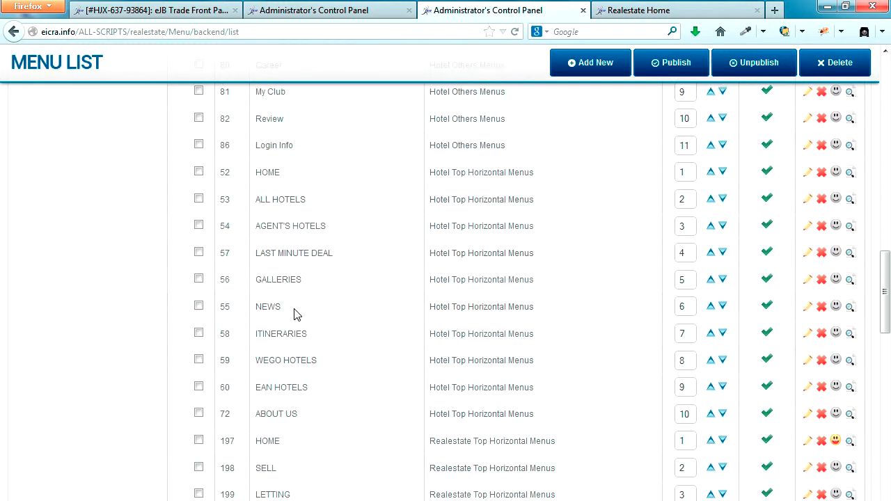
scroll(294, 315, down, 12)
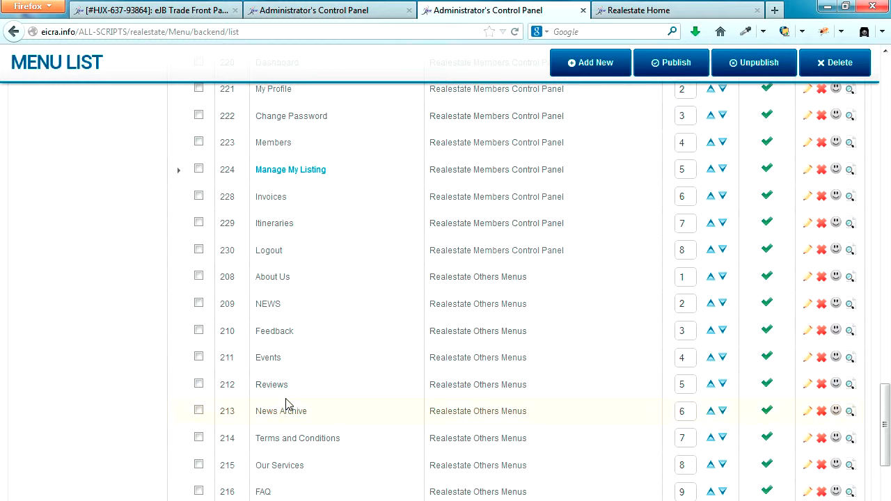
scroll(287, 404, up, 6)
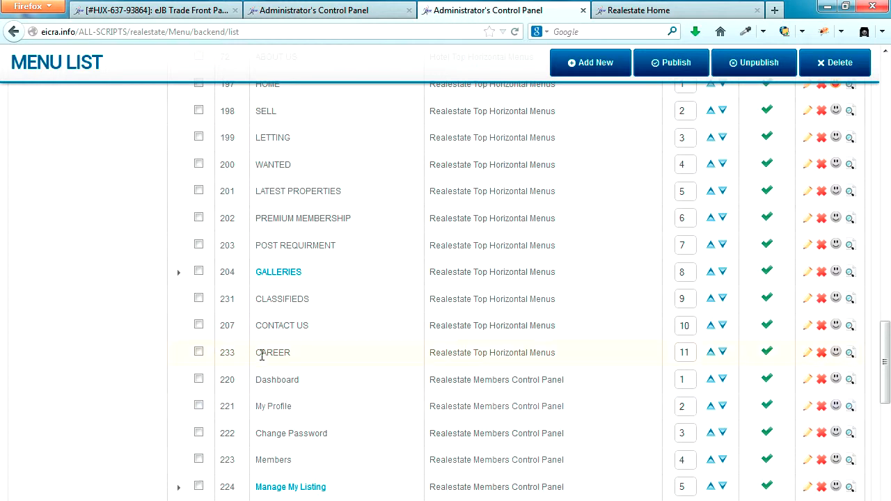
drag(261, 355, 311, 358)
click(810, 356)
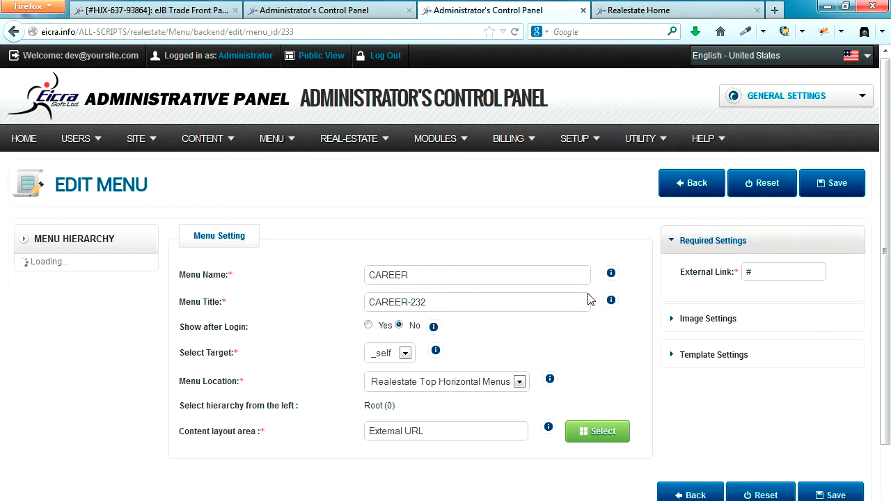
Change the CAREER menu's layout from External URL to View General Form with the CAREER form as body
scroll(585, 307, down, 1)
drag(432, 370, 354, 369)
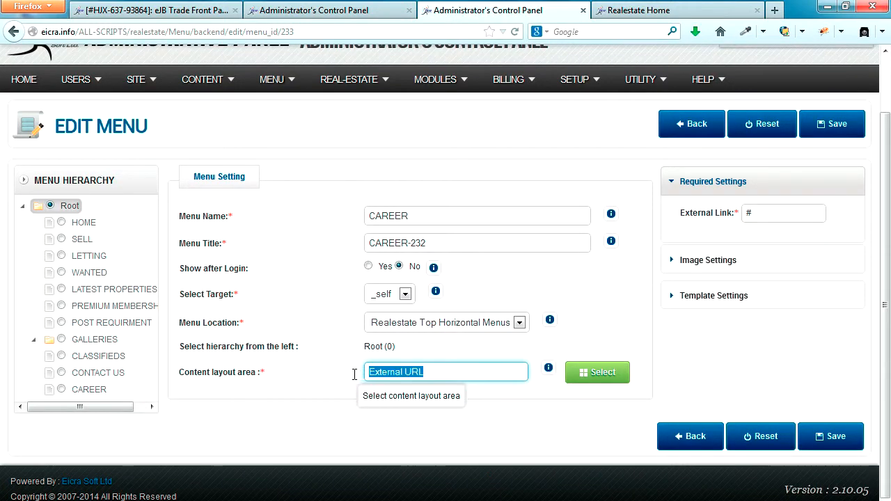
click(599, 379)
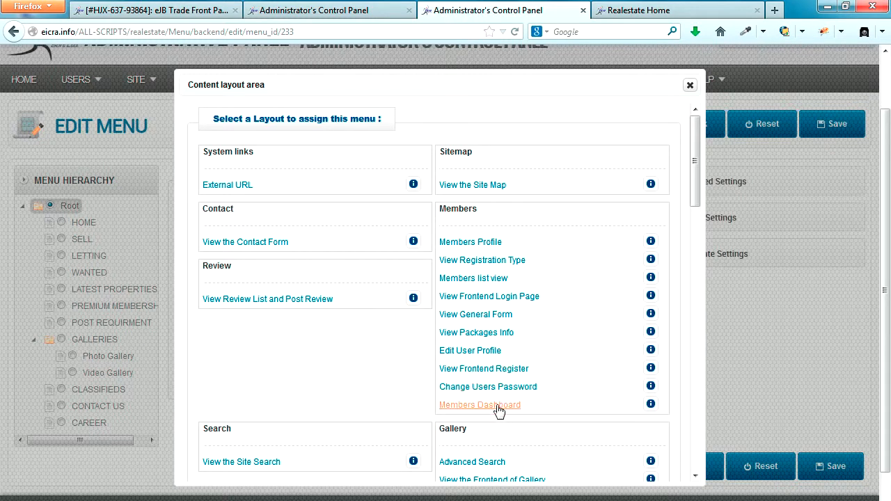
click(475, 315)
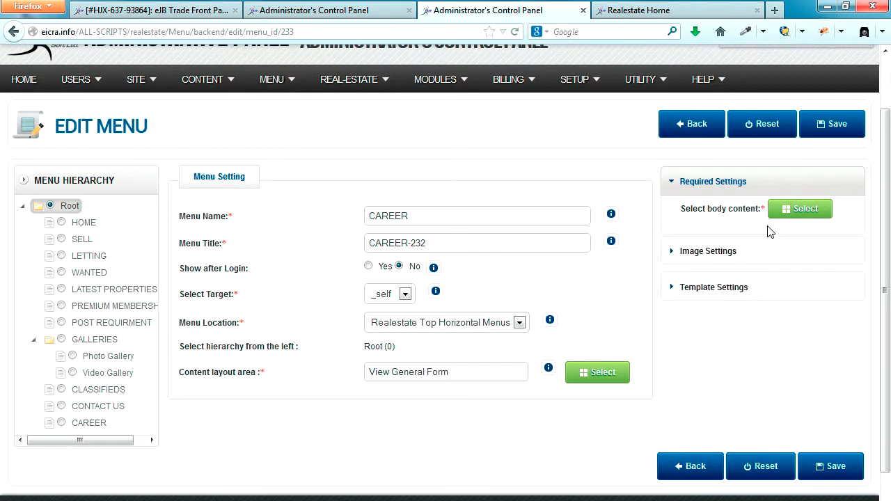
click(799, 212)
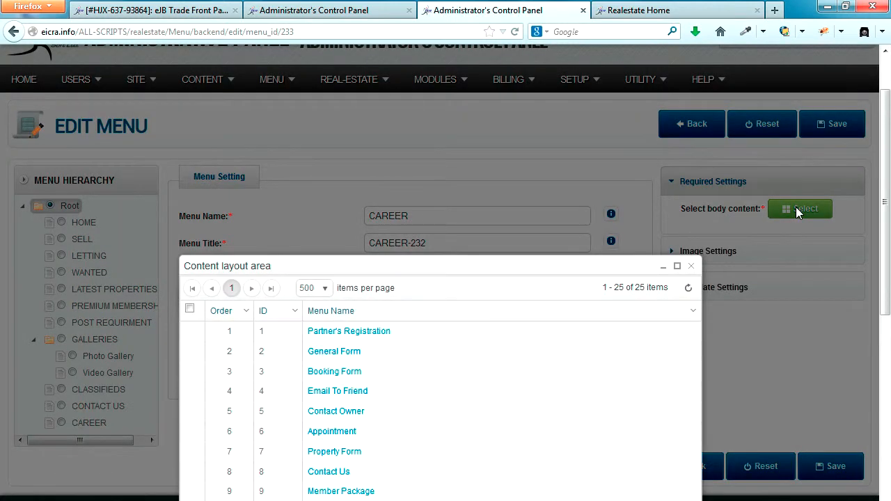
scroll(446, 406, down, 5)
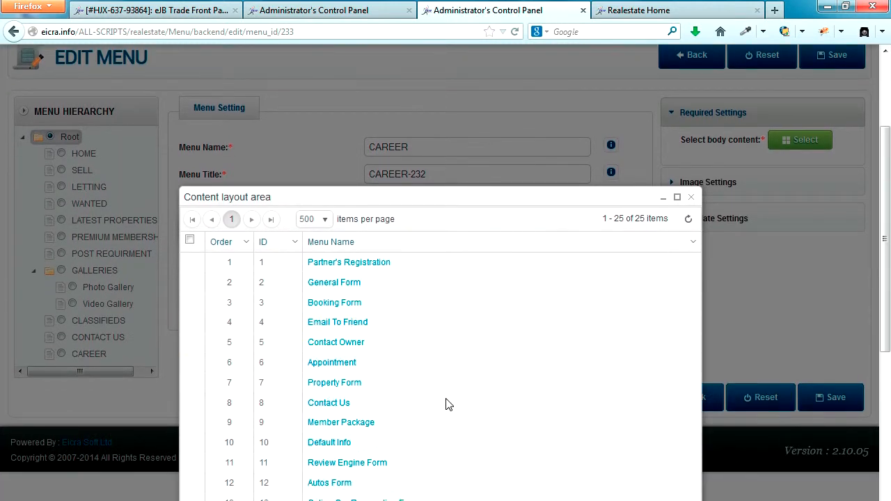
scroll(446, 405, down, 3)
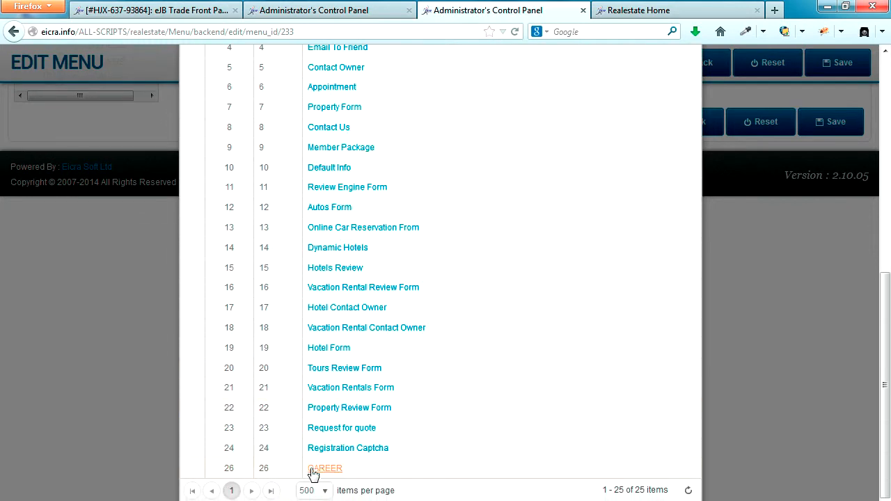
click(343, 471)
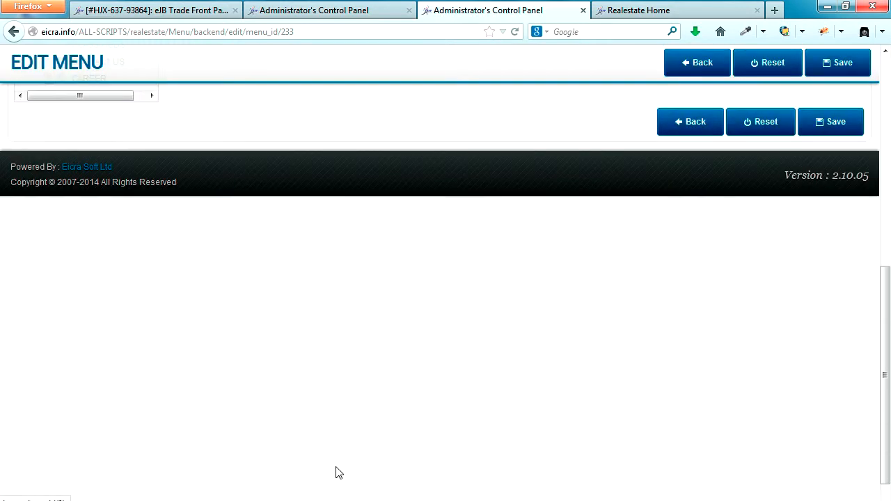
Save the CAREER menu settings and switch to the Realestate home tab
scroll(487, 383, up, 10)
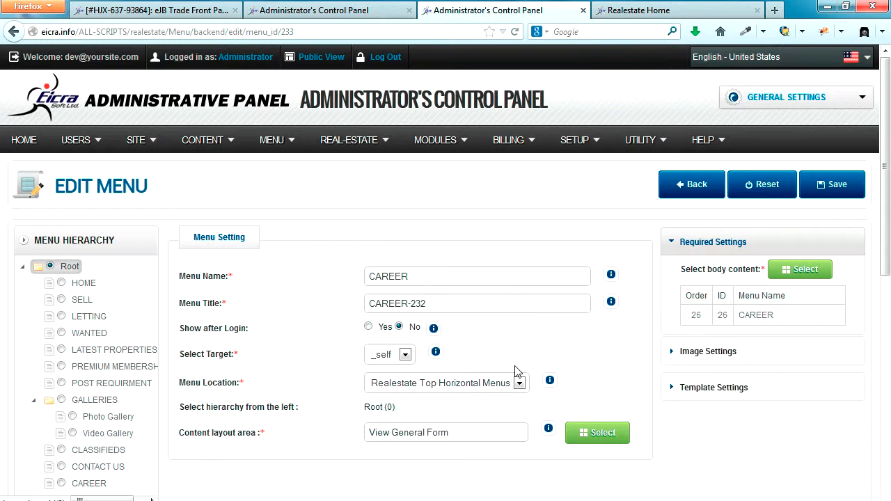
drag(777, 317, 747, 315)
drag(431, 278, 364, 282)
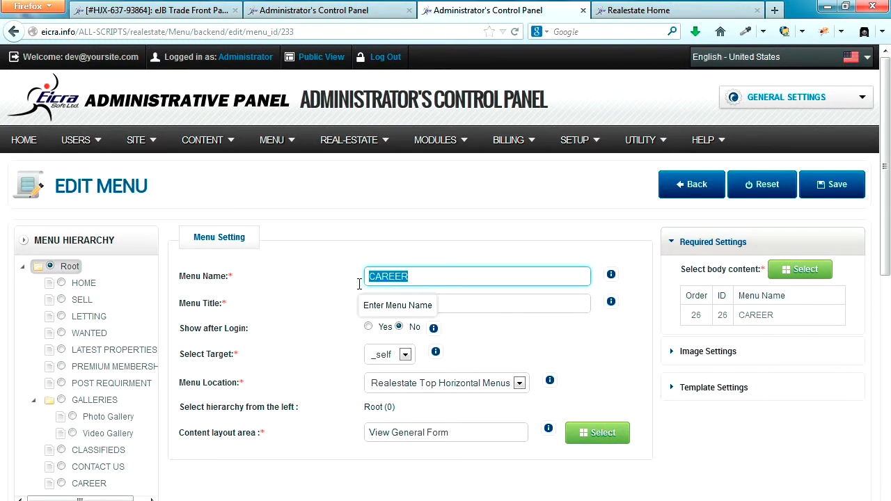
click(839, 188)
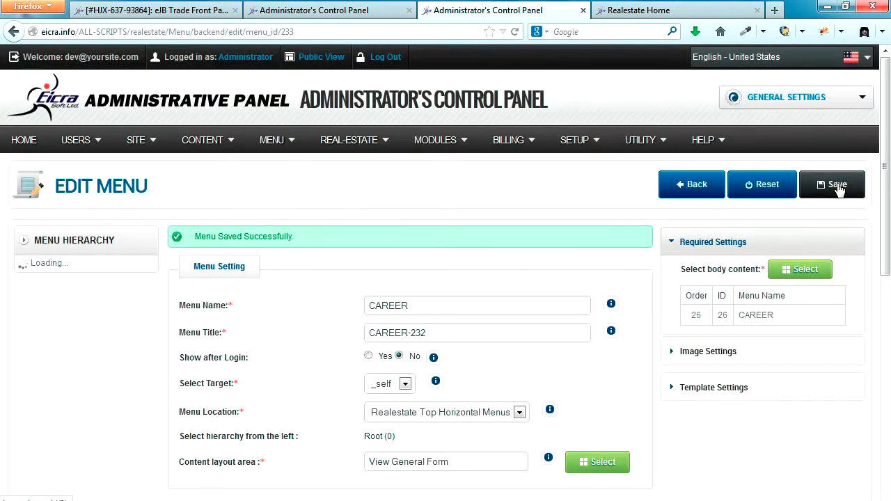
click(682, 10)
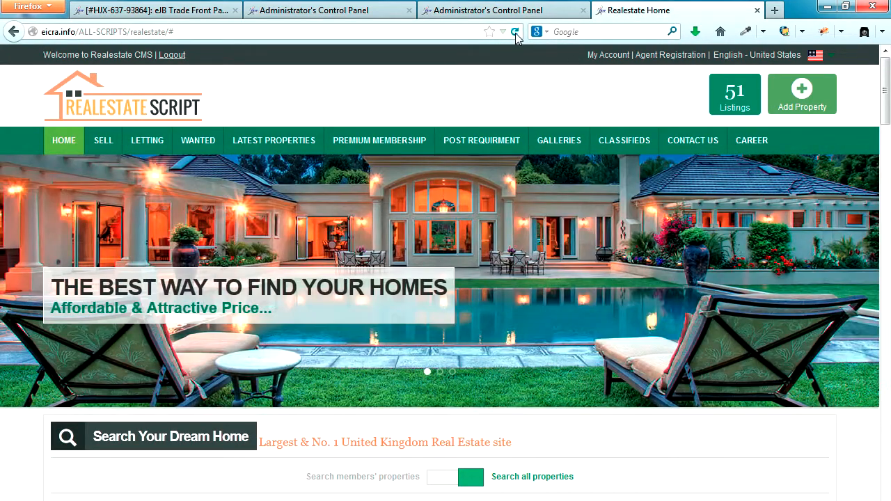
Reload the public home page and open the new CAREER page
click(514, 32)
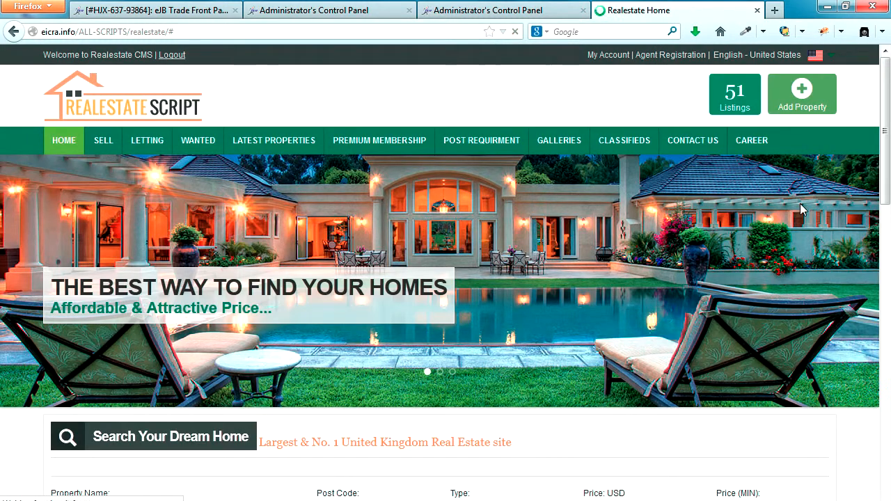
click(751, 143)
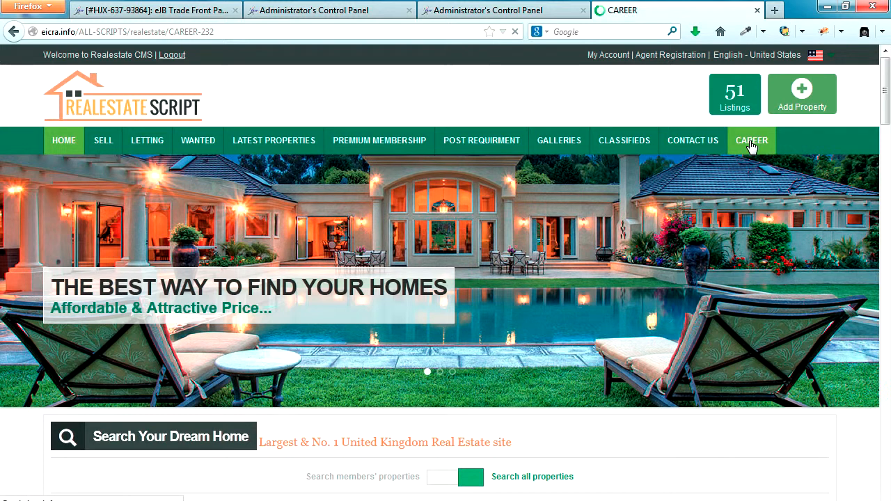
scroll(841, 270, down, 3)
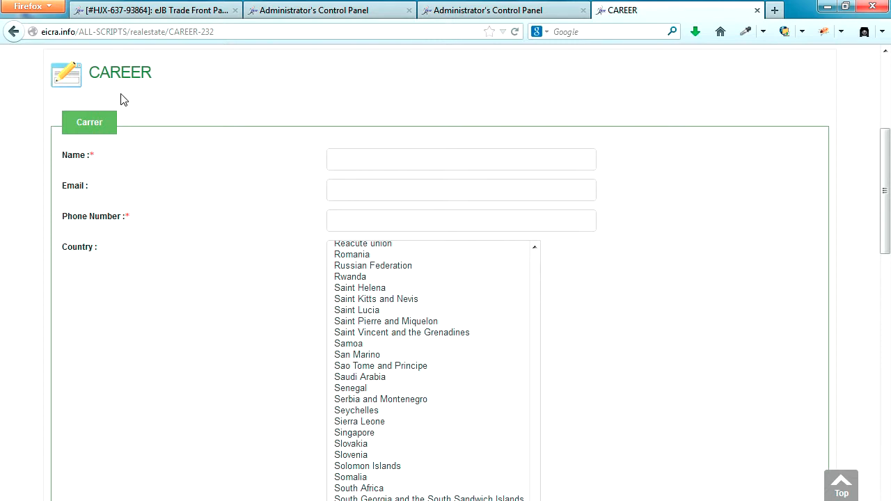
scroll(119, 95, up, 2)
drag(159, 230, 97, 229)
click(199, 261)
Try the Name, Email and Phone Number fields of the public CAREER form
scroll(202, 260, down, 2)
click(378, 246)
click(354, 273)
click(353, 303)
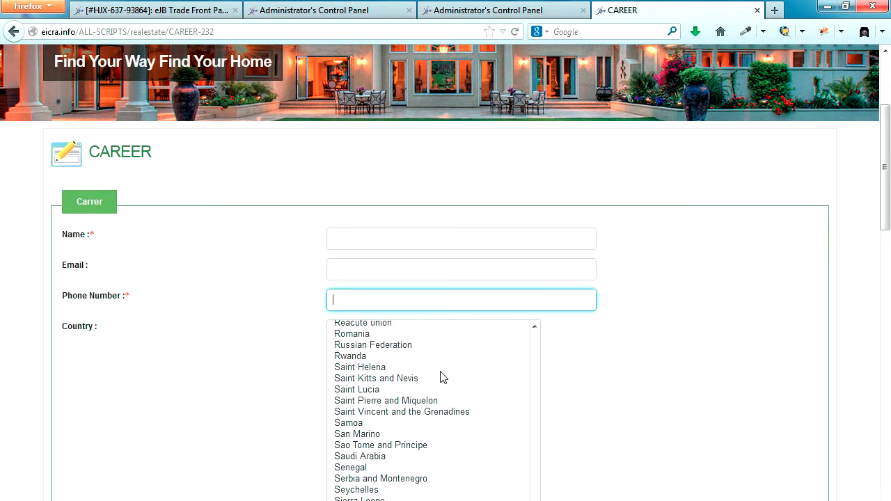
scroll(440, 376, down, 2)
scroll(658, 362, down, 10)
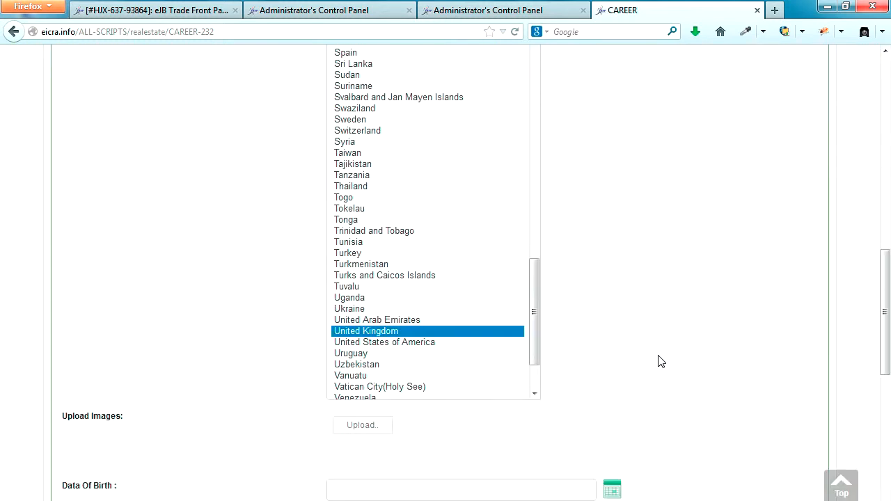
scroll(661, 361, down, 2)
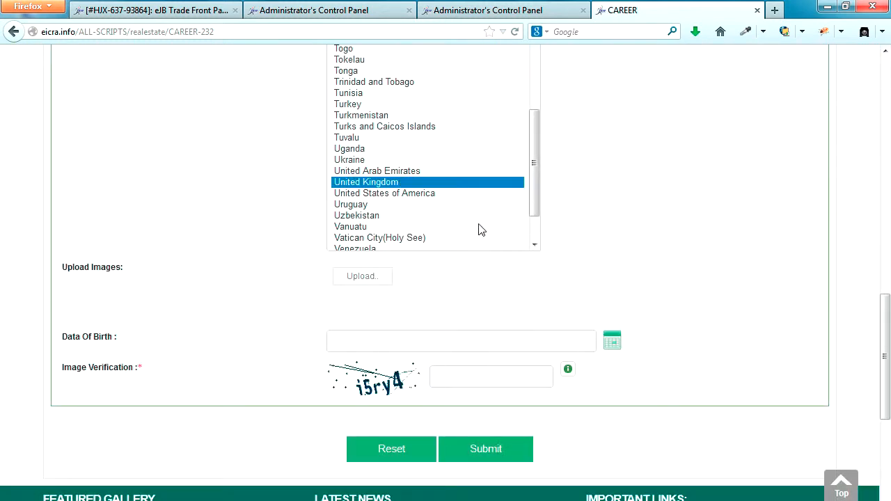
Switch back via the CAREER menu tab to the Carrer form editing tab
click(465, 6)
click(373, 9)
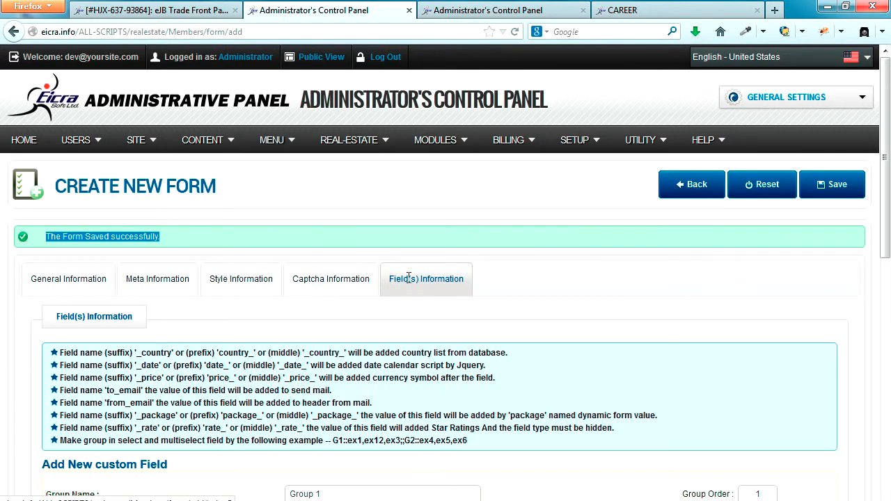
scroll(400, 279, down, 5)
scroll(409, 280, down, 3)
From SITE > Manage Custom Form(s), edit the CAREER row using its pencil icon
scroll(409, 279, up, 8)
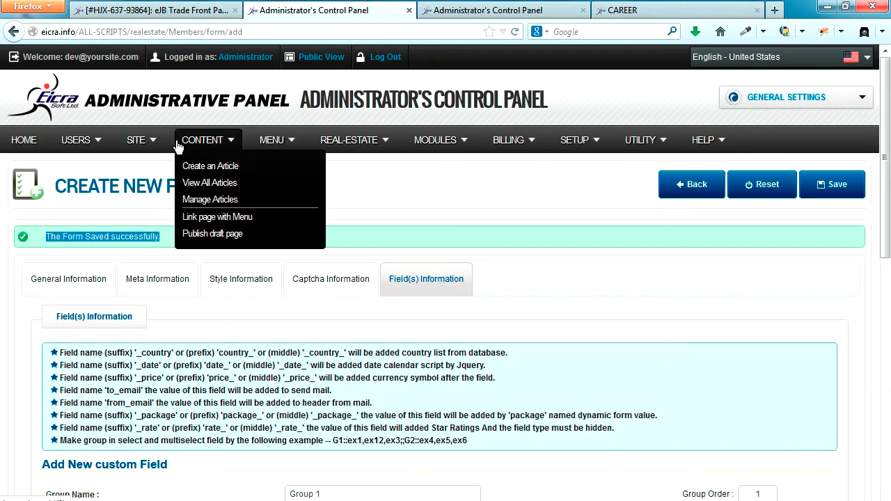
mouse_move(141, 145)
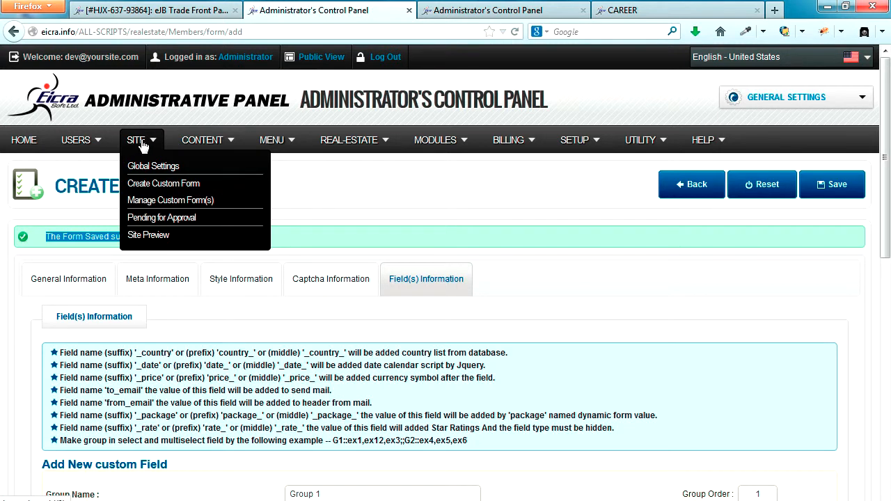
click(166, 202)
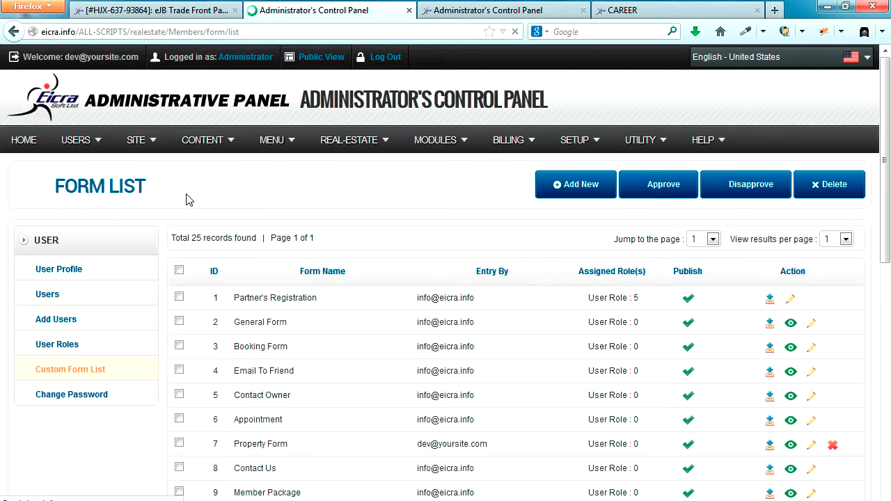
scroll(346, 341, down, 8)
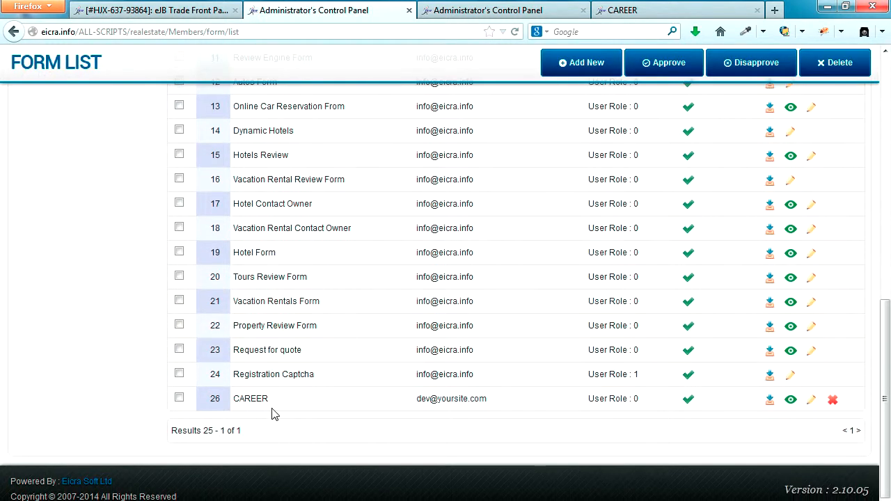
click(812, 402)
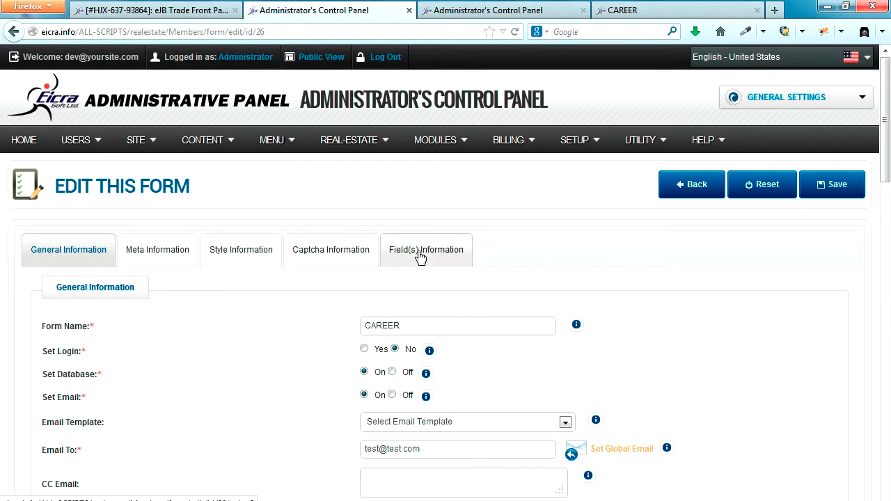
On Field(s) Information, give the country field width 1, save, and reload the public CAREER page
click(420, 256)
scroll(554, 304, down, 5)
scroll(554, 305, down, 10)
scroll(553, 305, down, 10)
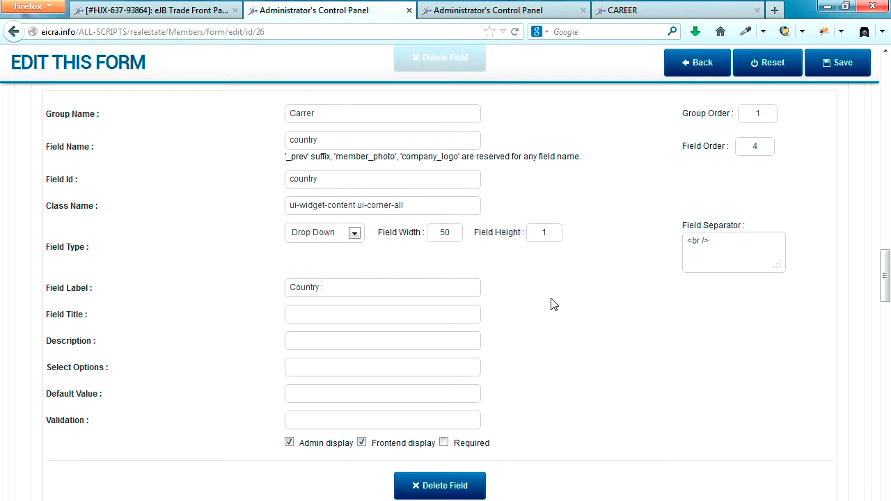
click(389, 235)
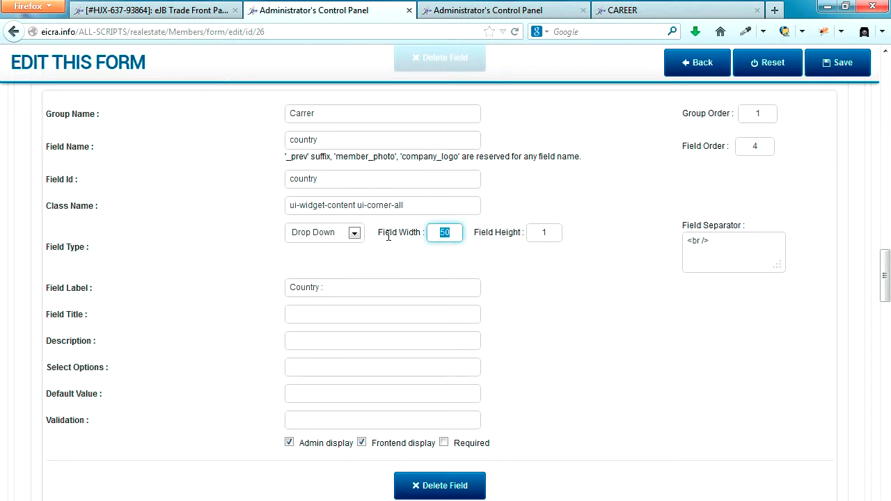
text(1)
click(843, 65)
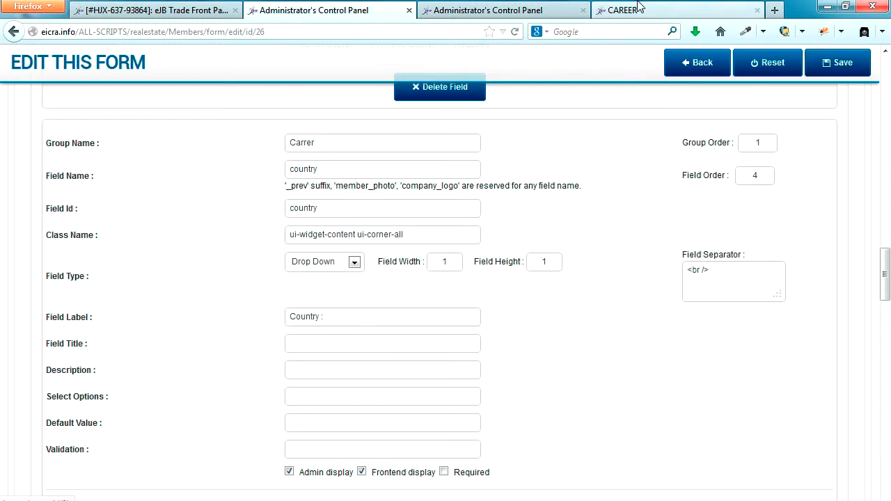
click(635, 10)
click(515, 32)
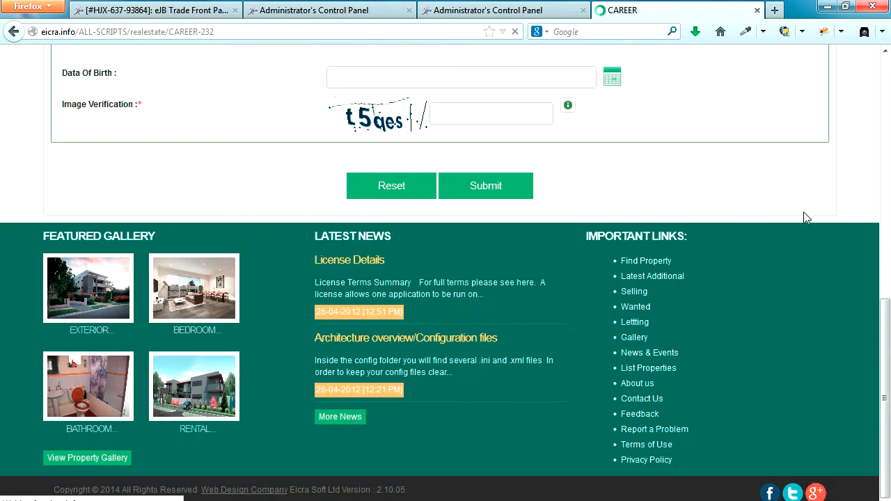
Test the public form's Country list (United Kingdom), Date Of Birth calendar and captcha, then return to admin
scroll(810, 223, up, 5)
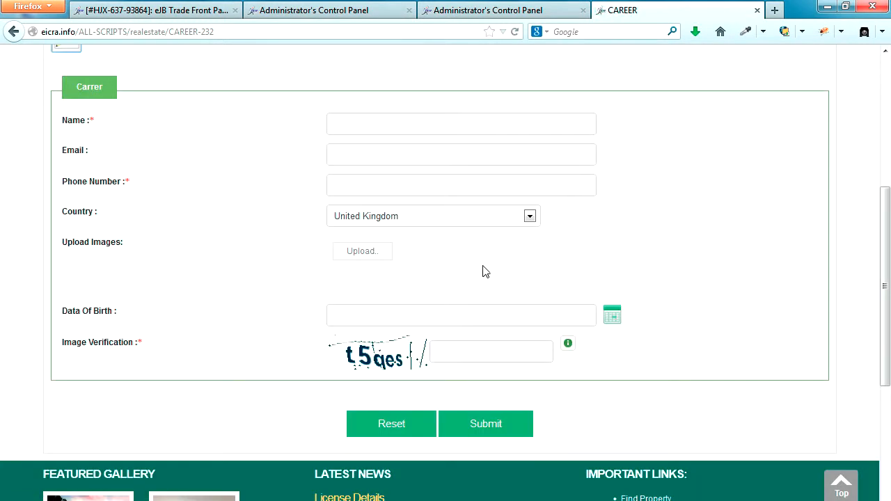
click(530, 217)
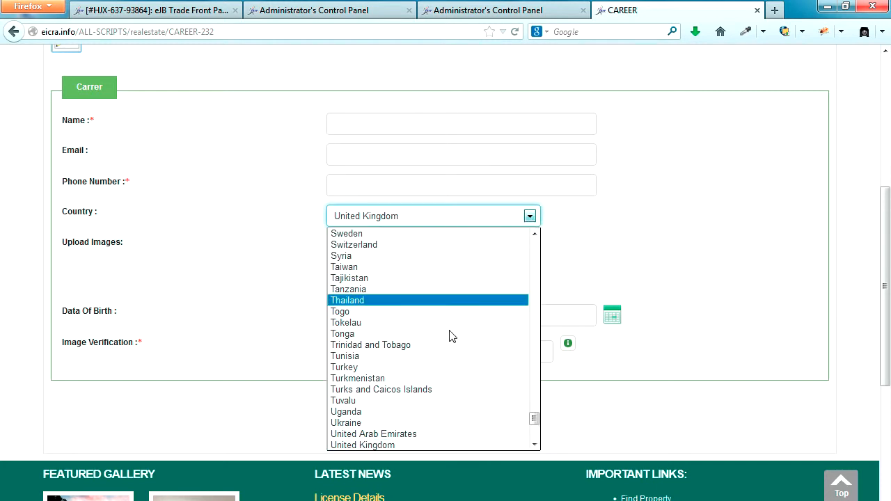
click(644, 222)
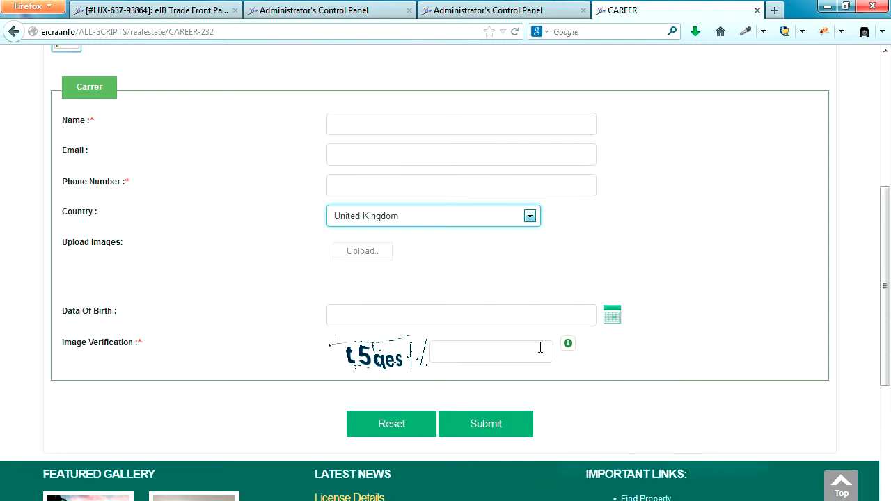
click(481, 354)
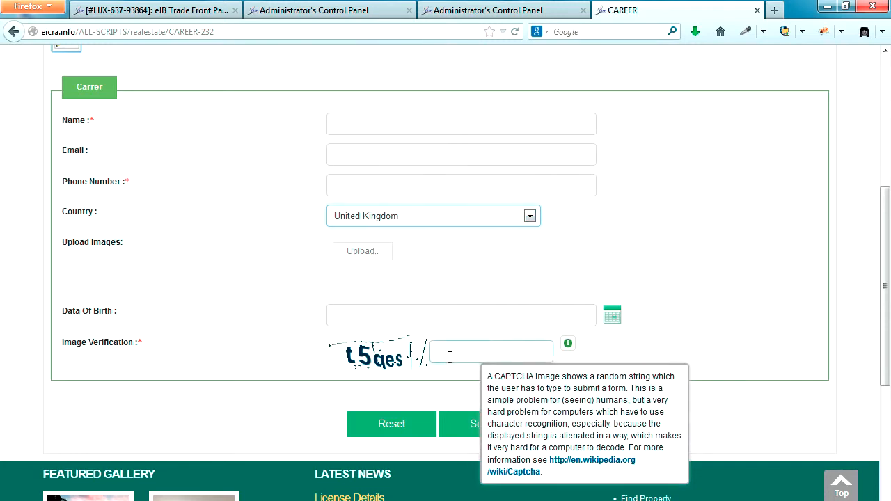
click(610, 318)
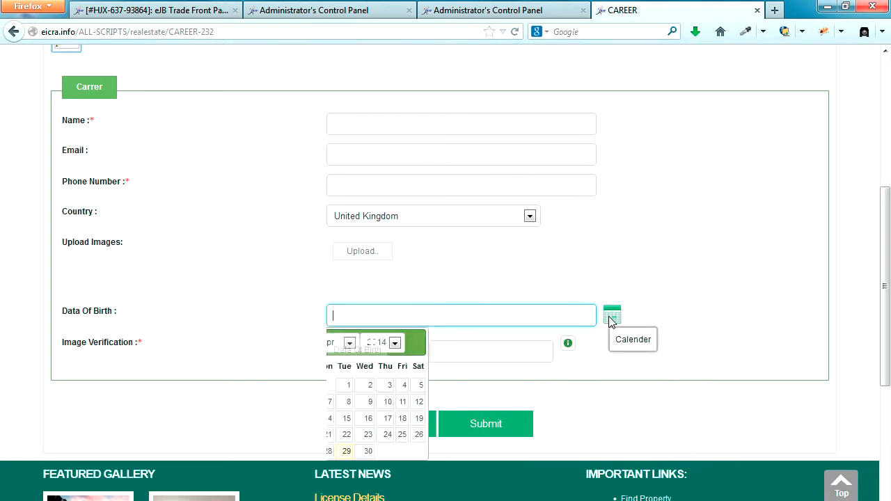
click(773, 299)
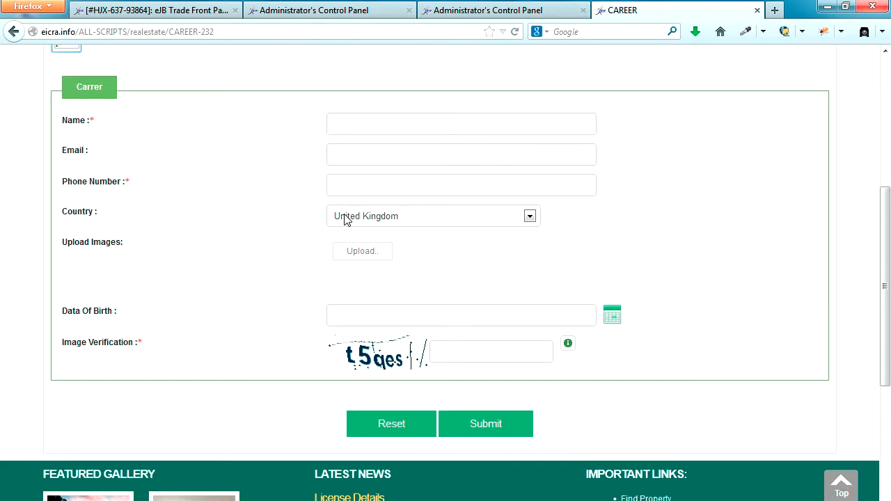
click(357, 310)
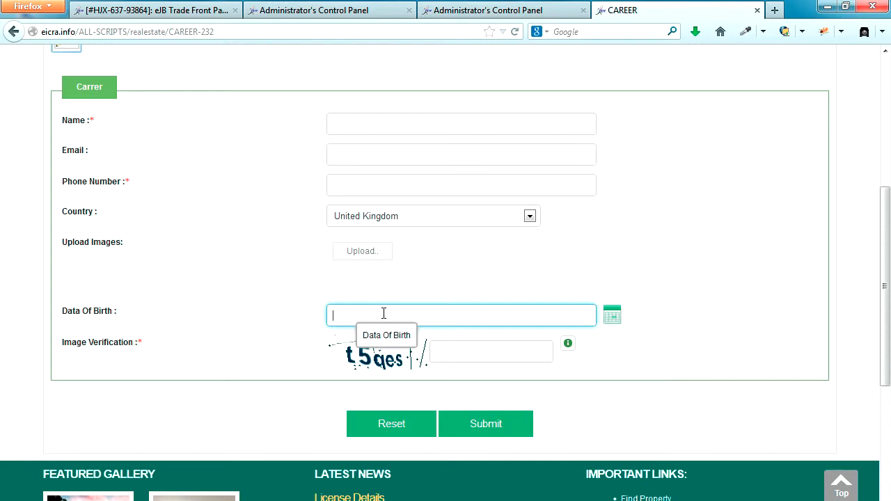
click(445, 354)
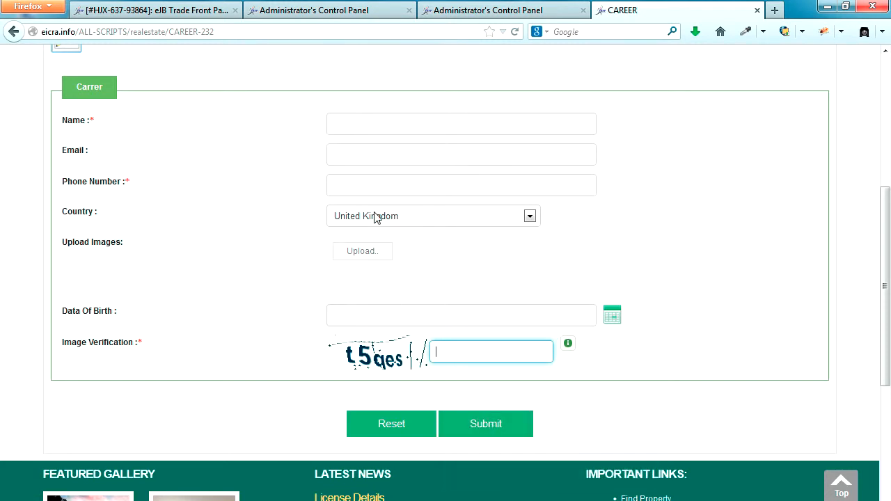
click(352, 7)
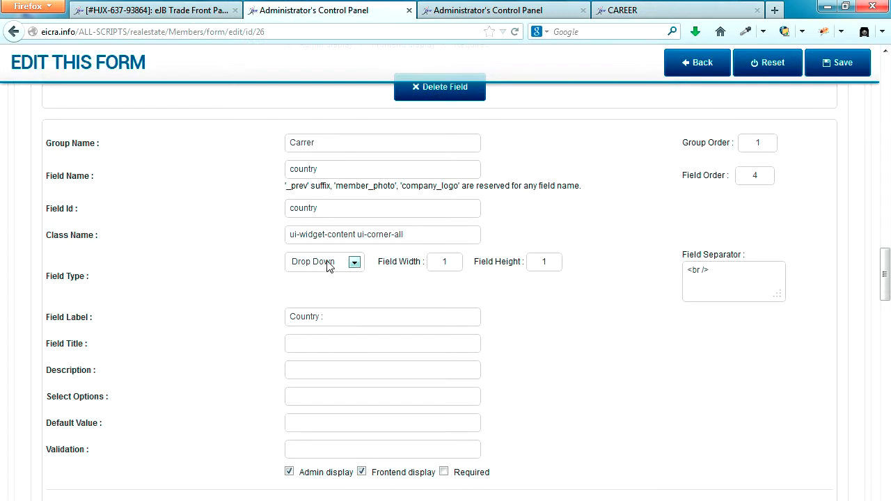
On the General Information tab, browse the Email Template dropdown and close it without a selection
scroll(319, 255, up, 3)
scroll(316, 255, up, 15)
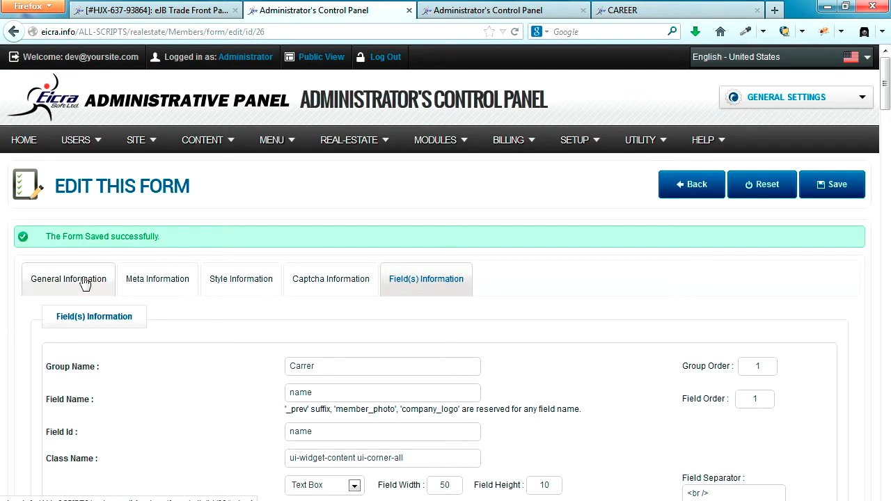
click(56, 279)
scroll(239, 309, down, 1)
scroll(239, 310, down, 3)
drag(428, 238, 360, 239)
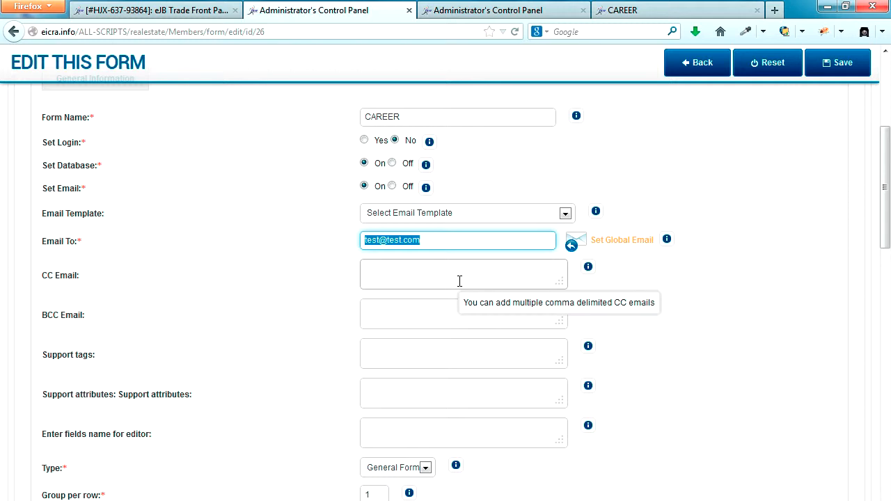
drag(40, 219, 106, 220)
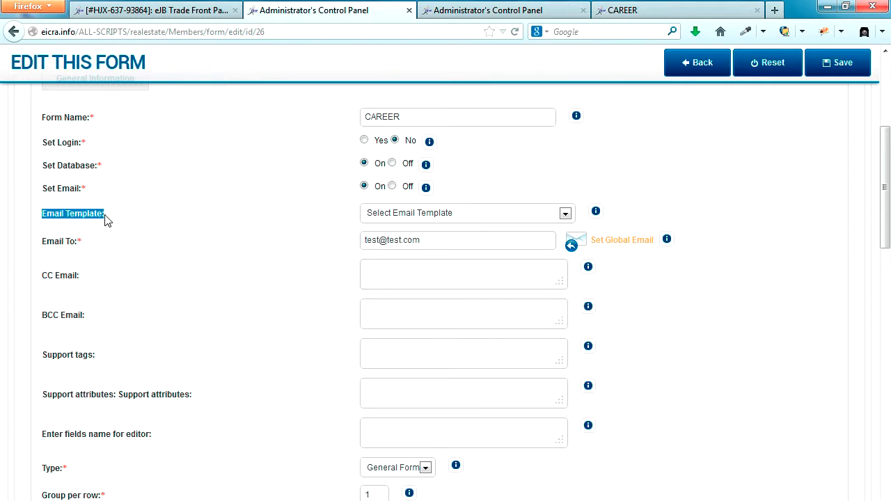
click(451, 219)
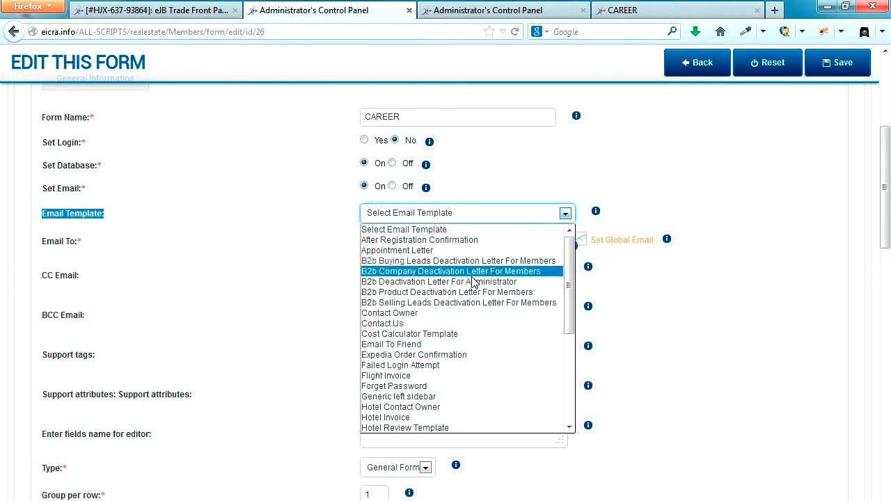
scroll(472, 282, down, 5)
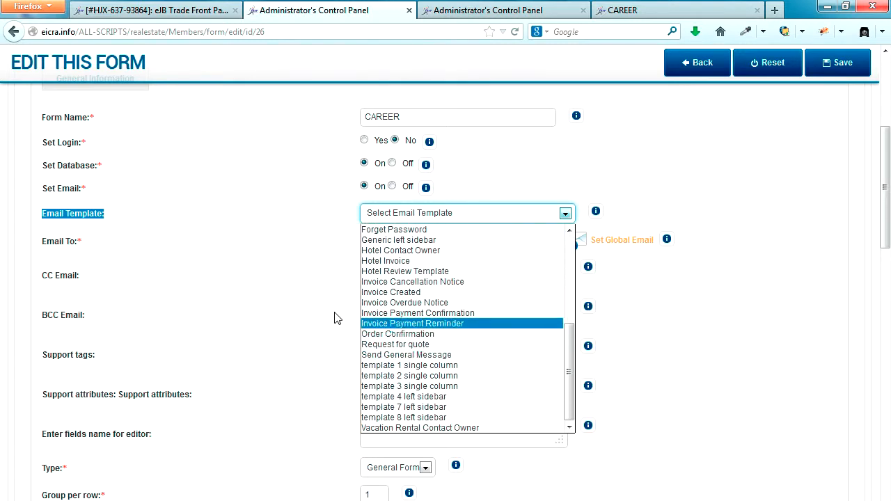
click(262, 293)
scroll(259, 293, up, 3)
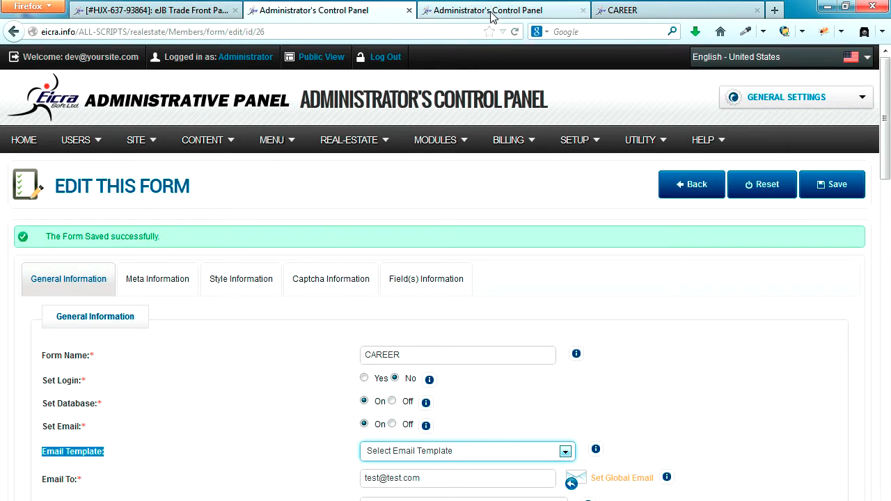
Open SETUP > Email Templates in a new browser tab
mouse_move(441, 141)
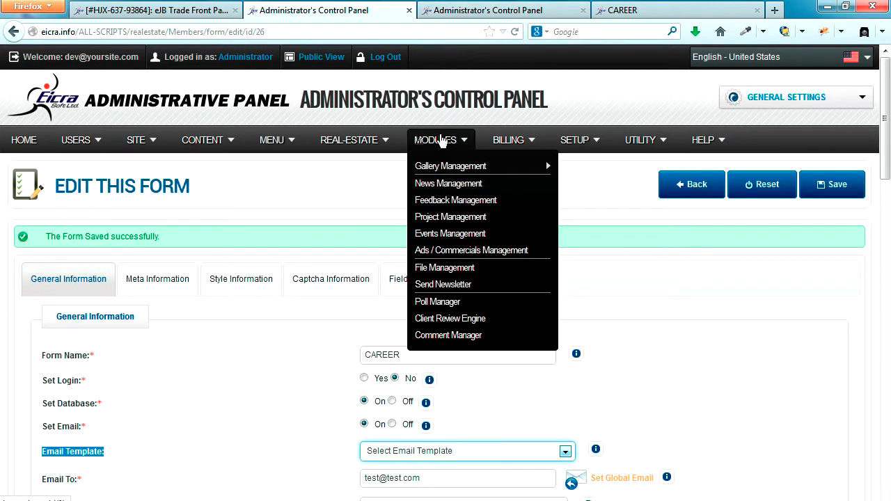
mouse_move(572, 142)
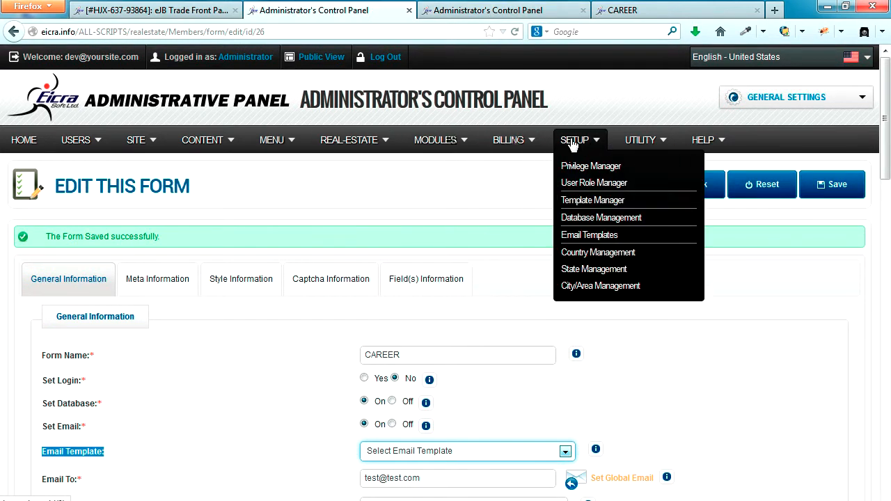
right_click(580, 241)
click(617, 247)
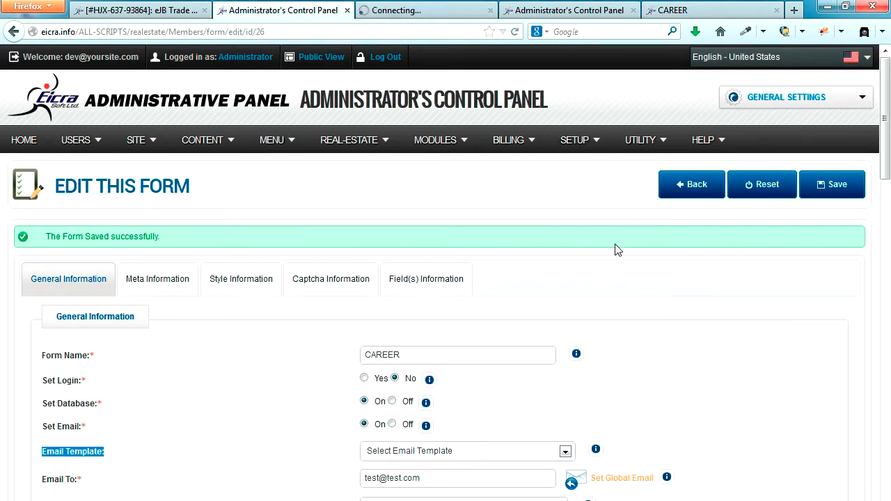
Check the form's first field name, then start a new template from the Email Template List
click(416, 278)
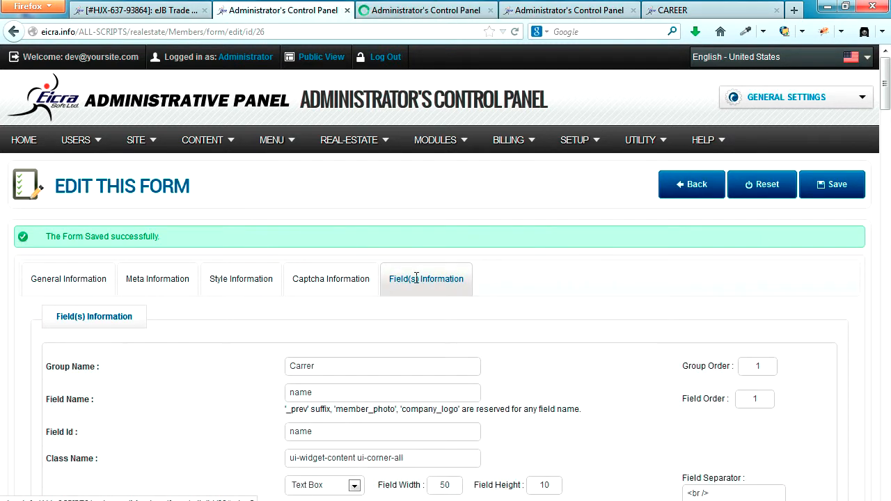
scroll(416, 277, down, 4)
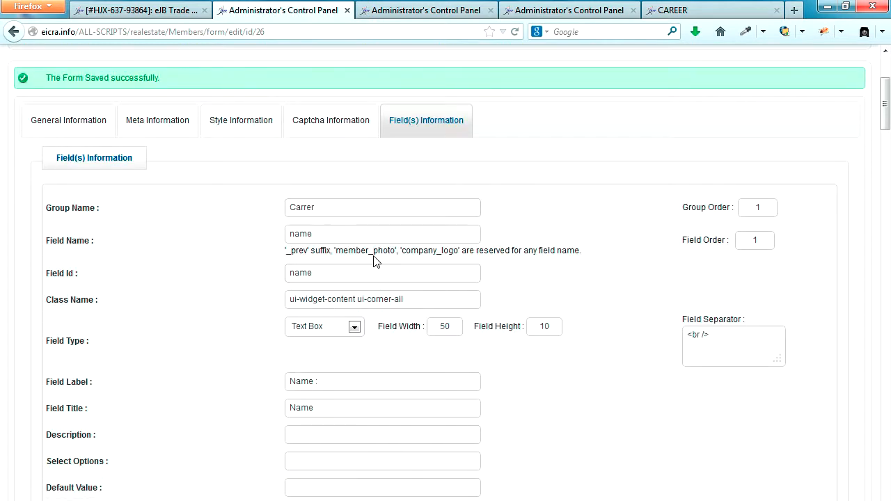
drag(326, 237, 249, 237)
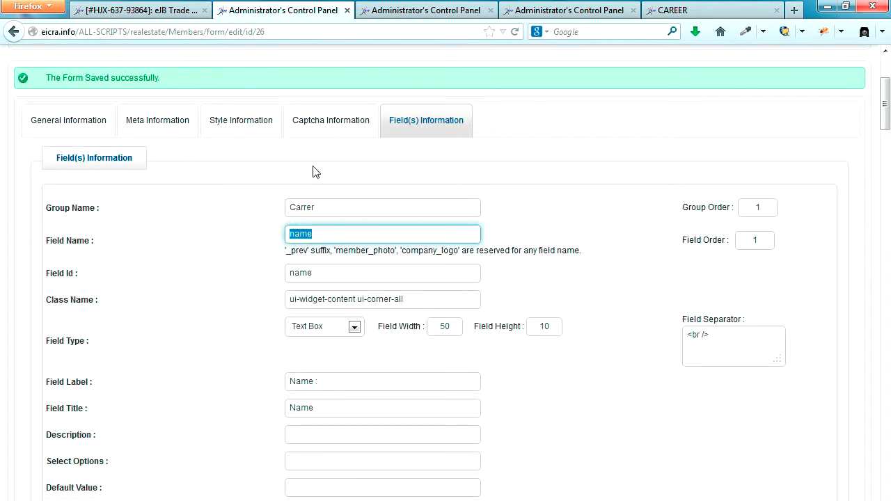
click(427, 10)
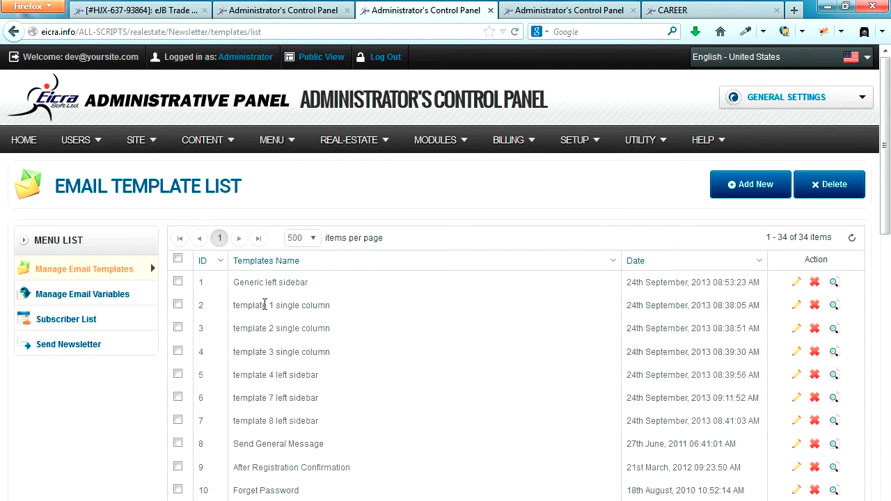
click(761, 189)
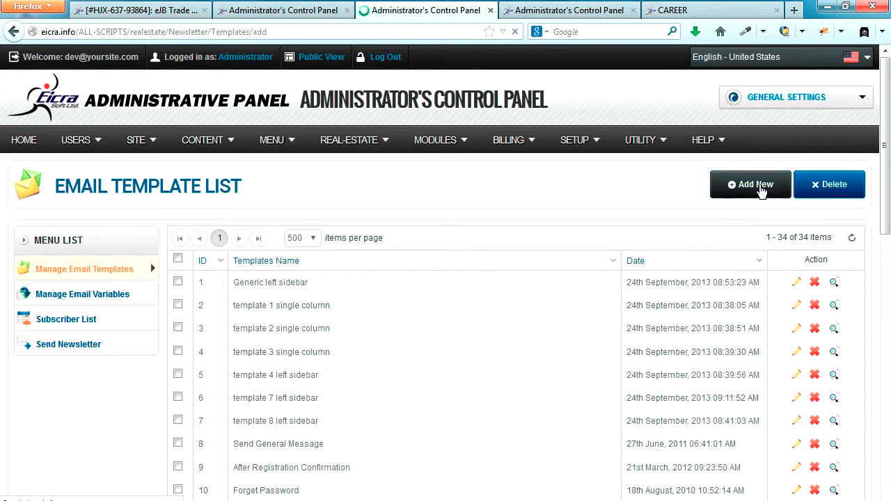
Name and title the new template Career, attach it to Registration Confirmation, and use rich text editing
click(291, 276)
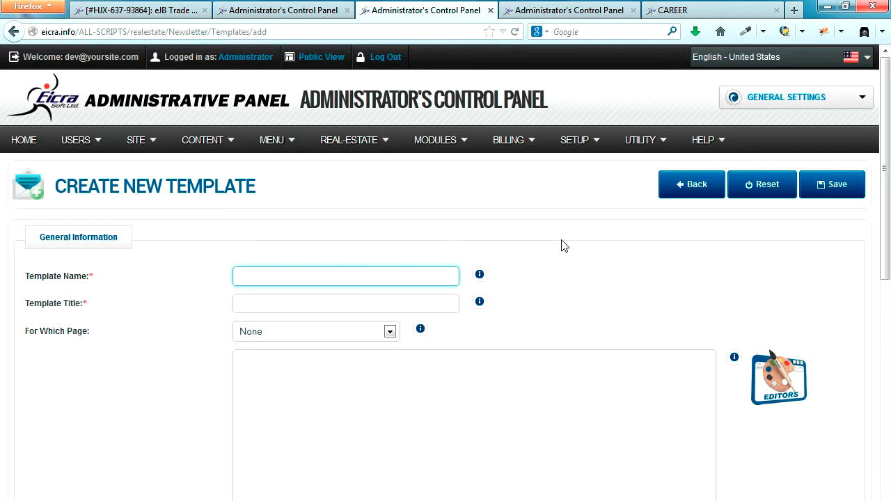
key(Tab)
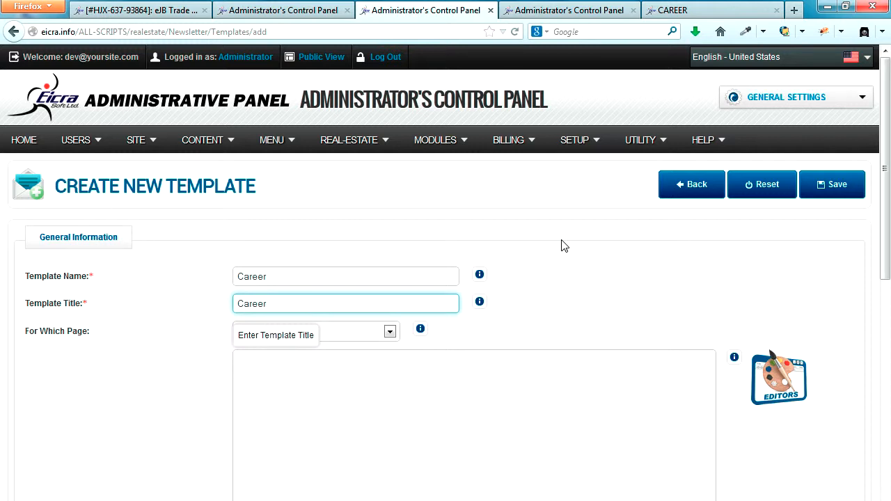
click(389, 333)
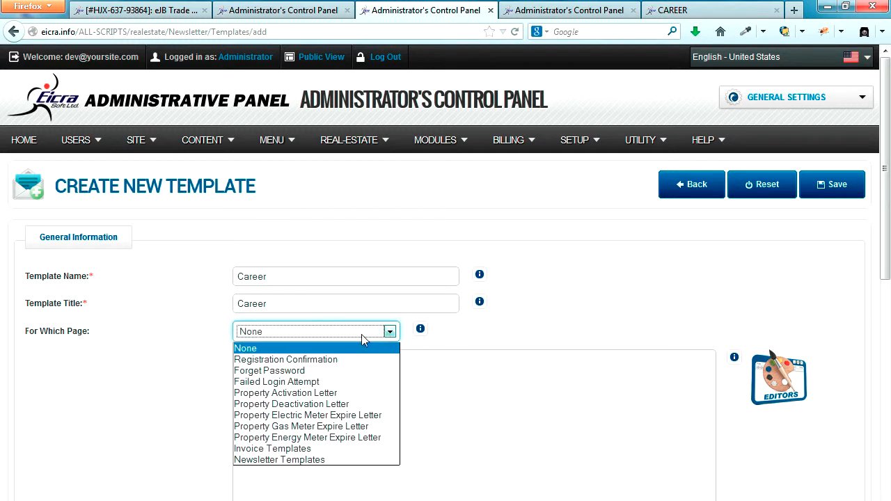
click(308, 363)
click(338, 373)
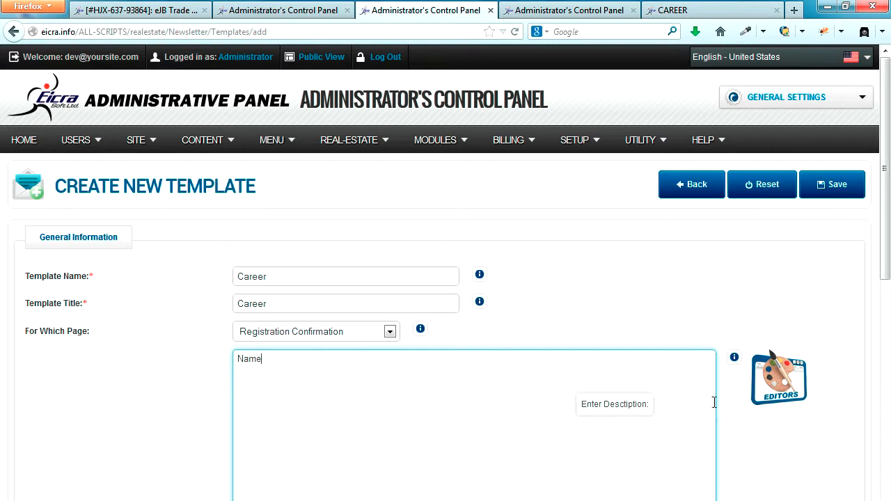
click(770, 391)
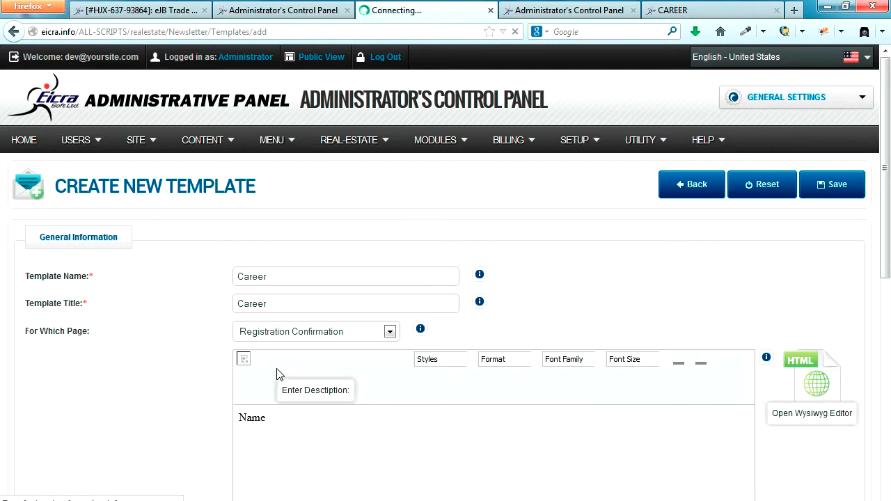
Write the first body line 'Name : %name%' with the name field copied from the CAREER form
drag(271, 416, 215, 423)
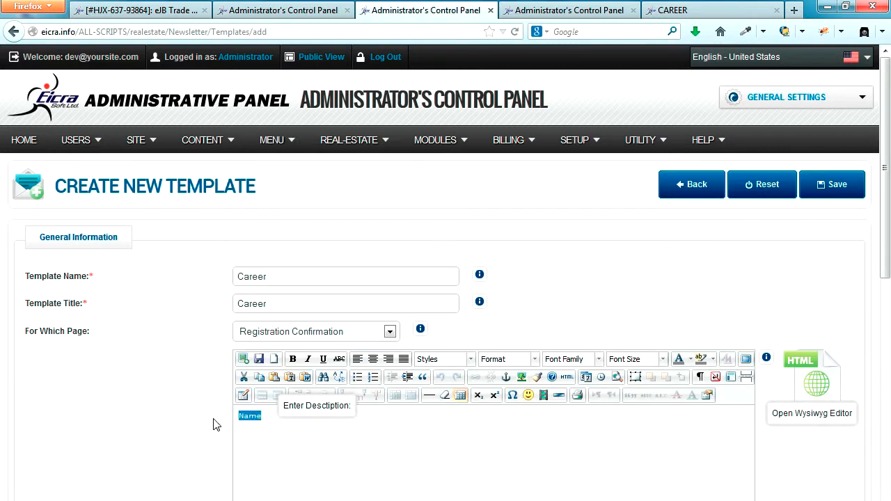
text(Nam)
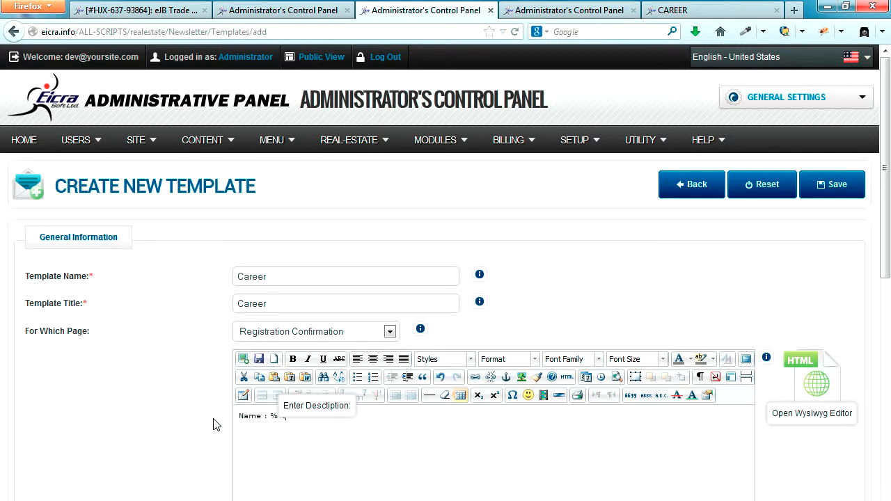
key(Left)
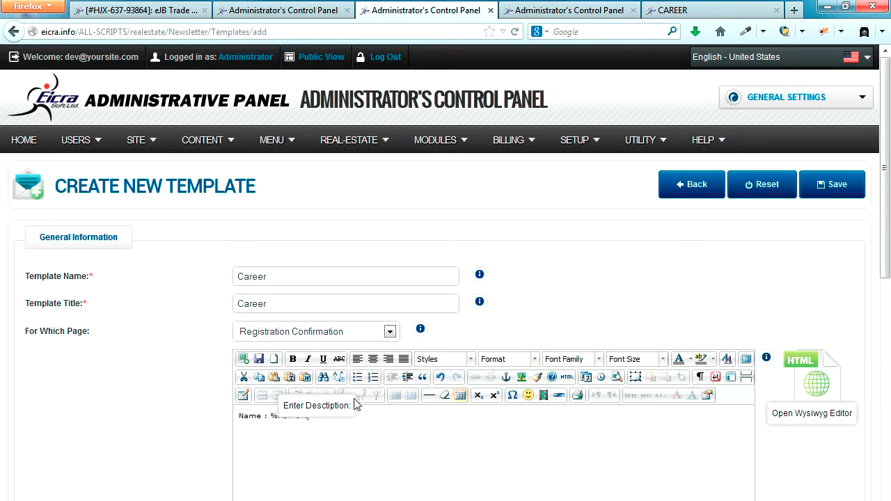
click(286, 13)
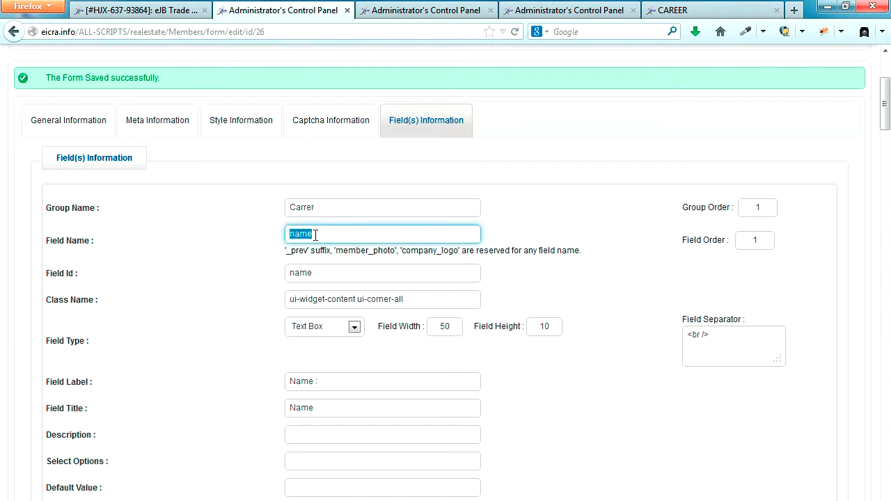
drag(320, 236, 272, 236)
right_click(301, 233)
click(349, 280)
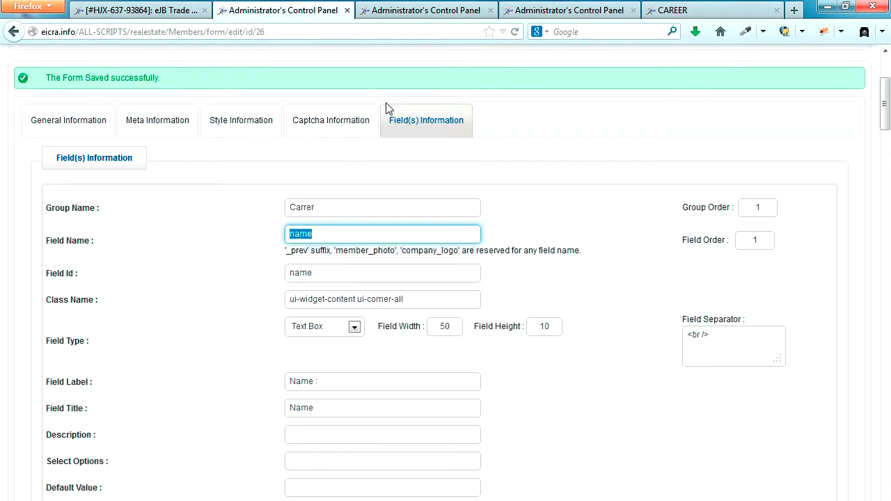
click(431, 14)
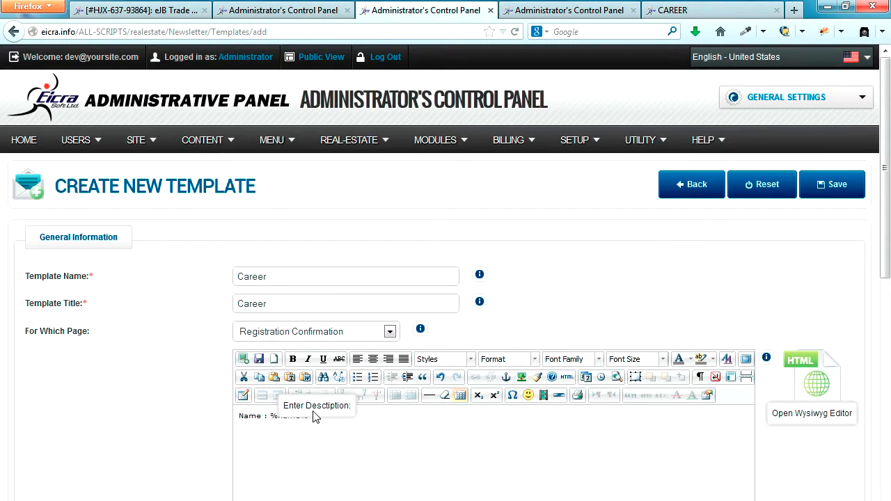
double_click(295, 416)
click(349, 422)
triple_click(350, 423)
Copy the 'Name : %name%' line and paste it repeatedly to fill the template body
click(394, 471)
click(257, 415)
key(ctrl+a)
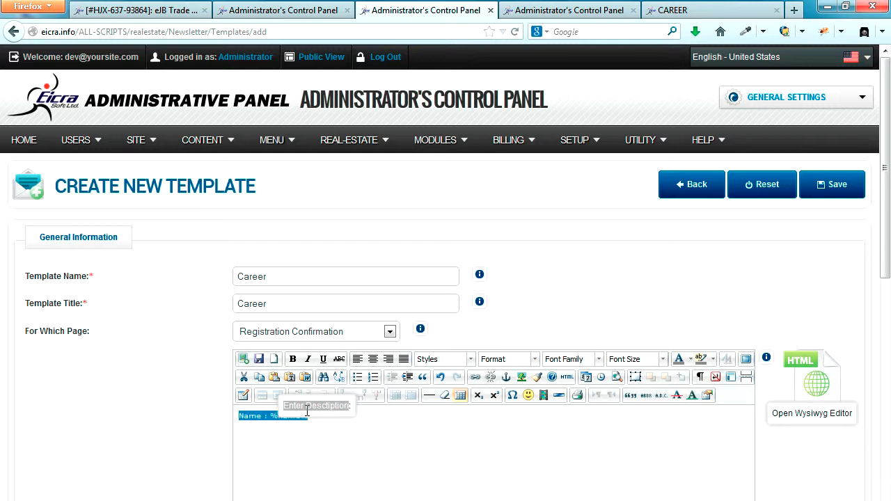
key(Right)
key(Return)
key(ctrl+v)
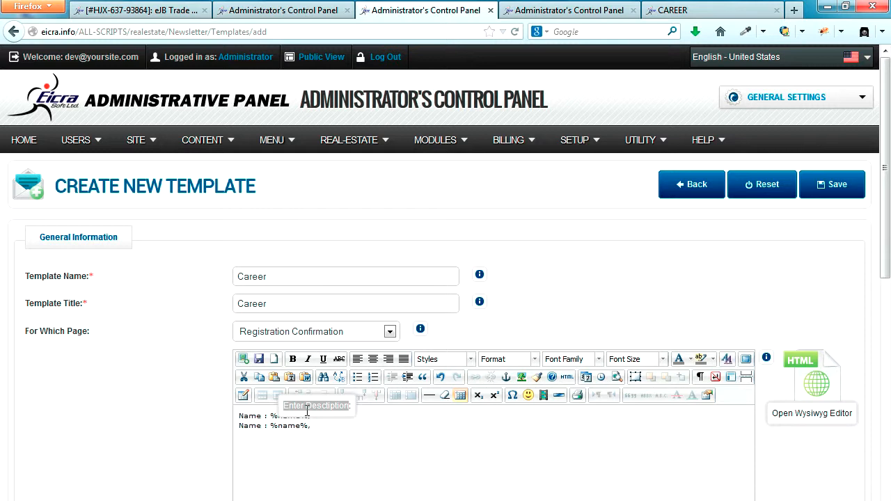
key(shift+Home)
key(End)
key(ctrl+v)
key(ctrl+v)
key(ctrl+v)
key(ctrl+v)
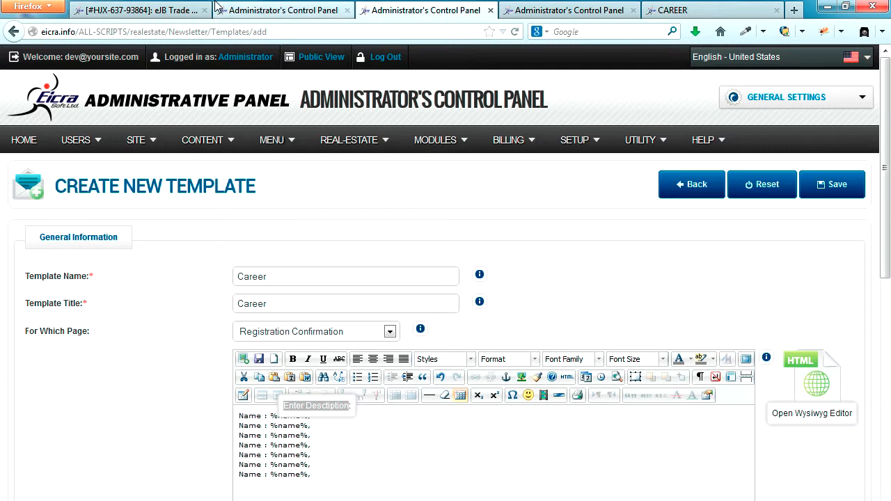
click(299, 11)
Turn the second line into 'Email: %email%' using the email field name from the form
scroll(330, 343, down, 7)
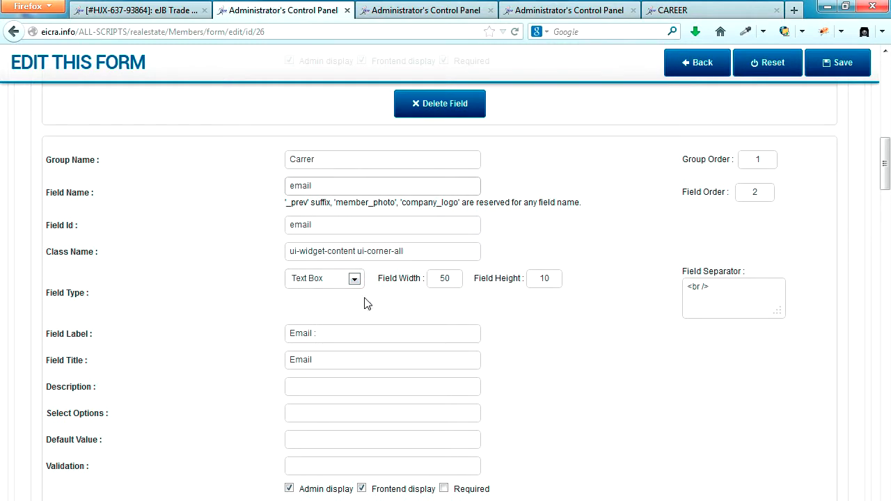
drag(323, 185, 246, 184)
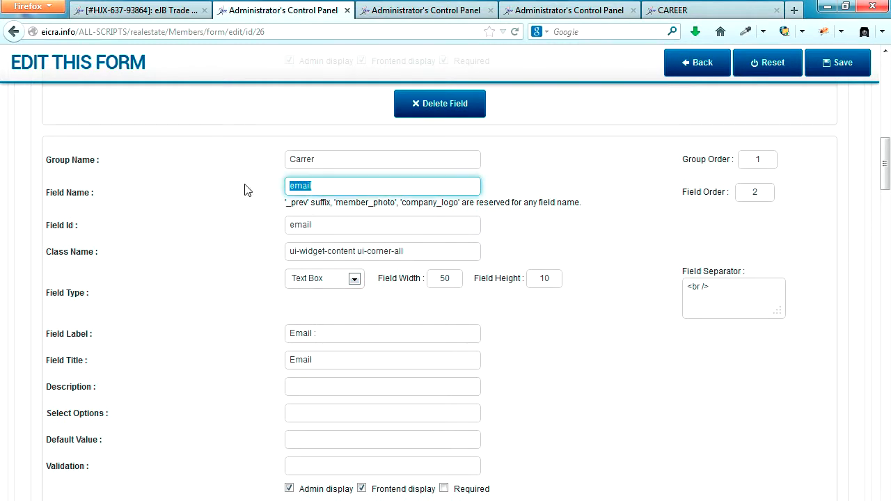
click(440, 9)
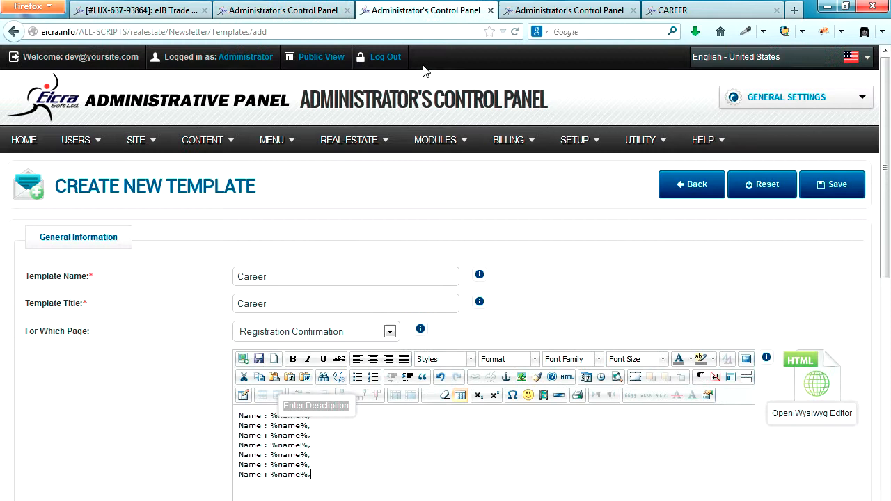
double_click(289, 427)
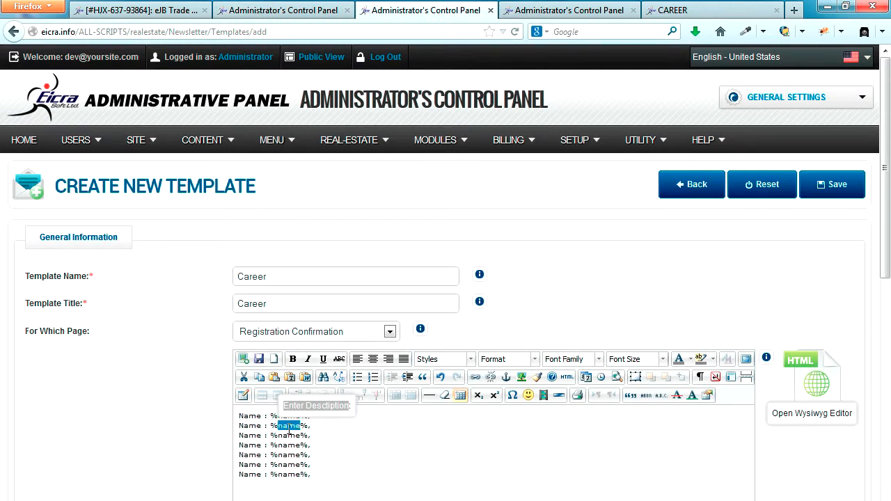
key(ctrl+v)
double_click(249, 426)
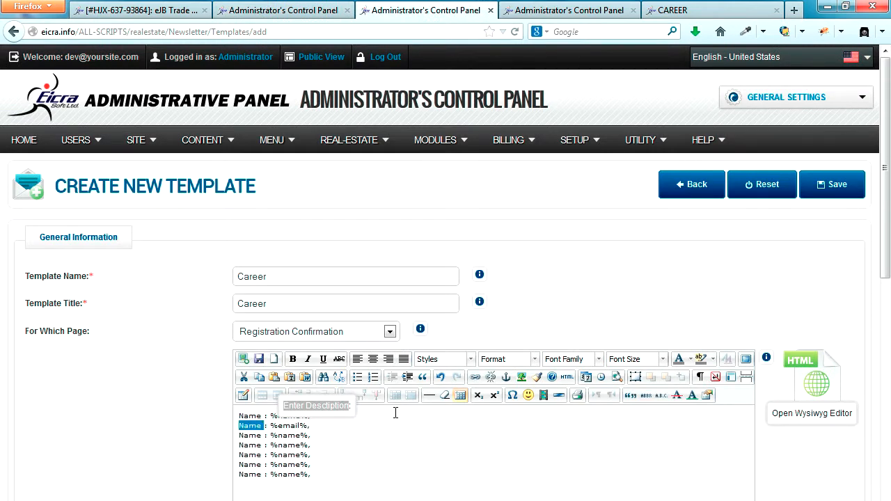
text(Email)
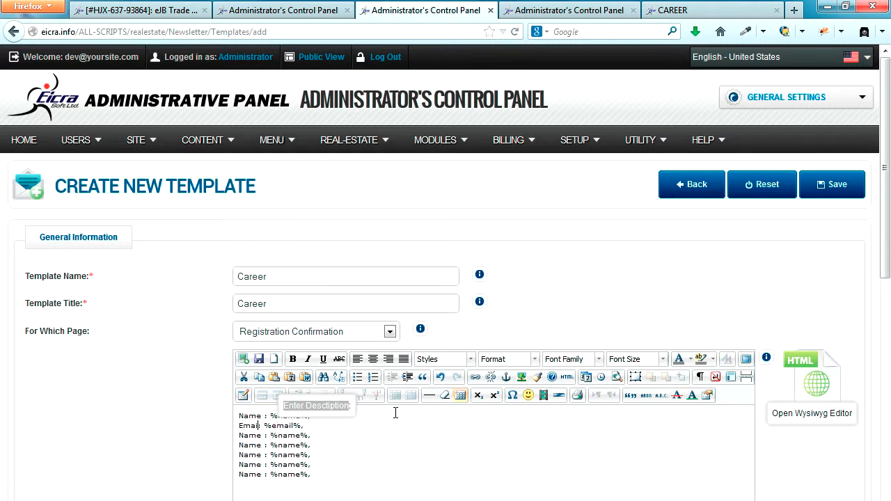
Turn the third line into 'Phone: %phone%'
click(340, 17)
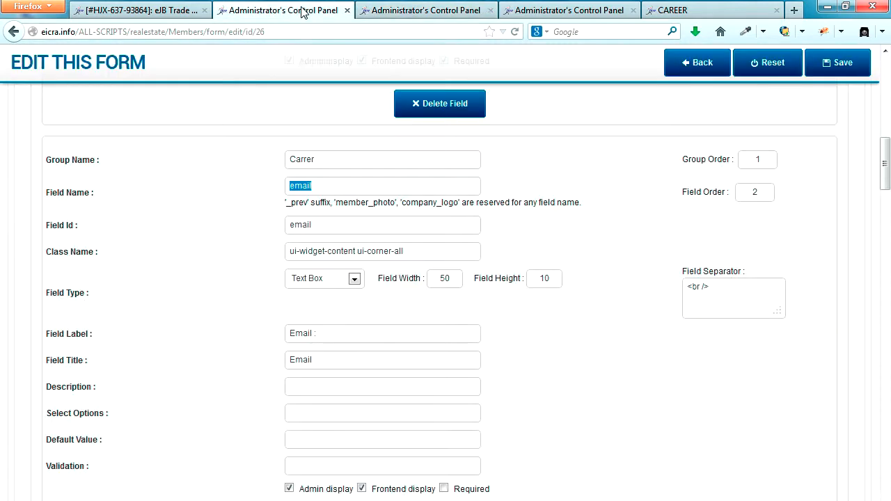
scroll(329, 341, down, 5)
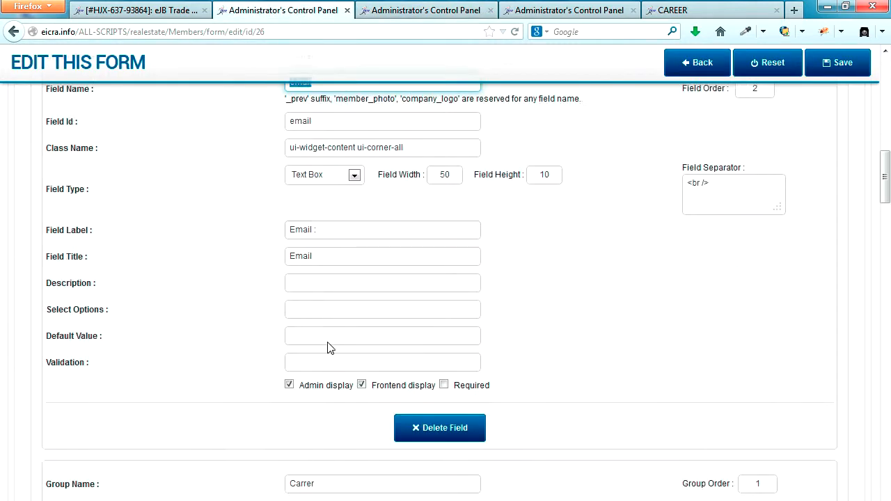
drag(322, 216, 263, 219)
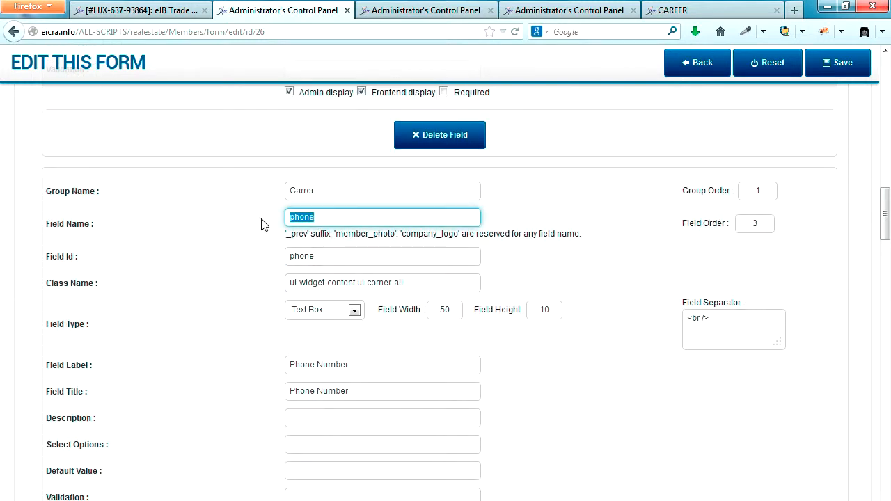
click(448, 9)
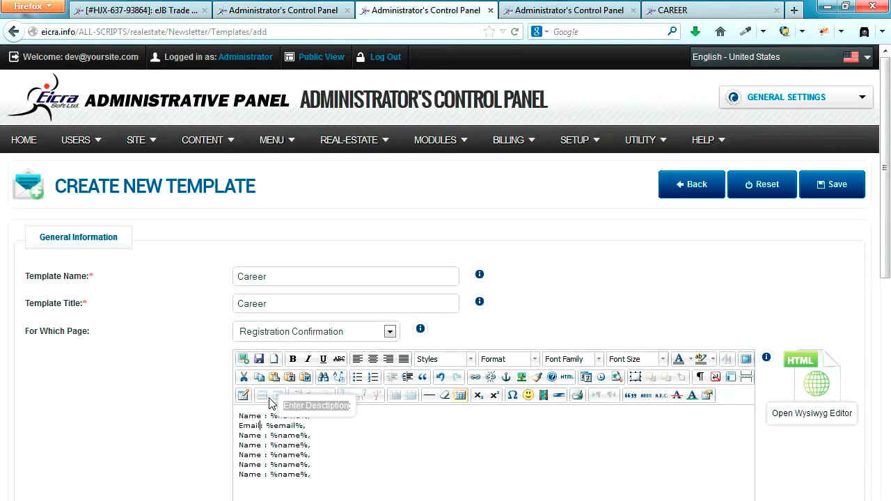
double_click(289, 437)
text(phone)
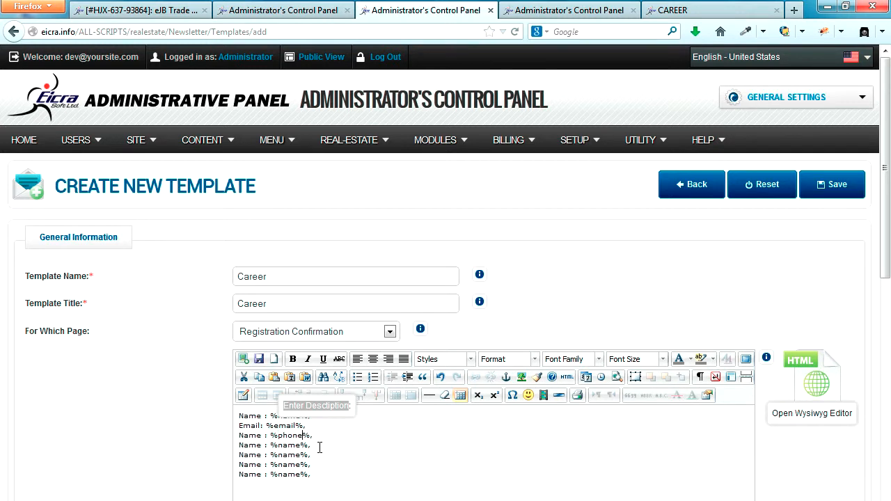
double_click(245, 437)
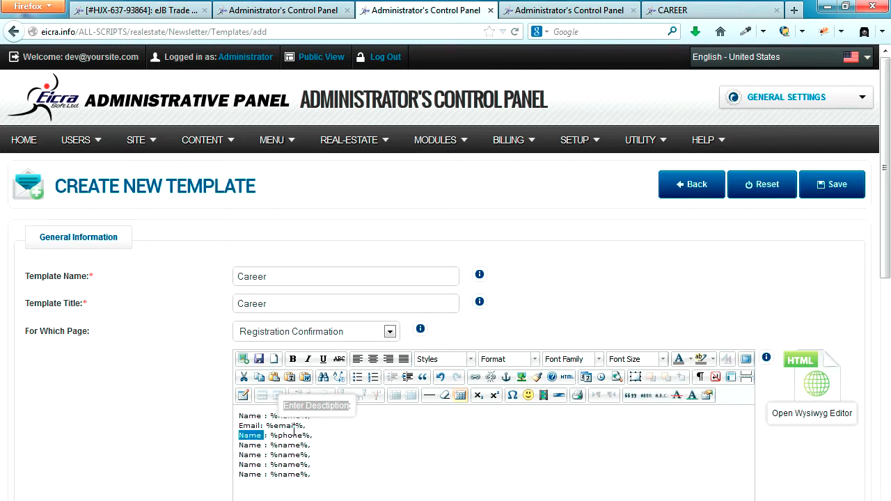
text(Phone)
Turn the fourth line into 'Country: %country%' using the copied country field name
click(295, 10)
scroll(414, 366, down, 1)
scroll(414, 366, down, 8)
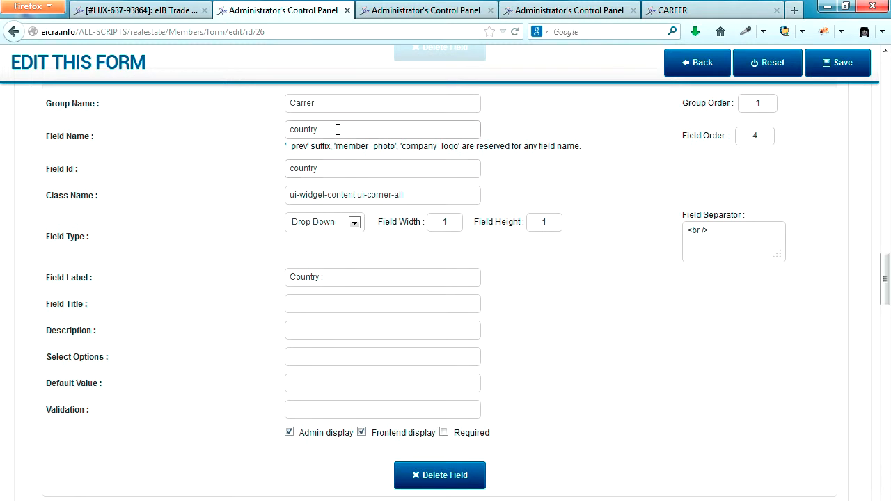
drag(338, 129, 257, 130)
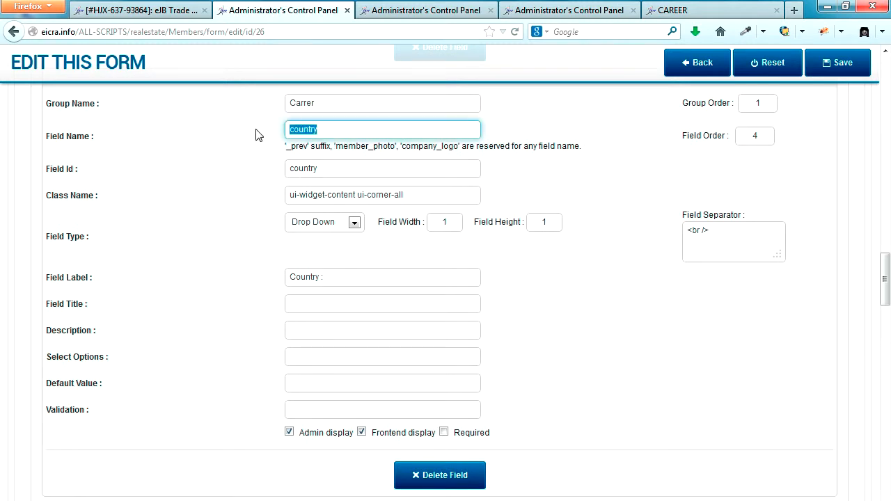
click(419, 10)
double_click(289, 445)
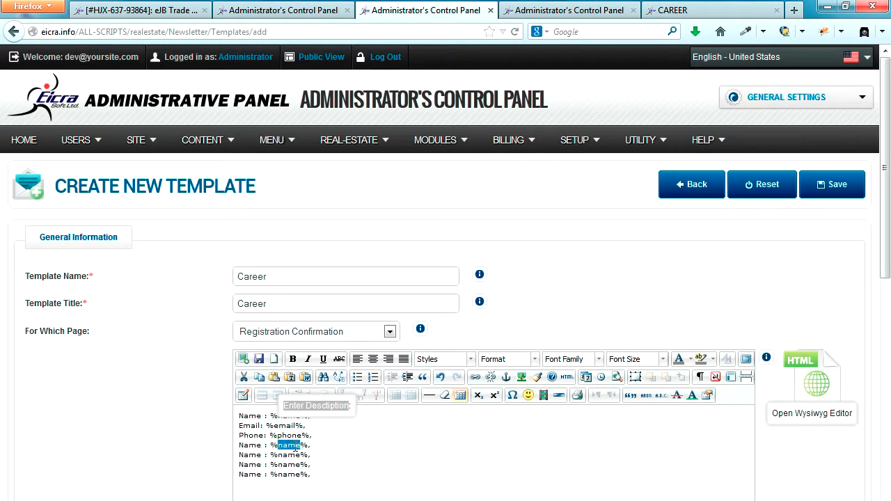
key(ctrl+v)
double_click(252, 448)
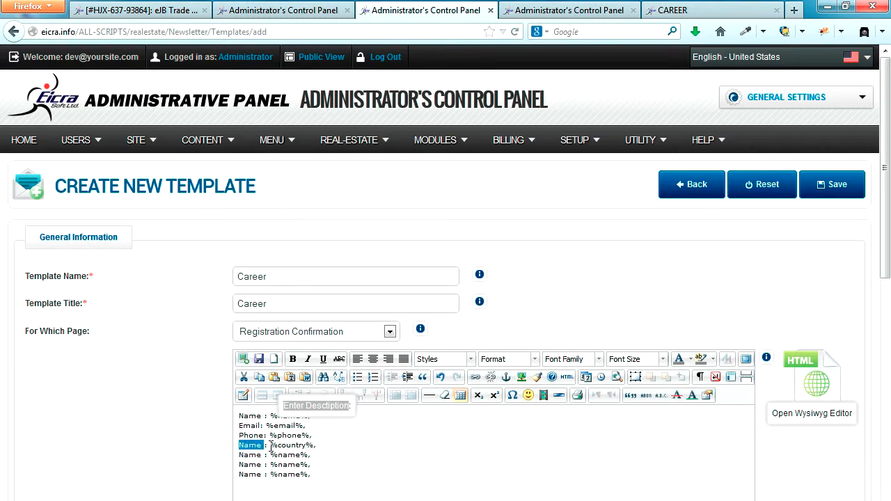
text(Country)
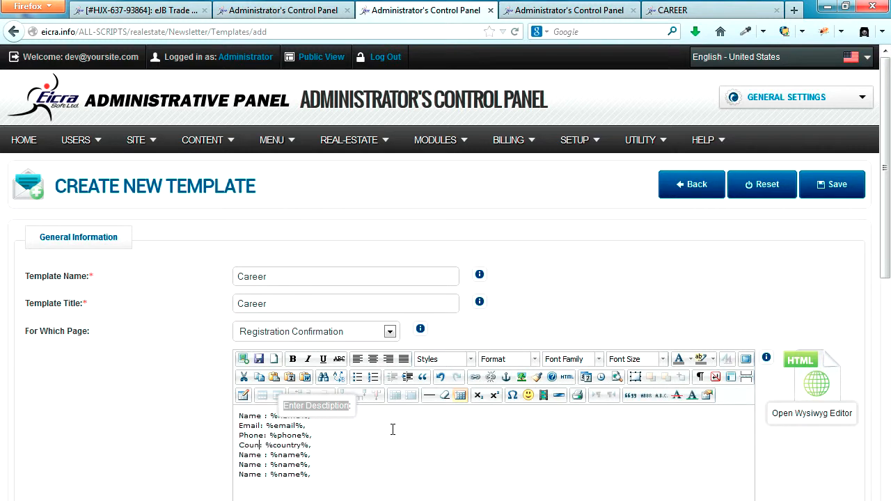
Turn the fifth line into 'Upload Photo : %upload%' using the copied upload field name
click(289, 11)
scroll(529, 438, down, 5)
scroll(507, 416, down, 3)
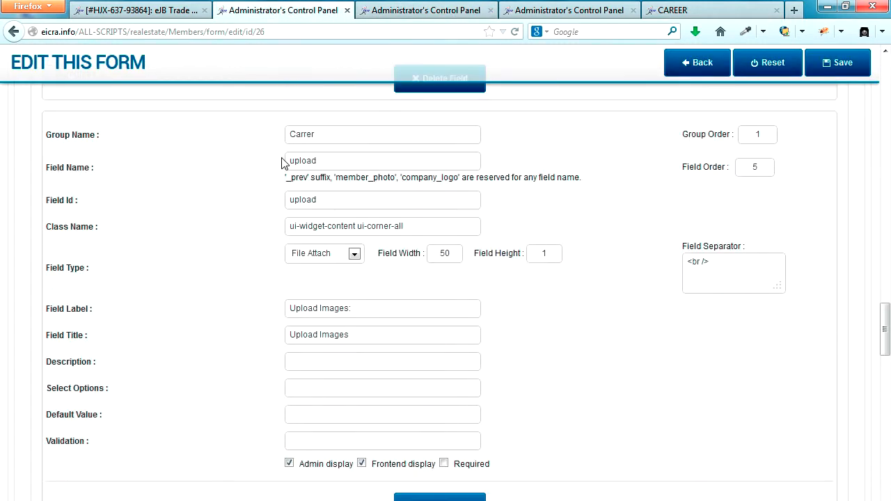
drag(328, 164, 250, 163)
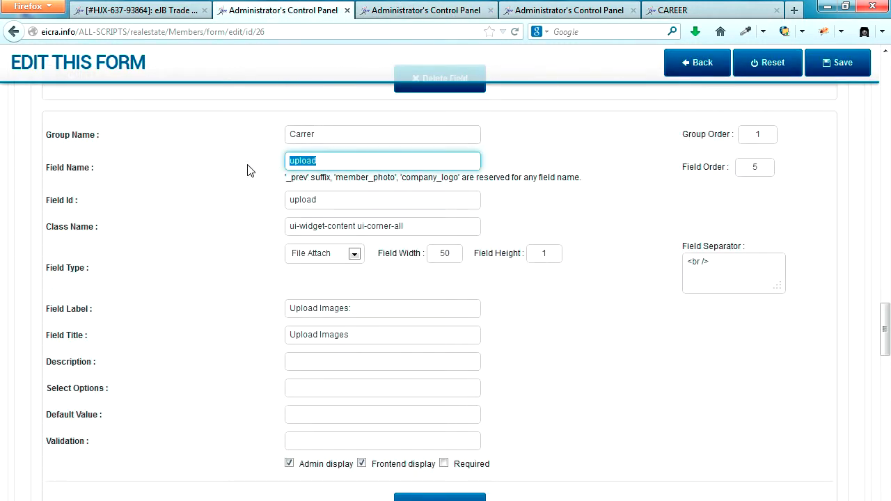
click(421, 11)
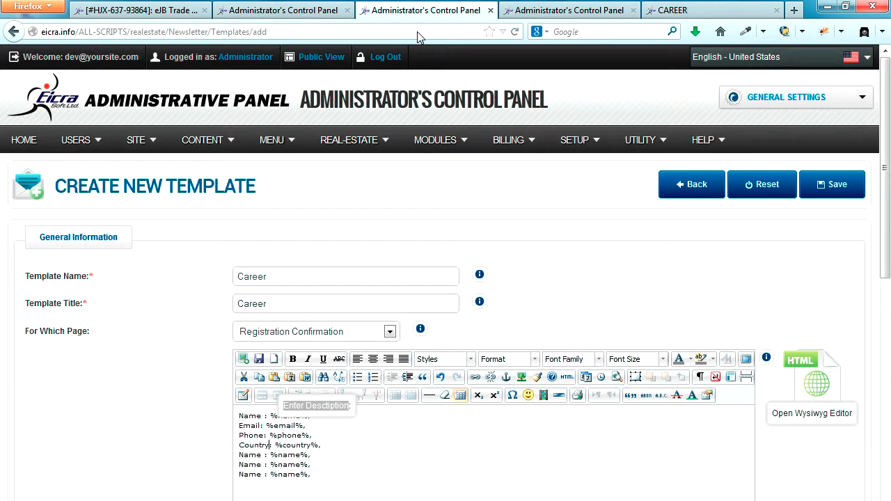
double_click(286, 456)
key(ctrl+v)
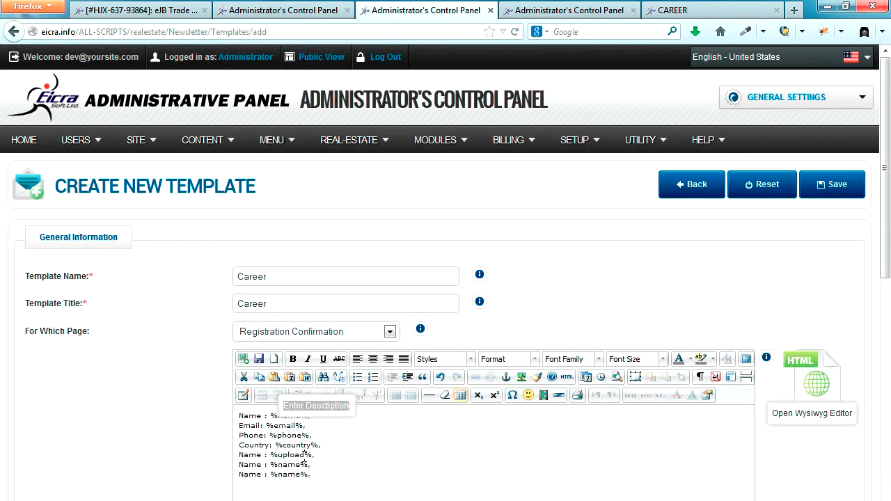
double_click(249, 456)
text(Upload Photo)
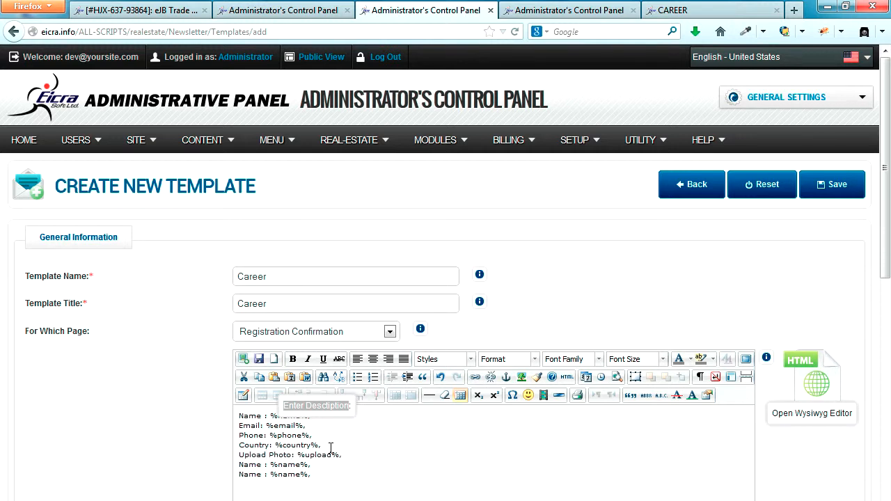
Turn the next line into 'Date Of Birth: %date_of_birth%' with the copied field name
click(278, 10)
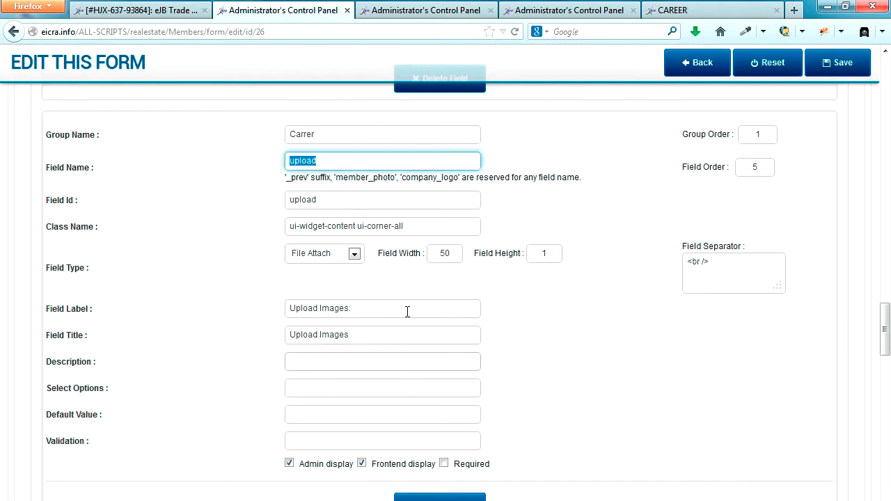
scroll(408, 308, down, 8)
drag(348, 276, 244, 275)
key(ctrl+c)
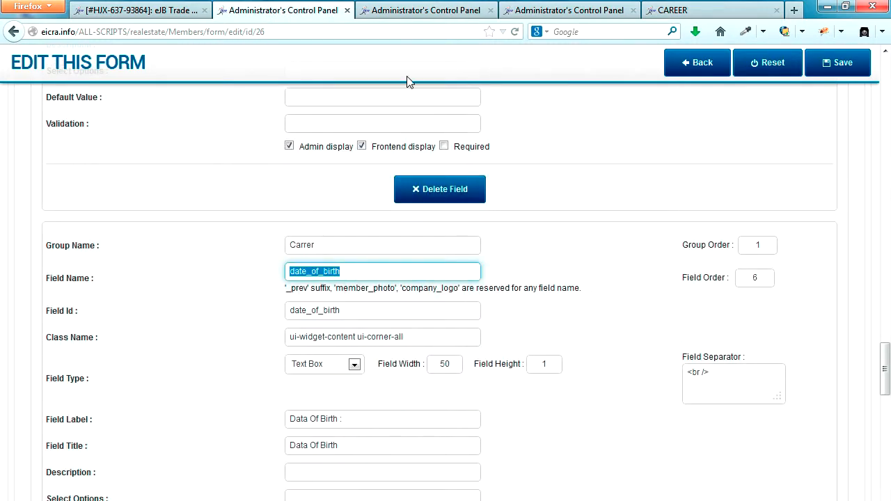
click(419, 10)
scroll(329, 488, down, 2)
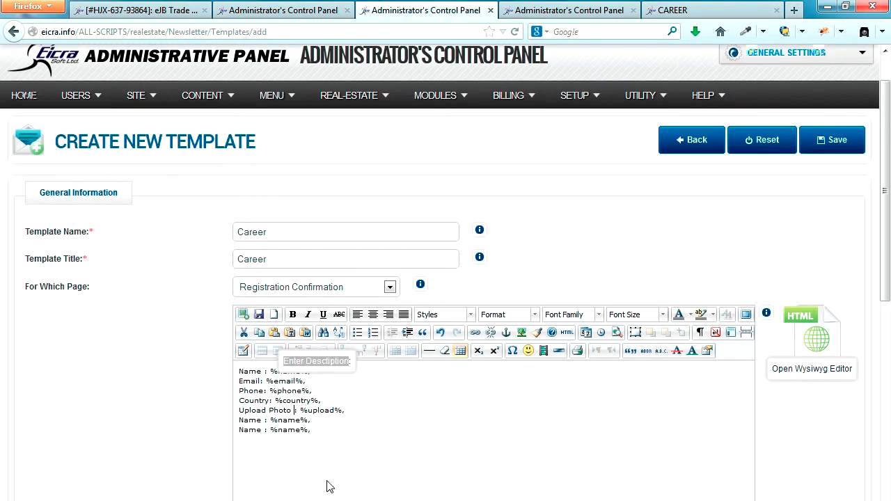
scroll(330, 487, down, 1)
double_click(292, 386)
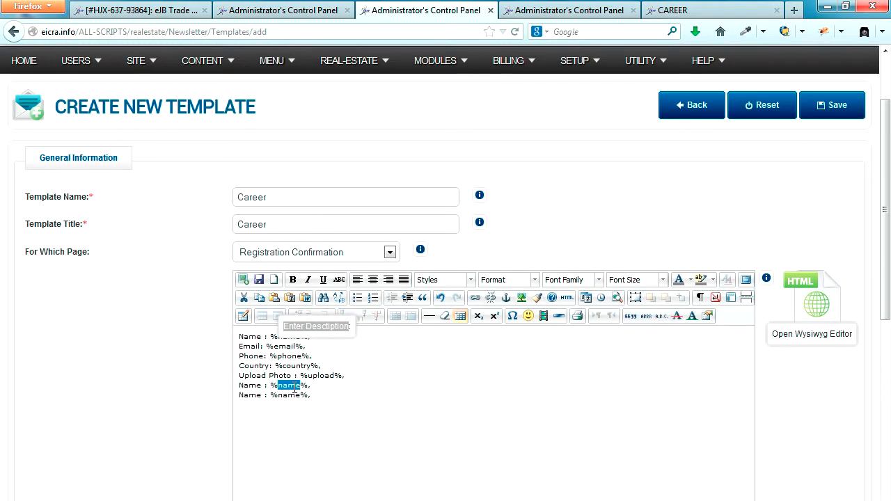
key(ctrl+v)
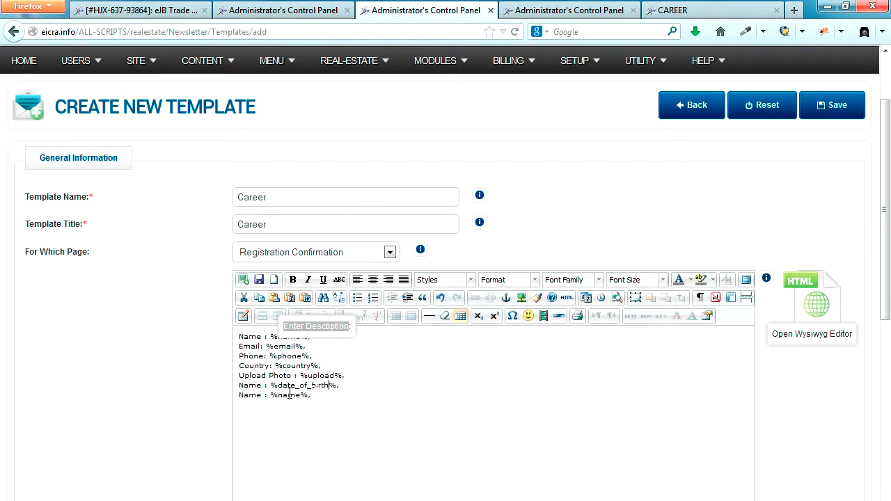
double_click(253, 385)
text(Date Of )
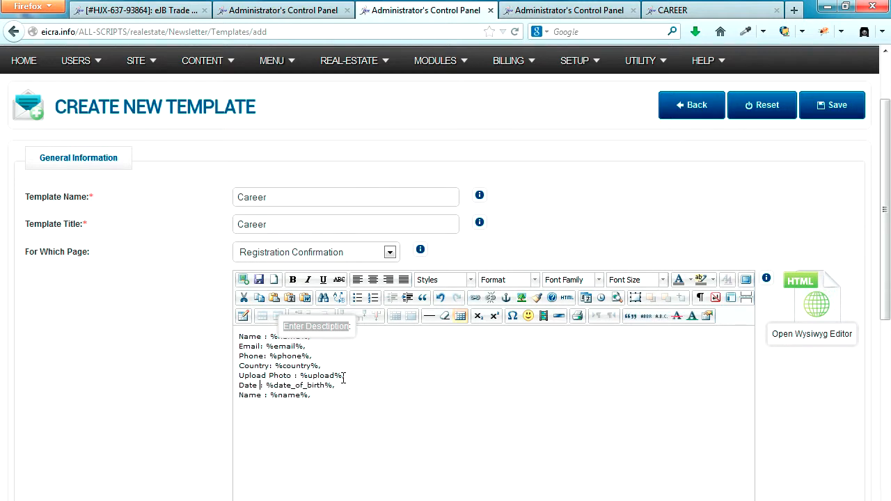
text(Birth)
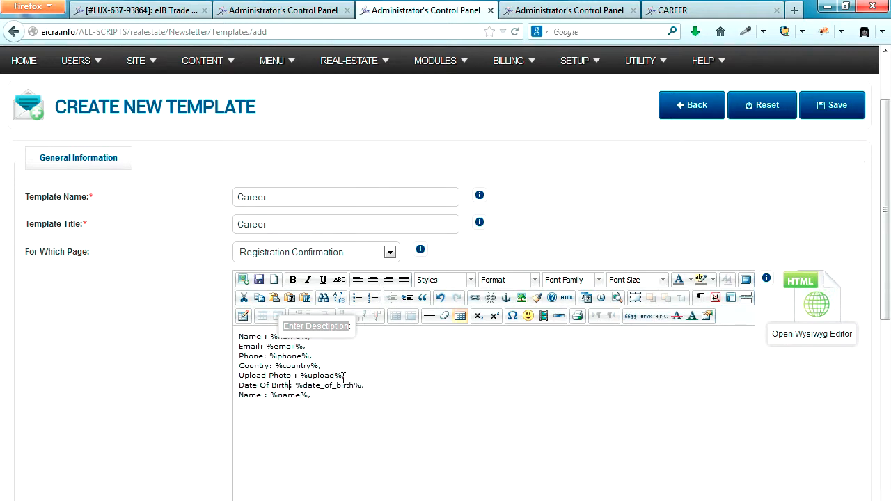
Delete the leftover 'Name : %name%' line at the end of the body
click(312, 8)
scroll(436, 388, down, 3)
scroll(436, 388, down, 4)
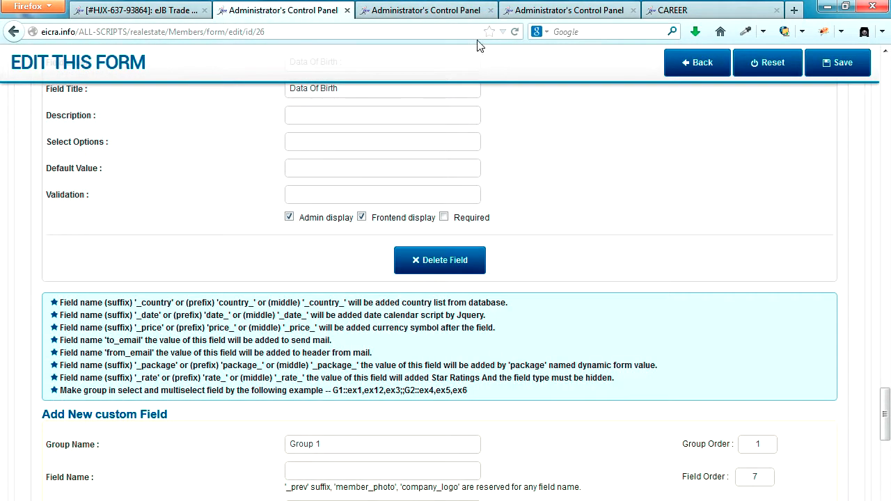
click(417, 9)
drag(315, 397, 196, 399)
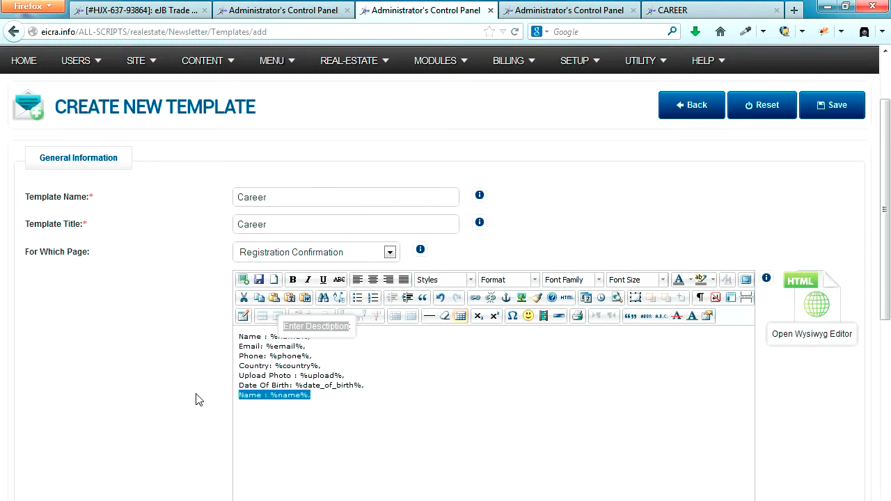
key(Delete)
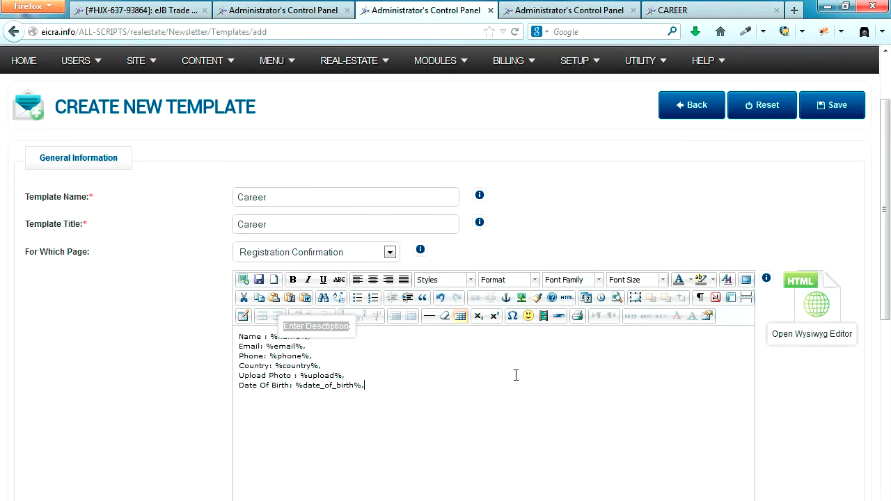
Save the Career email template and go back to the CAREER form's edit page
click(838, 106)
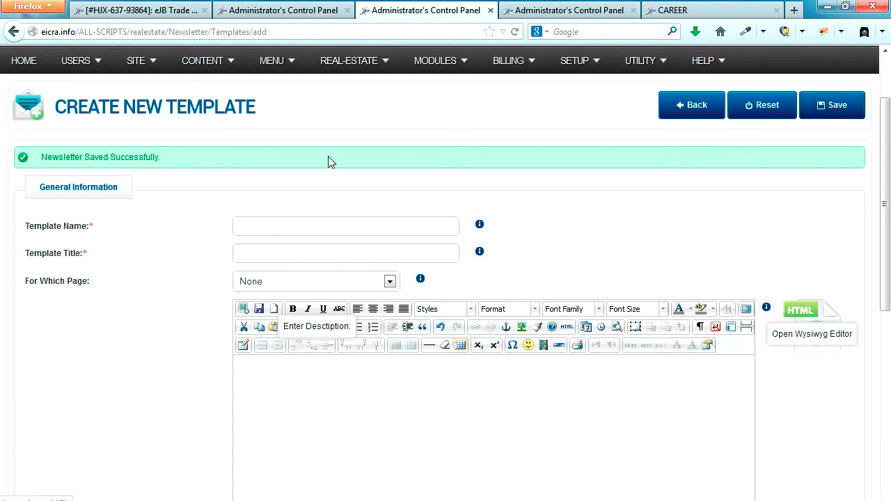
drag(179, 166, 160, 162)
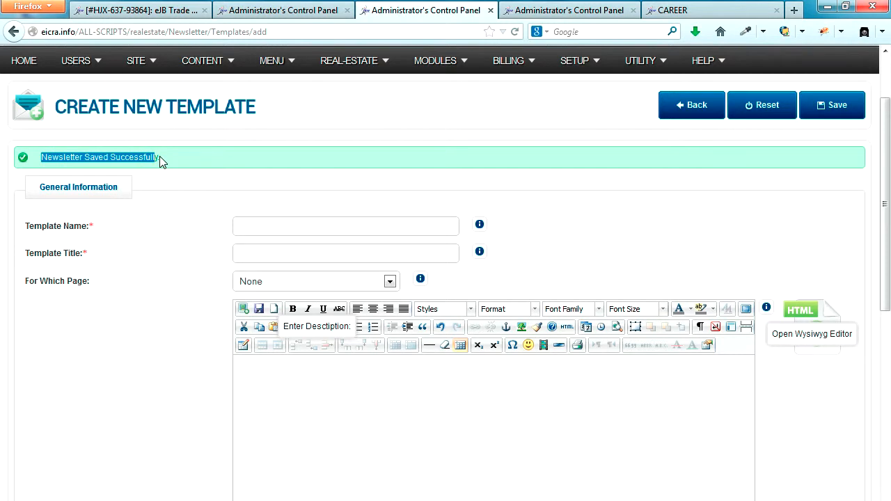
click(277, 13)
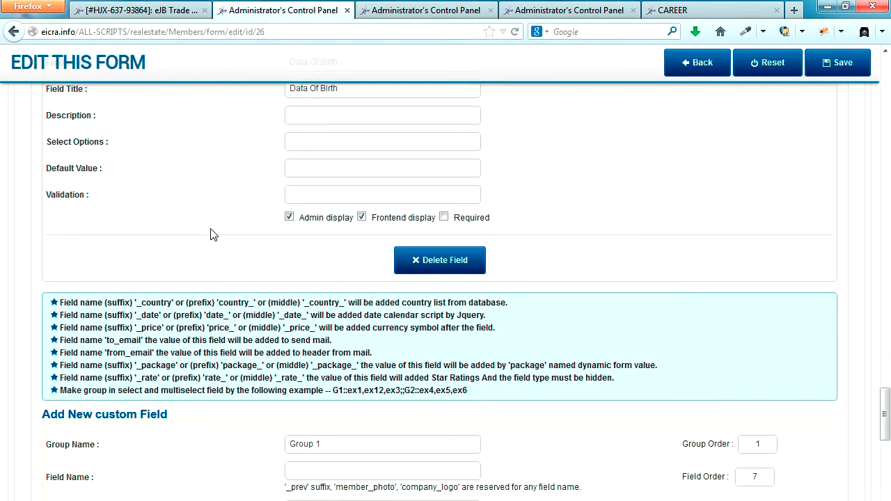
scroll(214, 234, up, 20)
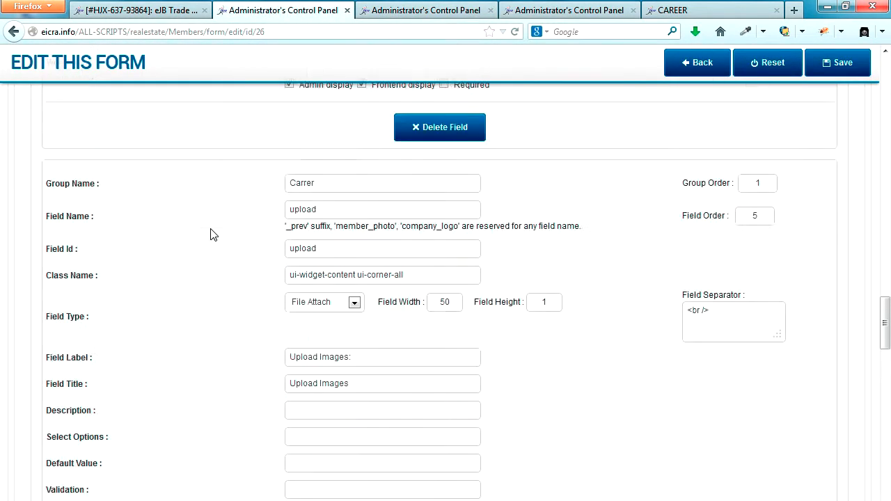
scroll(214, 234, up, 20)
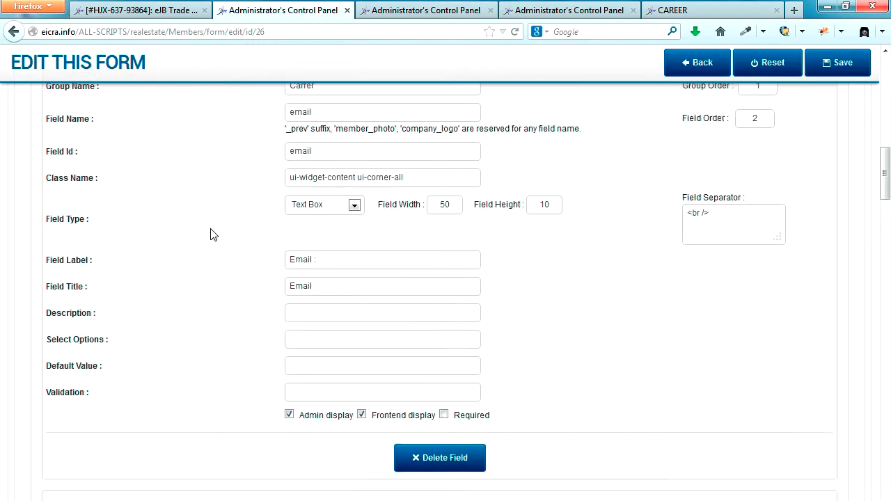
scroll(212, 234, up, 1)
Check the Email Template list under General Information, then reload the page to refresh it
click(89, 281)
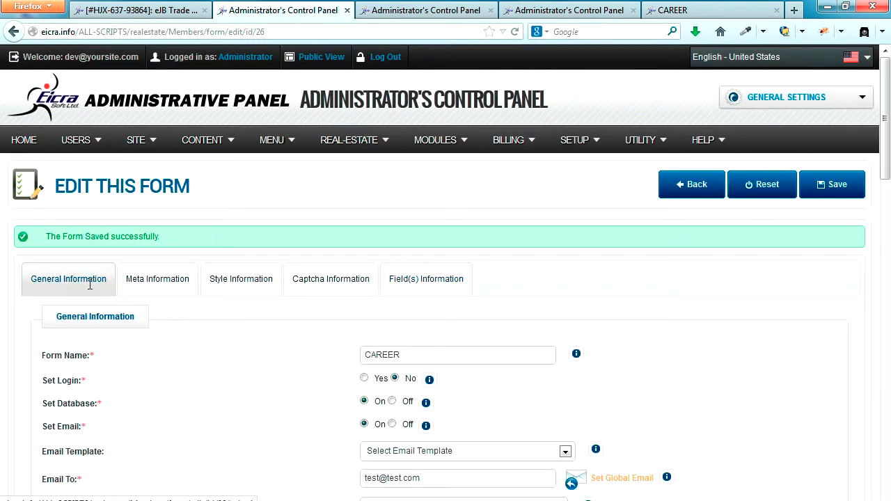
scroll(200, 351, down, 4)
scroll(200, 351, down, 2)
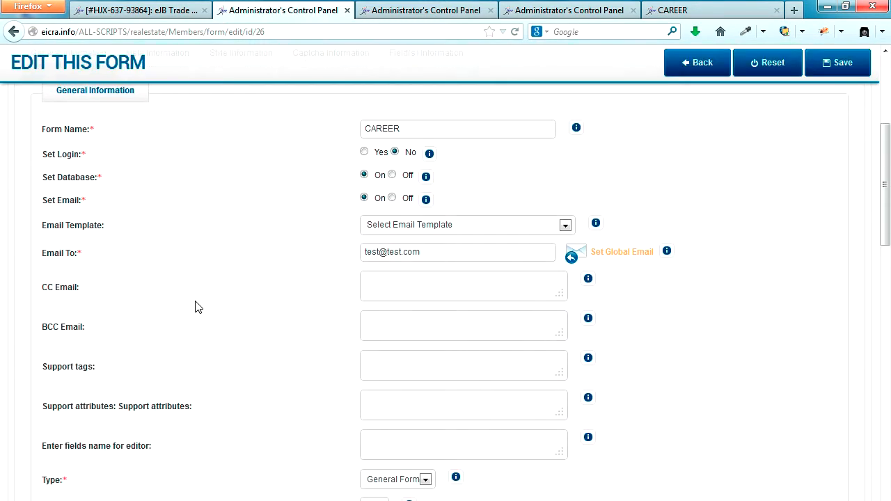
drag(42, 214, 105, 214)
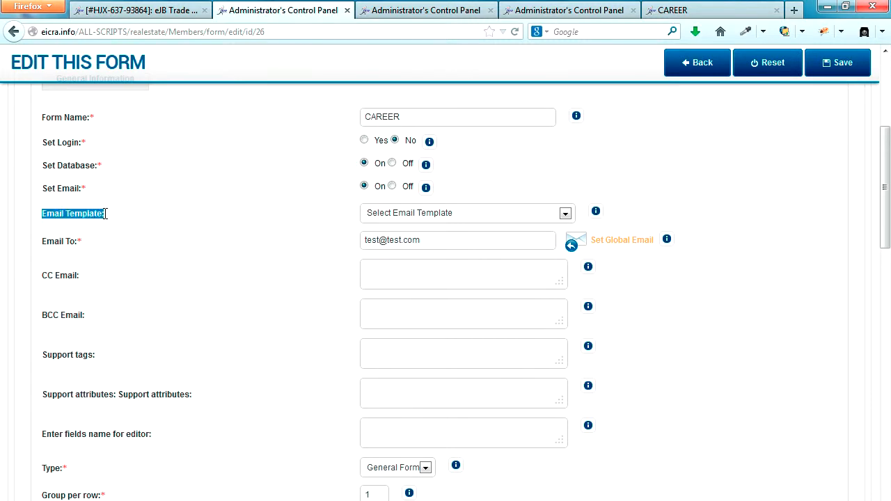
click(453, 215)
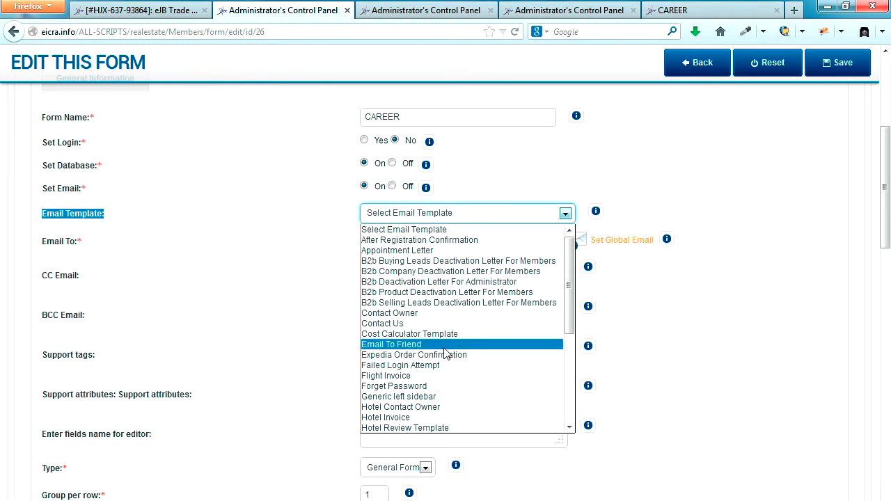
scroll(446, 354, down, 5)
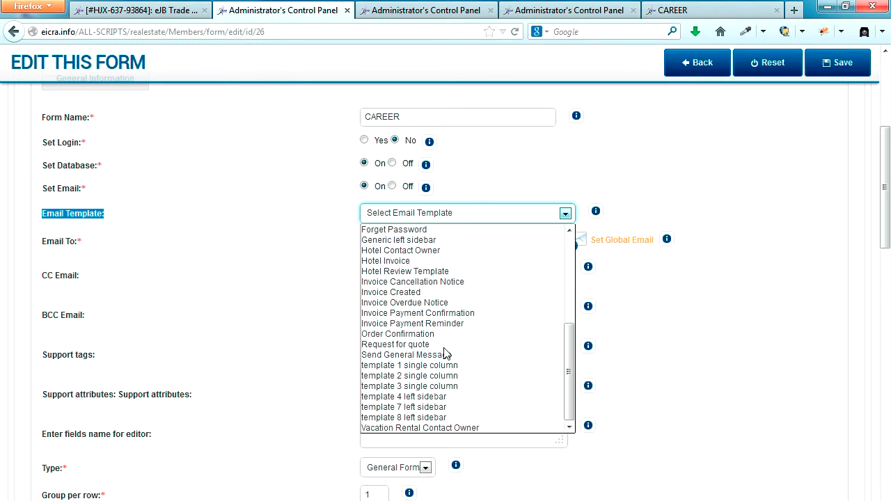
scroll(445, 354, up, 5)
click(230, 282)
scroll(358, 150, up, 5)
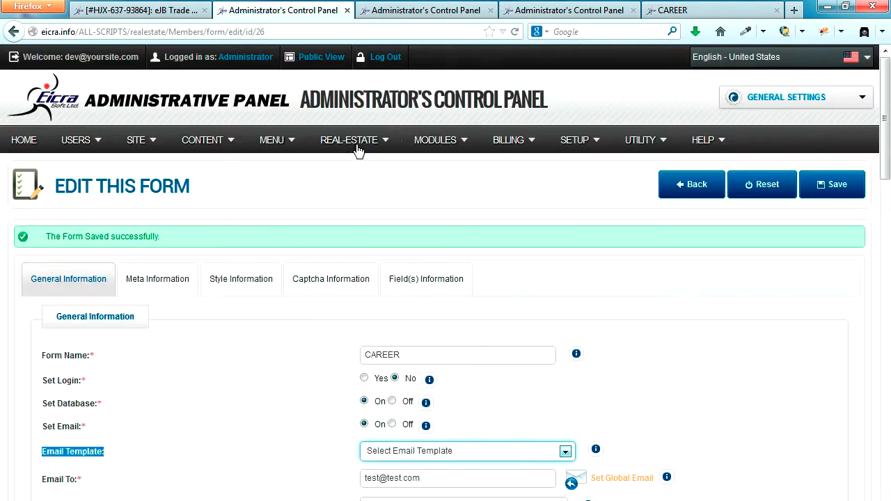
click(514, 31)
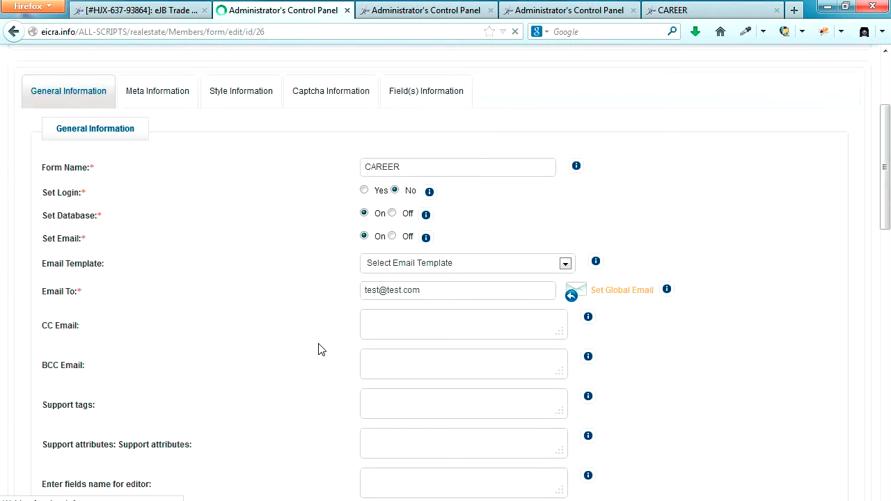
Select Career as the CAREER form's email template and save the form settings
click(448, 263)
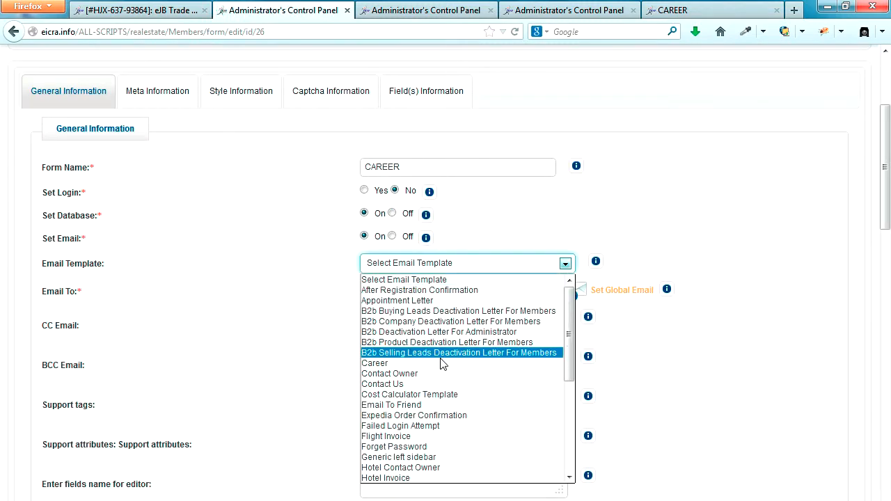
click(387, 363)
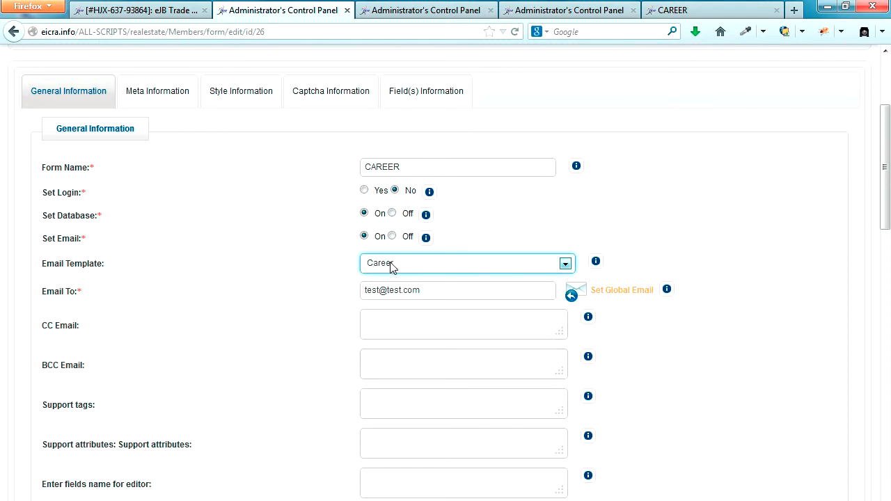
drag(431, 292, 353, 295)
scroll(291, 356, up, 3)
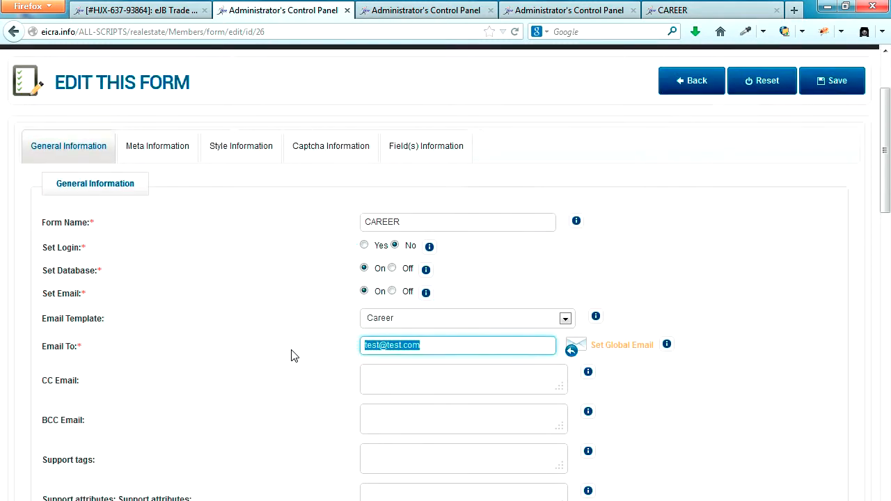
click(831, 192)
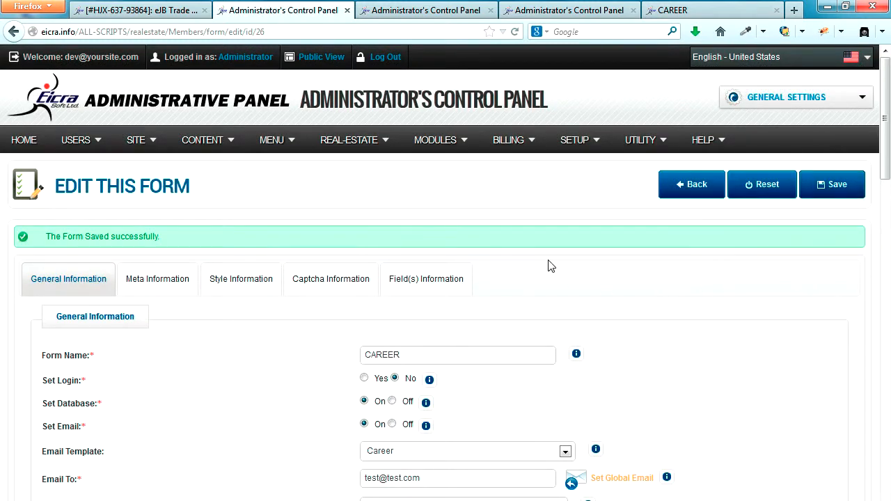
Reload the public CAREER form page and recheck the form settings in the admin panel
click(682, 11)
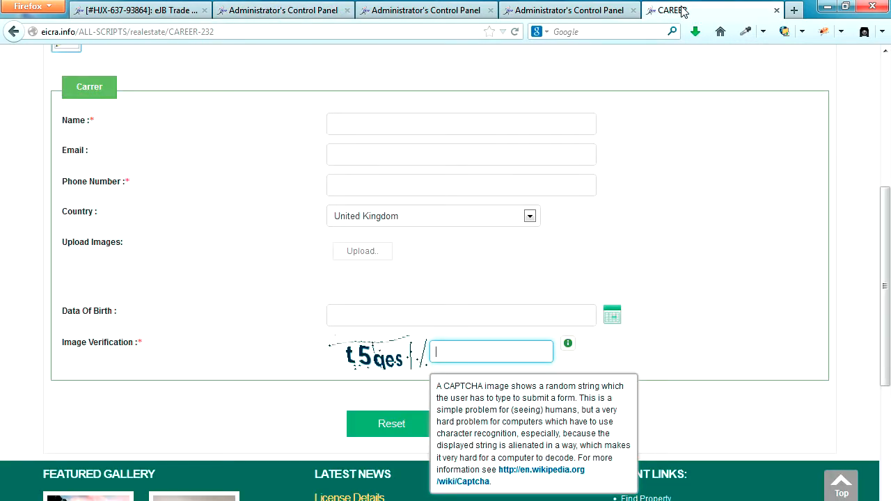
click(515, 32)
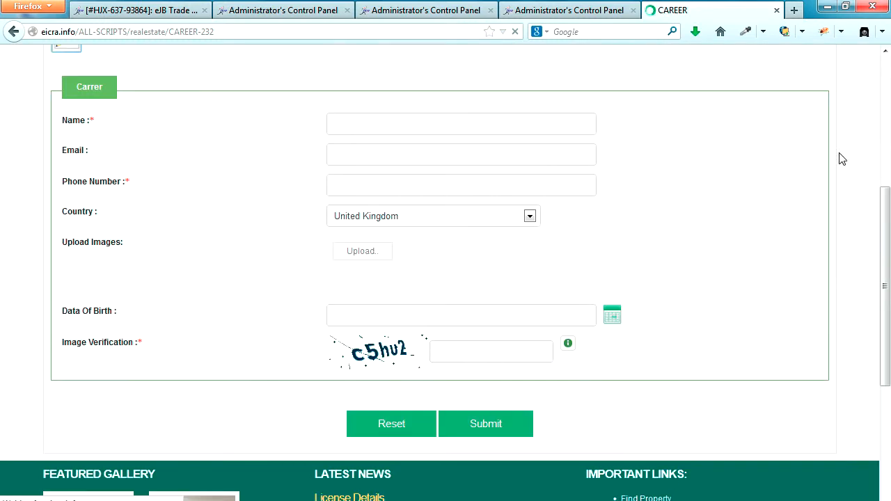
click(294, 10)
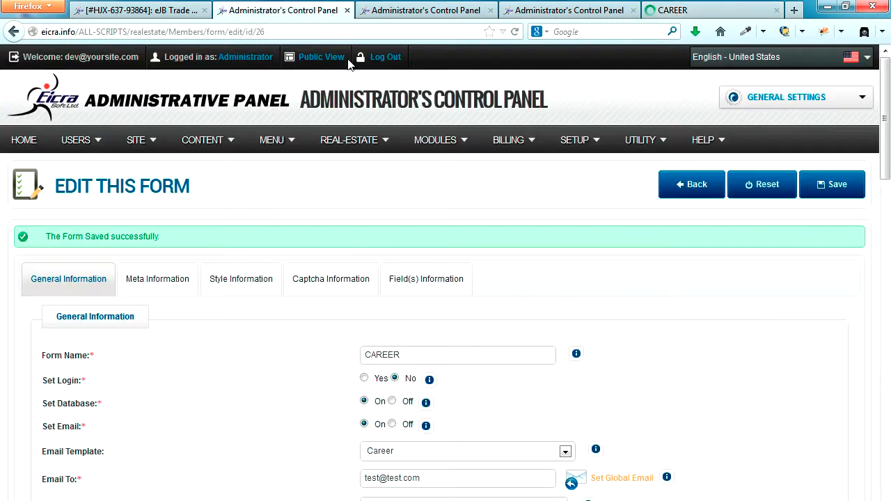
scroll(775, 351, down, 8)
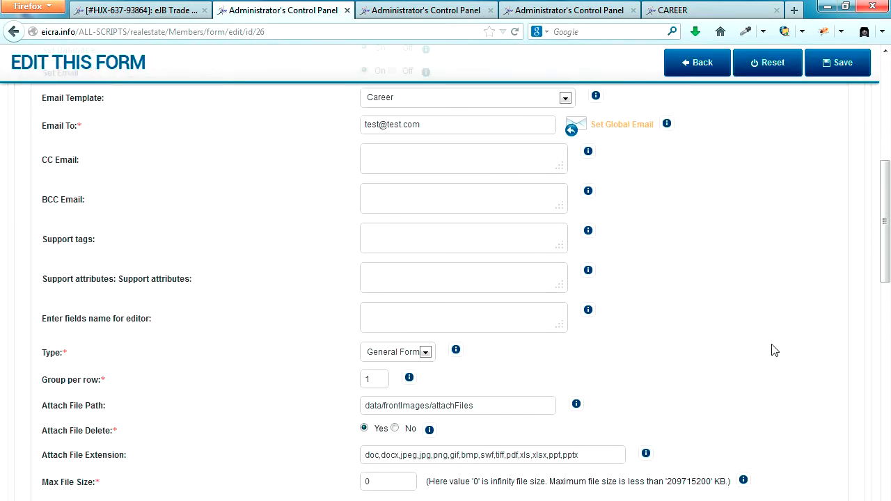
scroll(775, 350, up, 10)
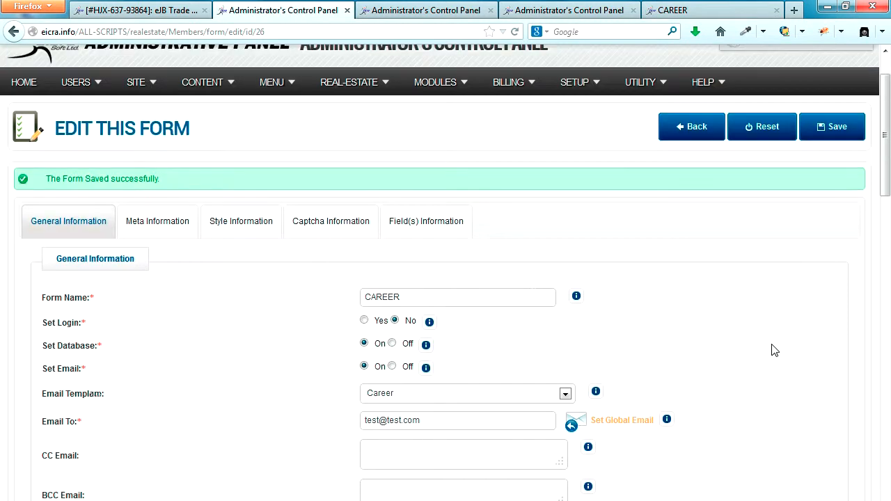
click(687, 10)
Enter name 'test', an email, phone 5546, and choose Tajikistan as the country
click(547, 125)
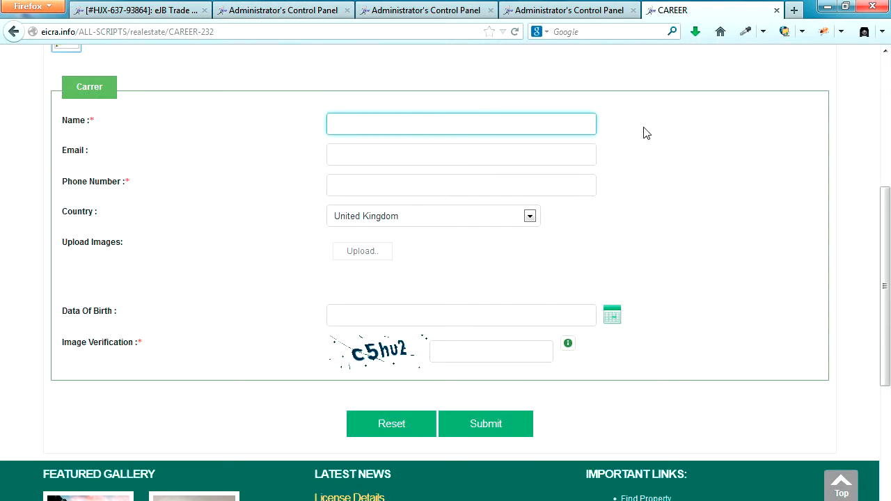
text(test)
key(Tab)
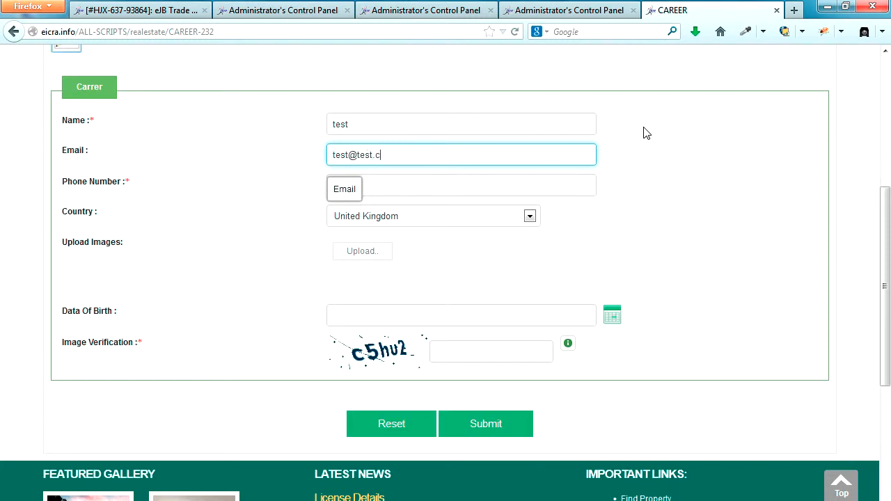
click(689, 221)
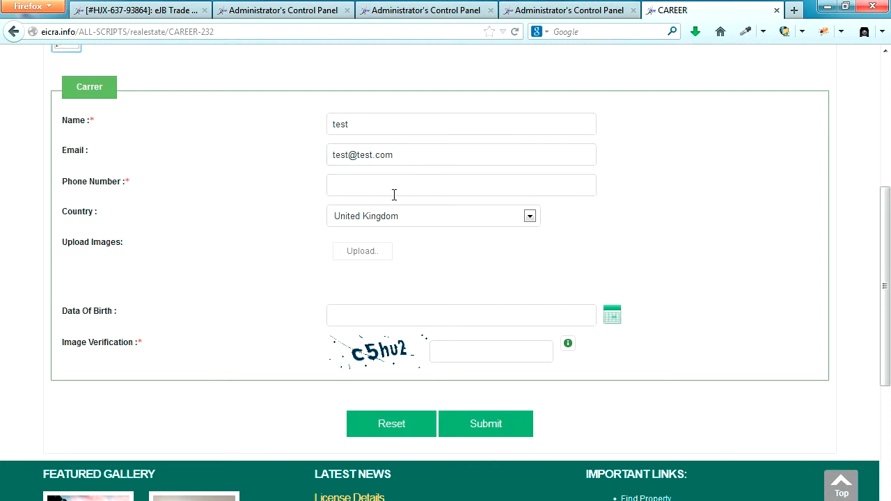
click(387, 180)
text(554654)
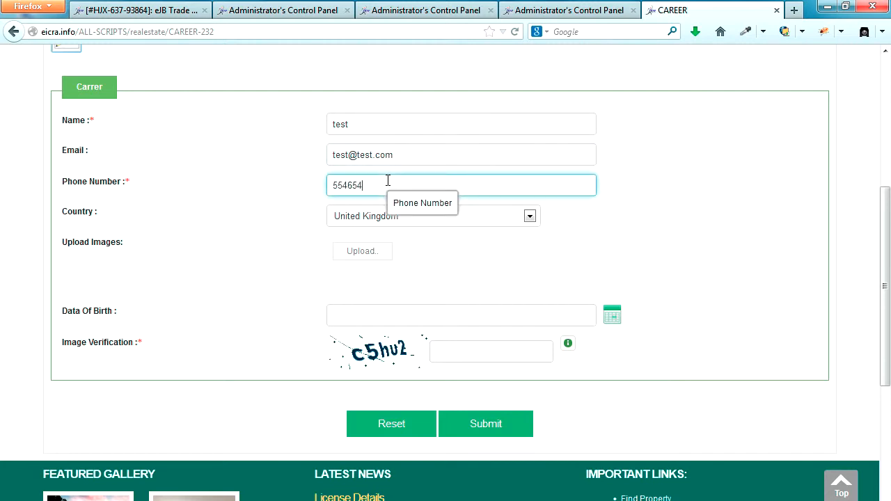
click(497, 218)
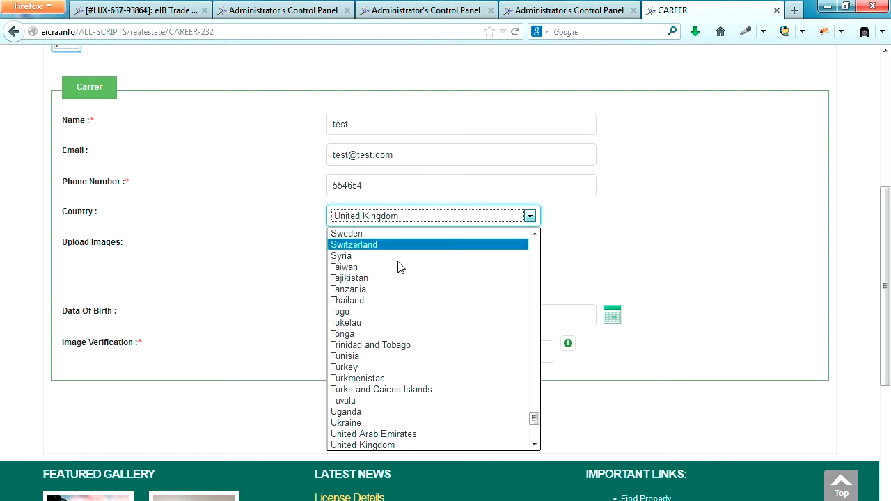
click(380, 282)
click(663, 264)
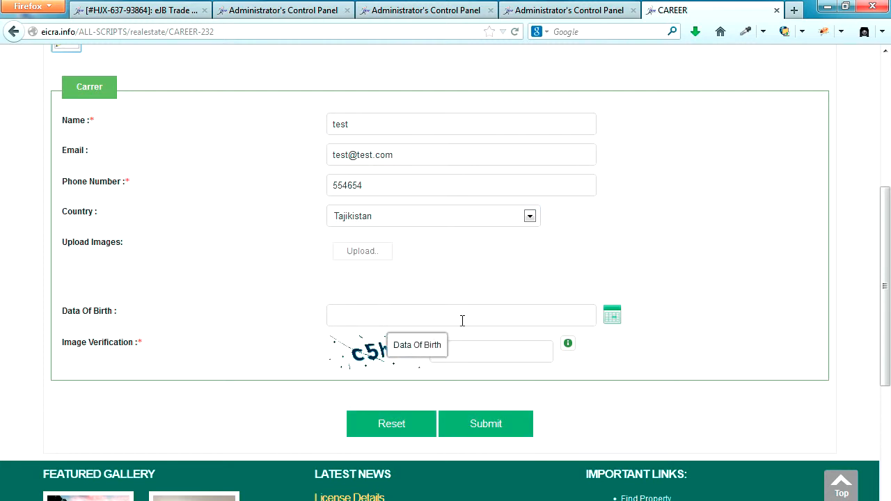
Pick birth date 2014-04-19, enter the verification code, and submit the Career form
click(612, 318)
click(608, 318)
click(620, 318)
click(455, 420)
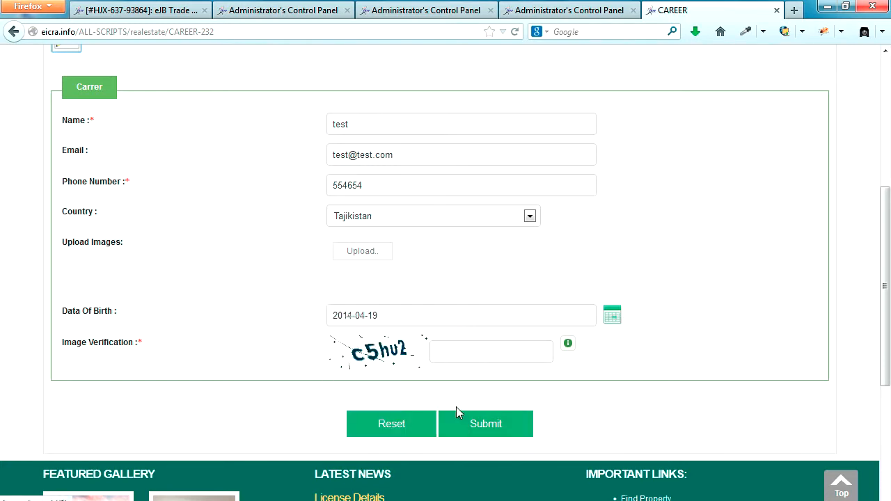
click(455, 353)
text(c5hu)
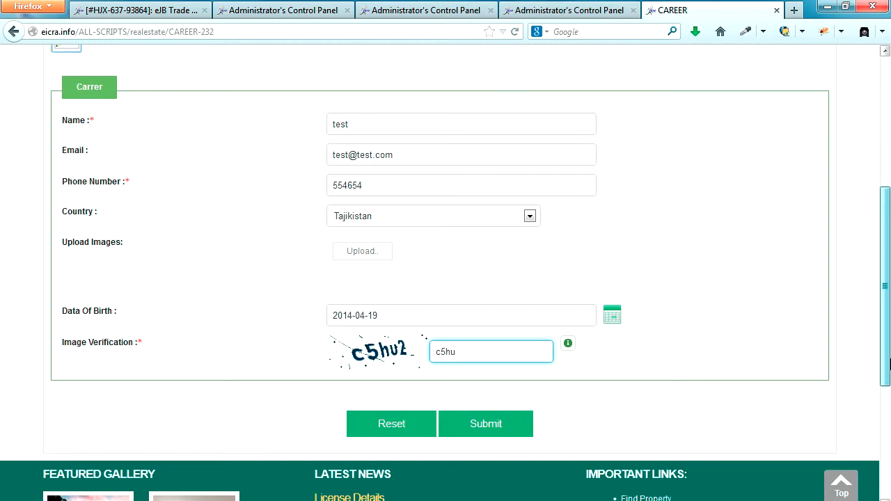
click(491, 426)
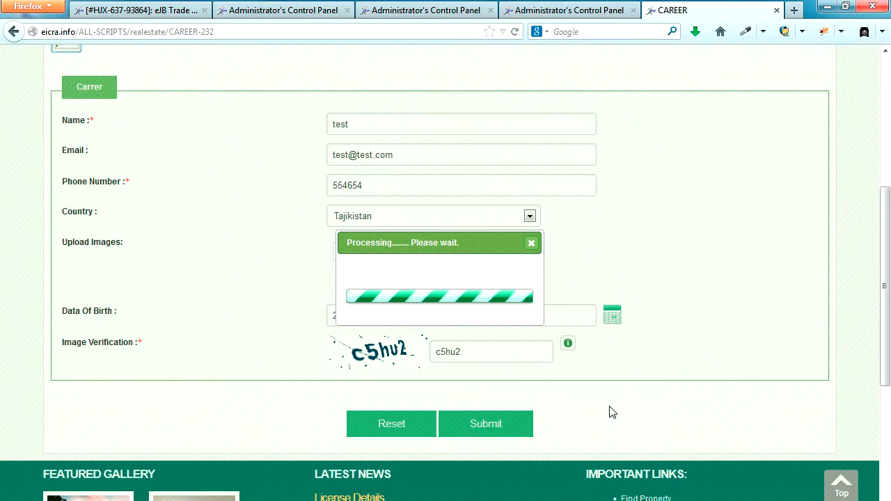
Confirm the 'Form Submitted Successfully' message on the public Career page
scroll(762, 388, up, 4)
scroll(765, 390, down, 2)
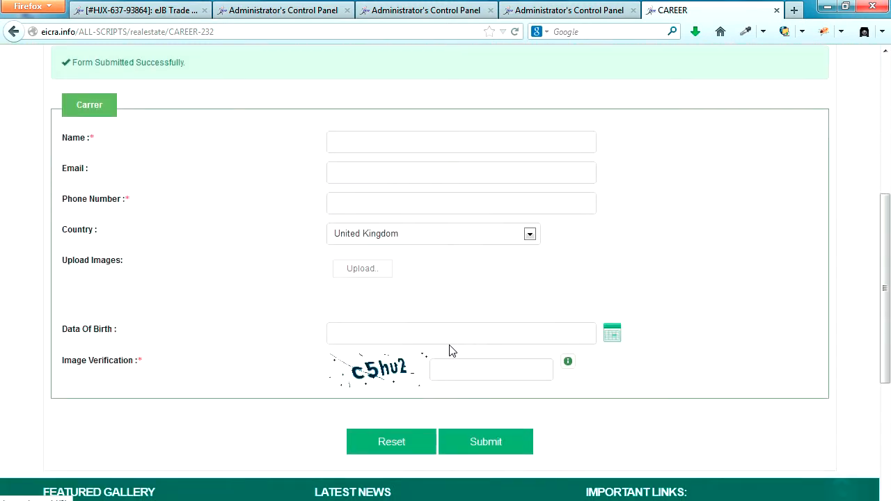
scroll(443, 353, up, 4)
drag(72, 221, 188, 230)
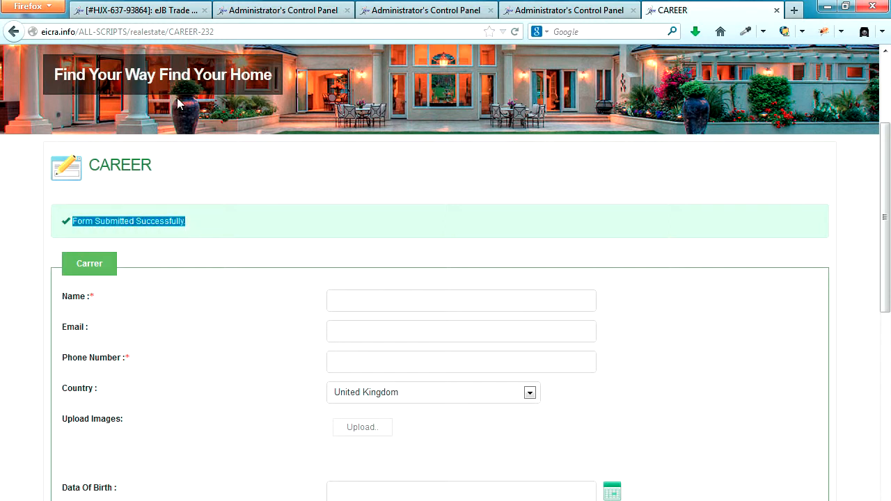
Check the Email To address in the CAREER form settings
click(254, 10)
scroll(328, 396, down, 4)
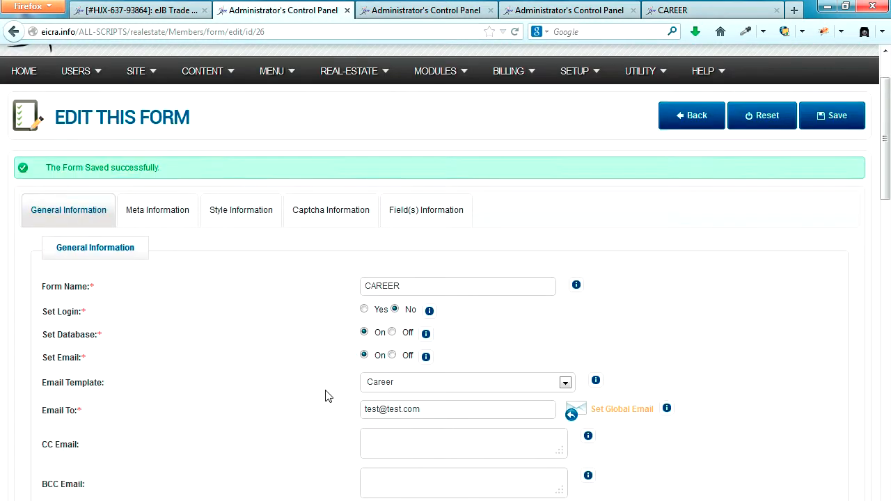
drag(436, 319, 356, 321)
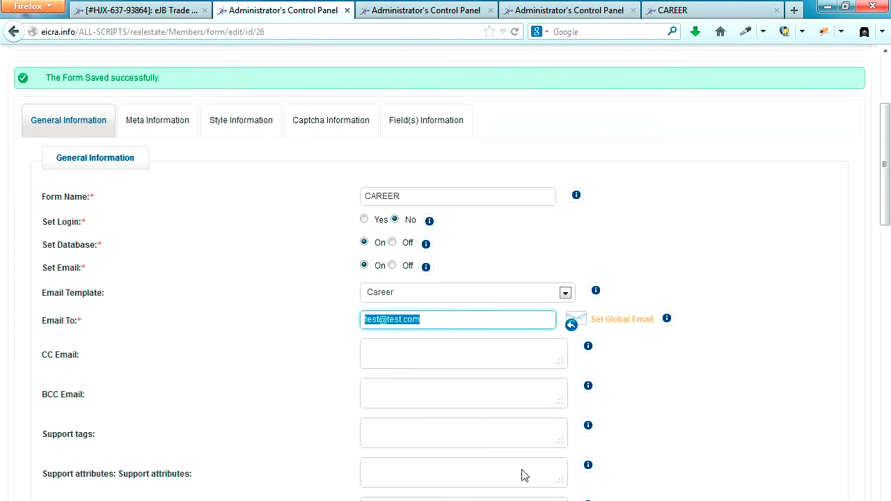
scroll(726, 448, up, 4)
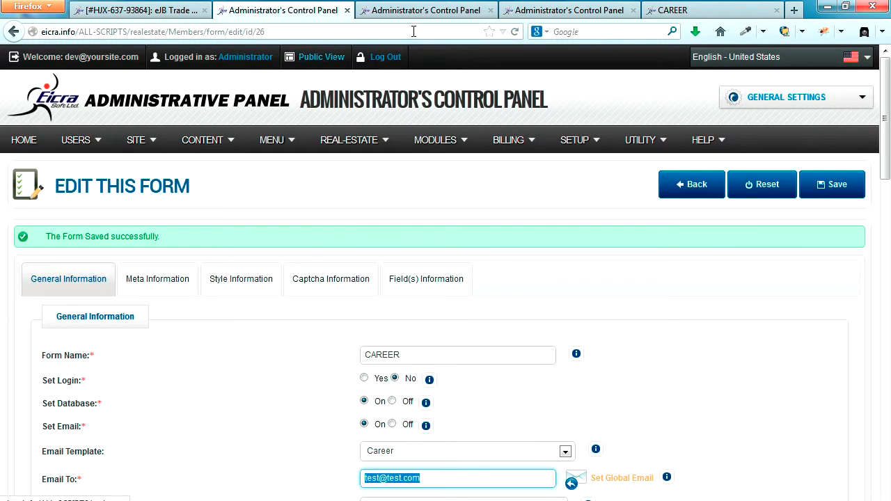
Review the success message again on the public page, then return to editing the CAREER form
click(696, 17)
scroll(728, 376, down, 6)
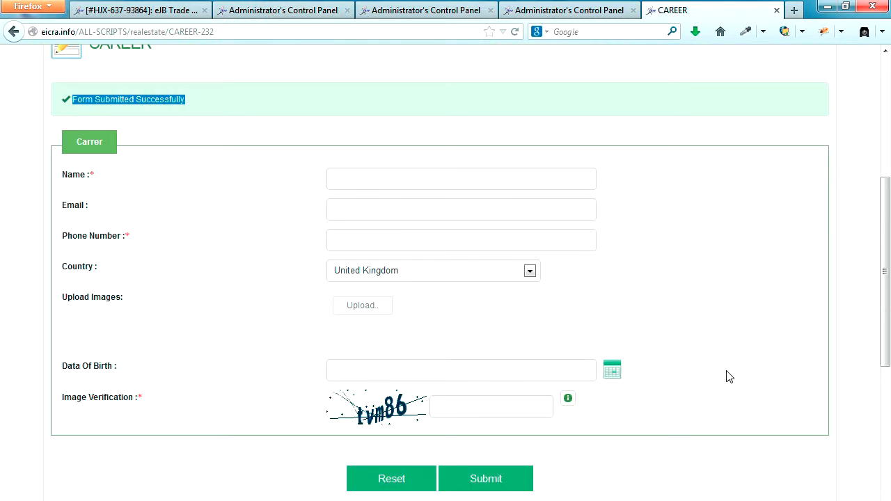
scroll(728, 376, up, 2)
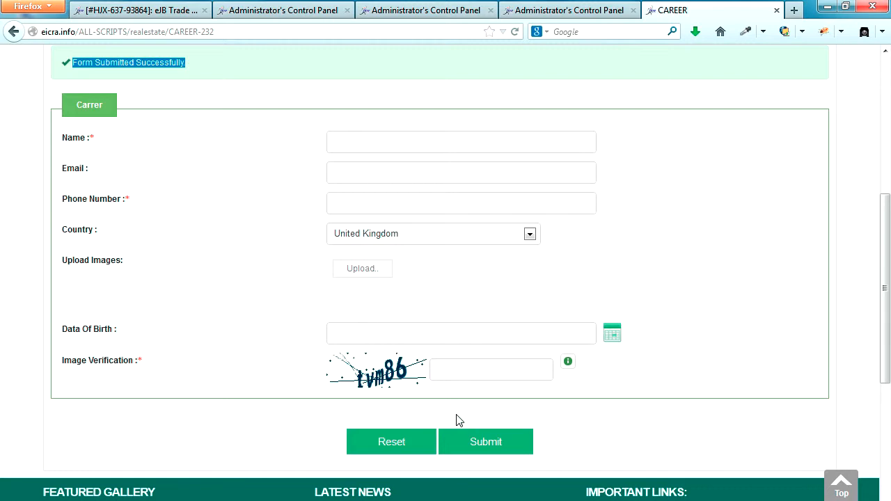
scroll(456, 421, up, 2)
click(301, 178)
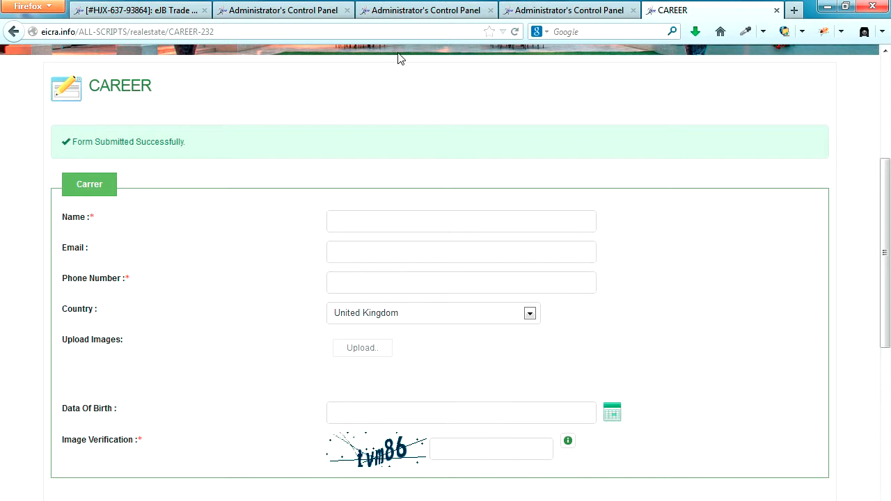
click(300, 11)
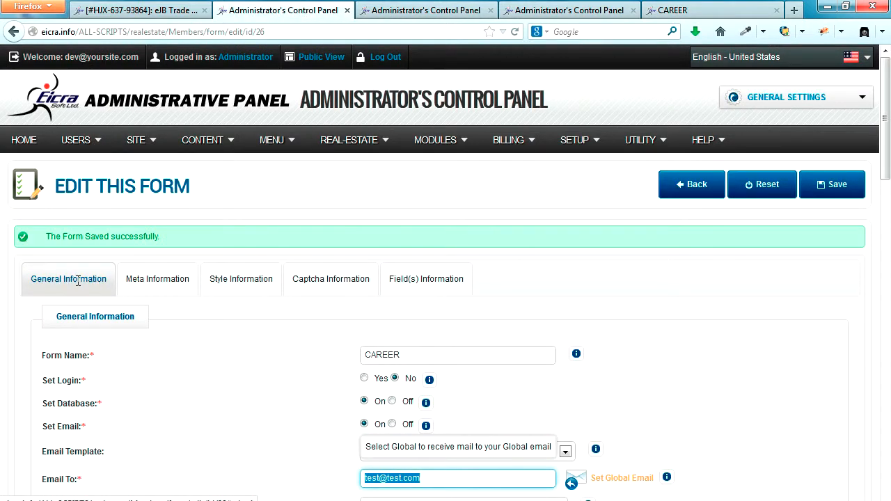
Enter 'You can put your own text here' as the CAREER form's Frontend Description
scroll(78, 280, down, 10)
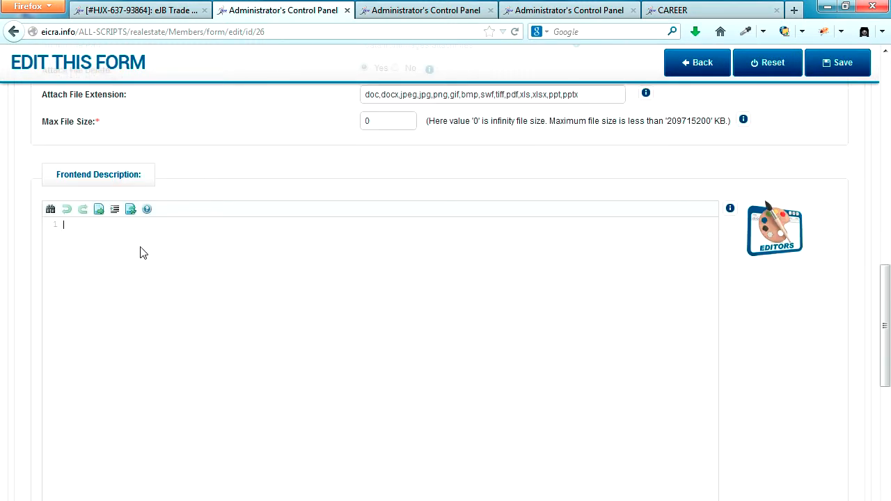
text(You can put your own tex  here)
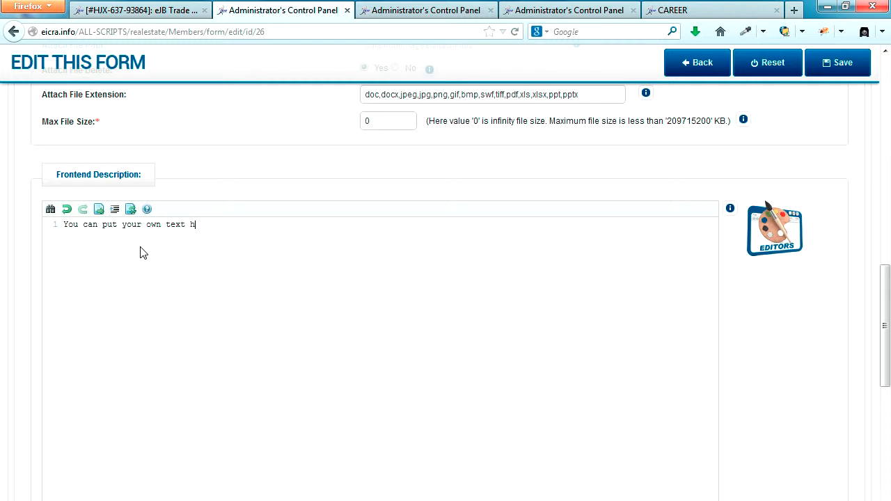
Save the form and switch to the public CAREER page
scroll(235, 353, up, 4)
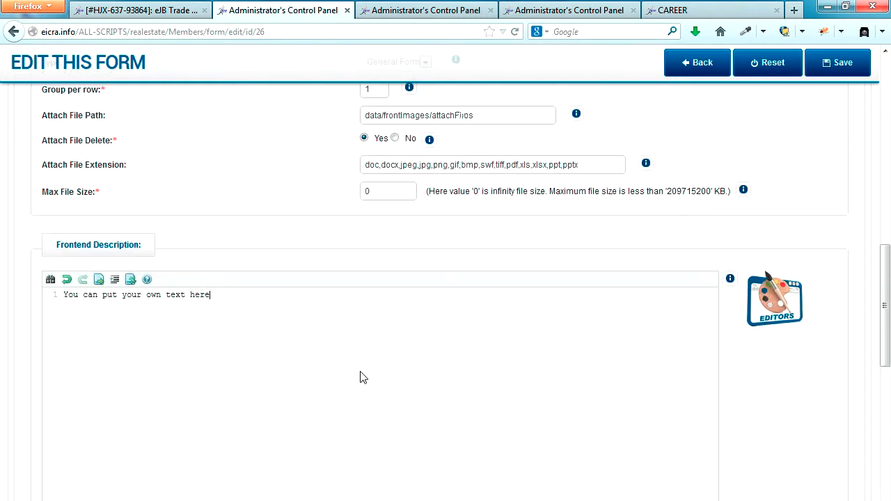
click(840, 64)
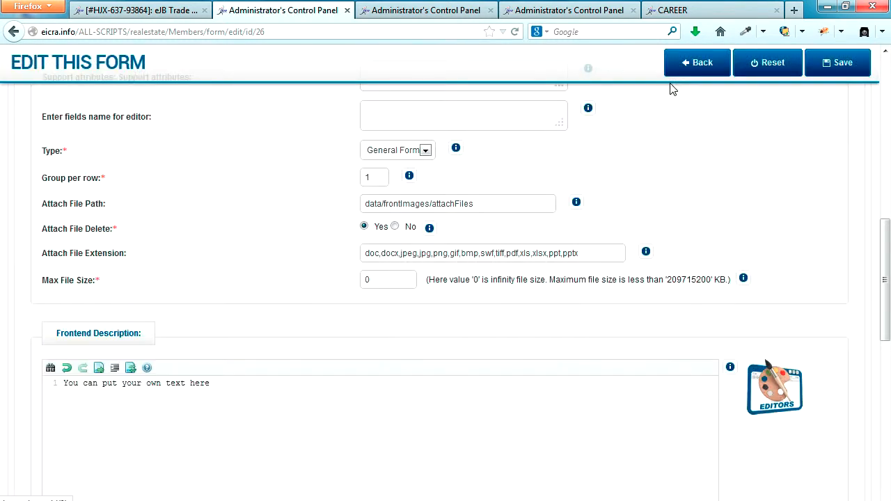
click(656, 8)
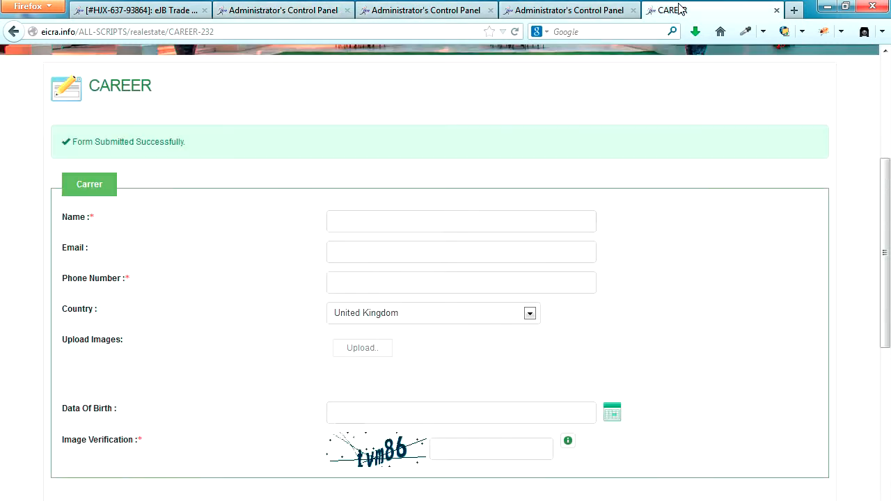
Reload the CAREER page and highlight the new 'You can put your own text here' description
click(518, 29)
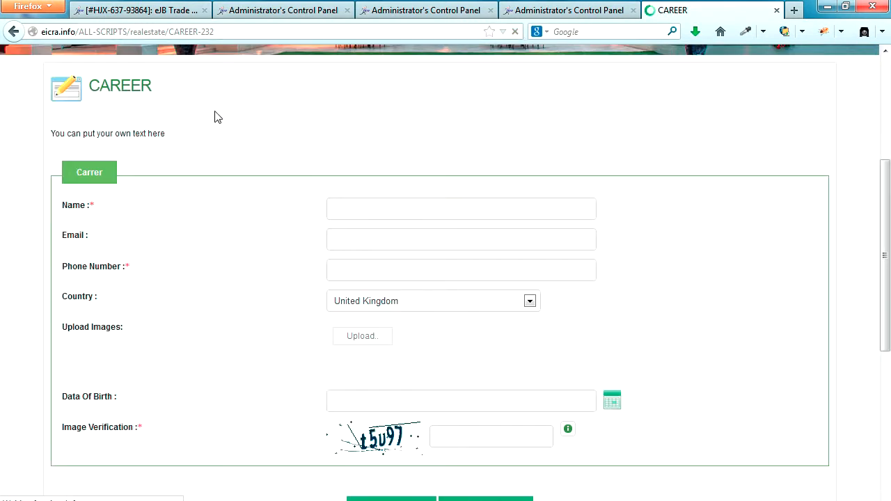
drag(54, 133, 186, 137)
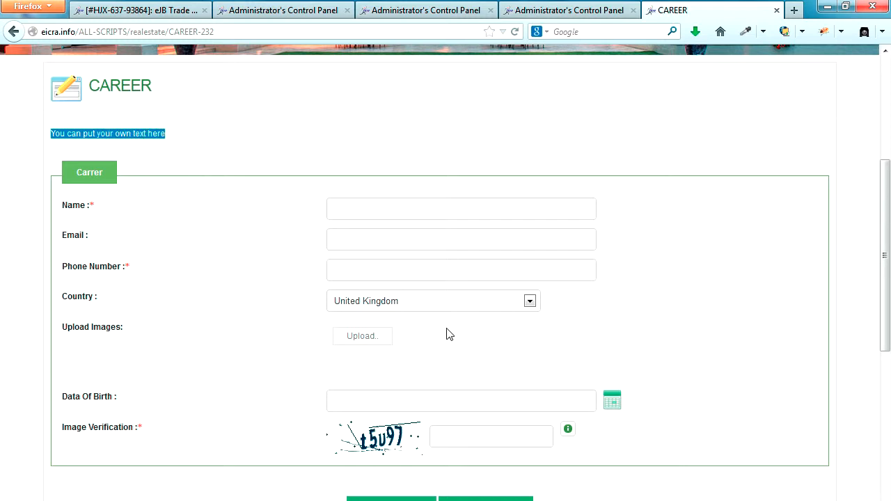
click(844, 378)
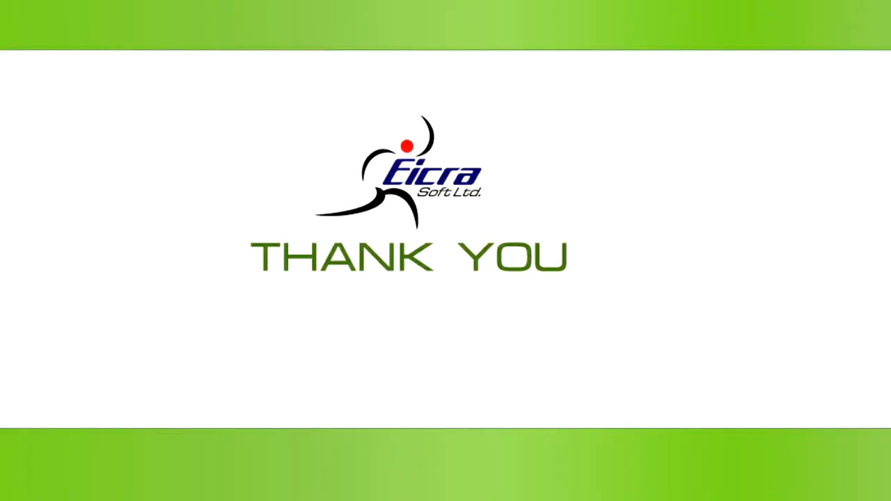